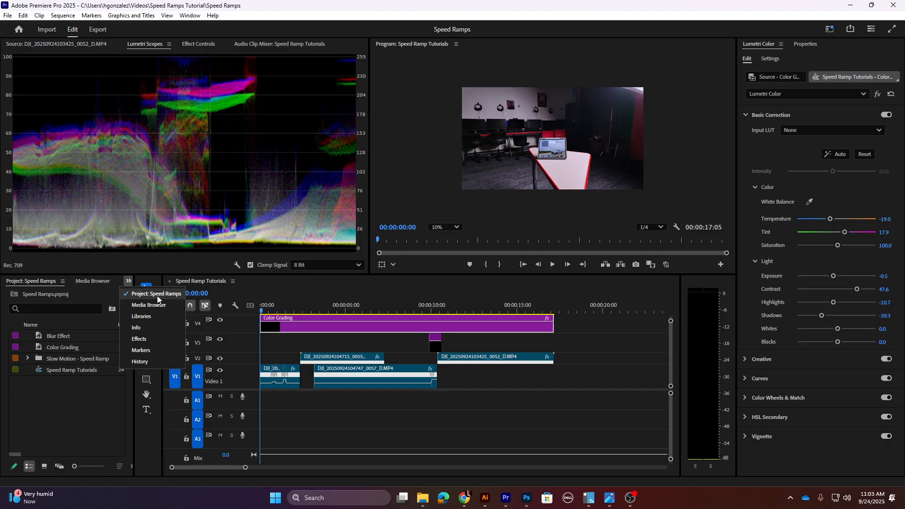
- Expand the Slow Motion - Speed Ramp bin, and bring the File Explorer window with the Usable footage folder into view
{"action": "left_click", "coordinate": [157, 296]}
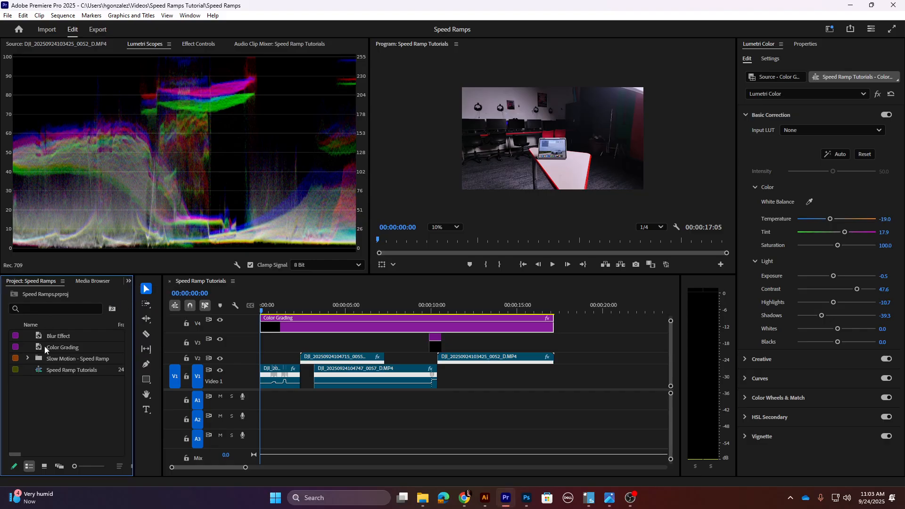
{"action": "left_click", "coordinate": [28, 359]}
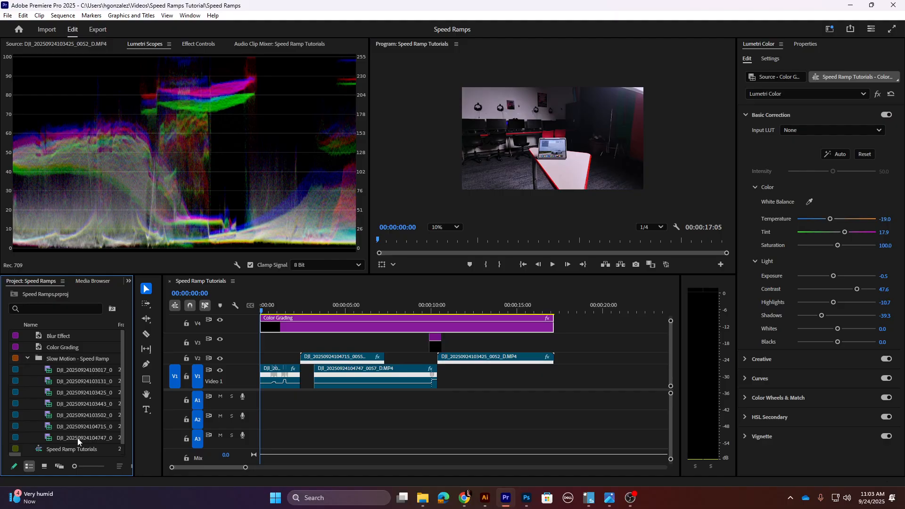
{"action": "left_click", "coordinate": [422, 505]}
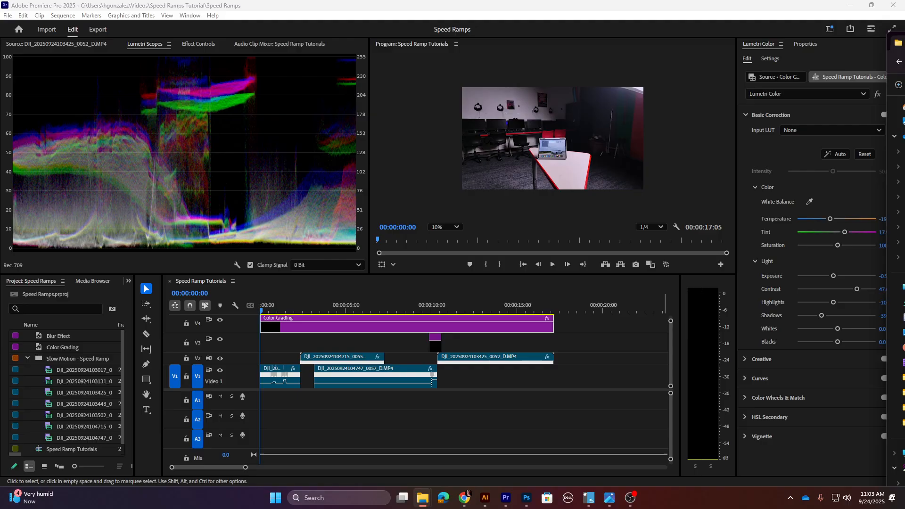
{"action": "left_click_drag", "start_coordinate": [0, 234], "coordinate": [267, 223]}
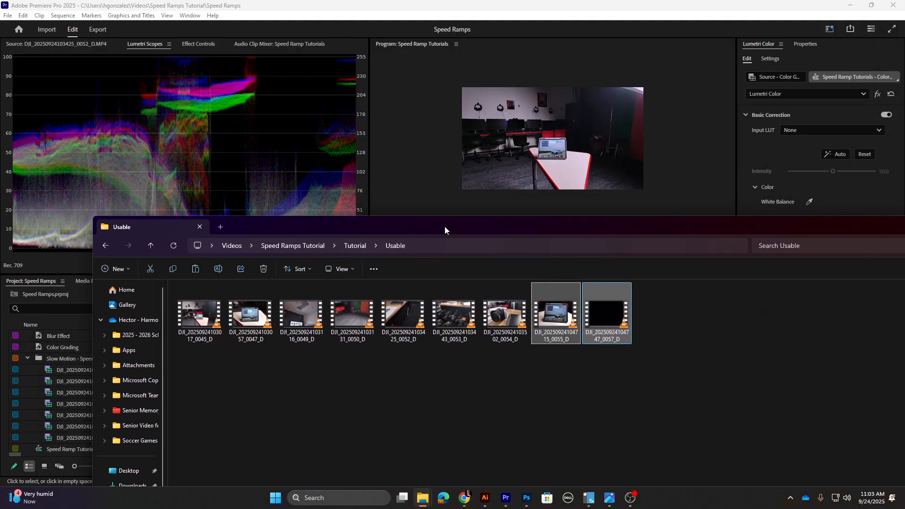
{"action": "left_click_drag", "start_coordinate": [445, 227], "coordinate": [377, 218]}
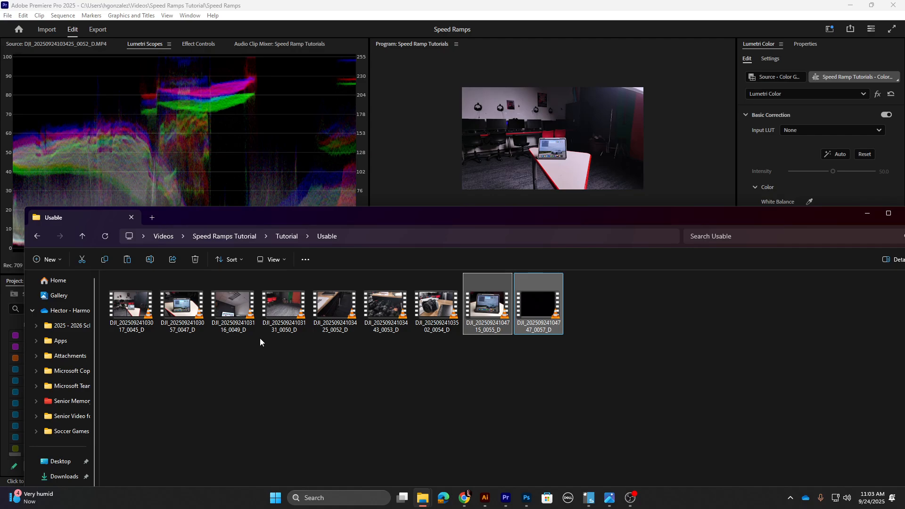
{"action": "left_click", "coordinate": [248, 317]}
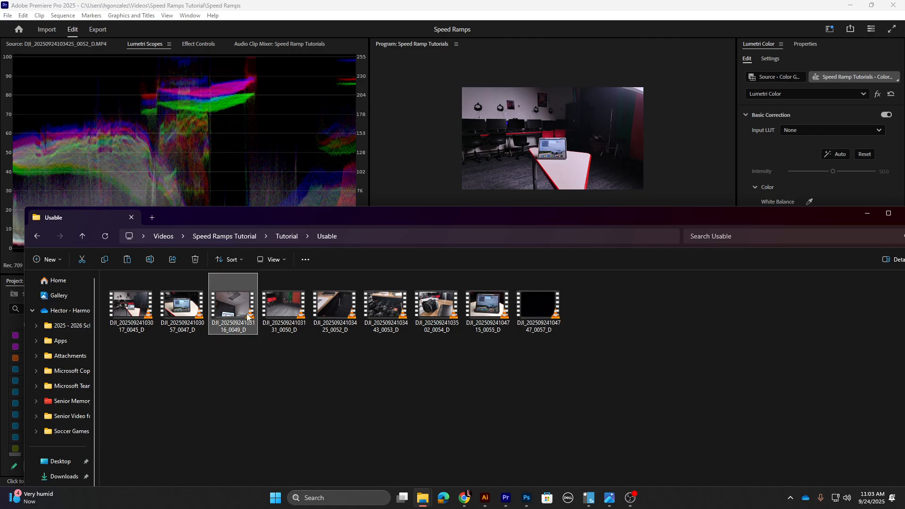
{"action": "left_click", "coordinate": [194, 312], "text": "ctrl"}
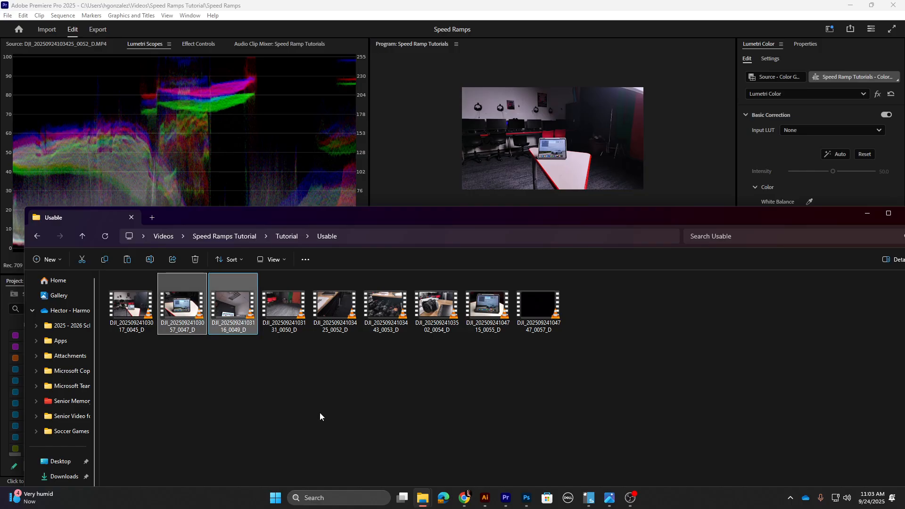
{"action": "key", "text": "Delete"}
{"action": "left_click_drag", "start_coordinate": [409, 213], "coordinate": [0, 281]}
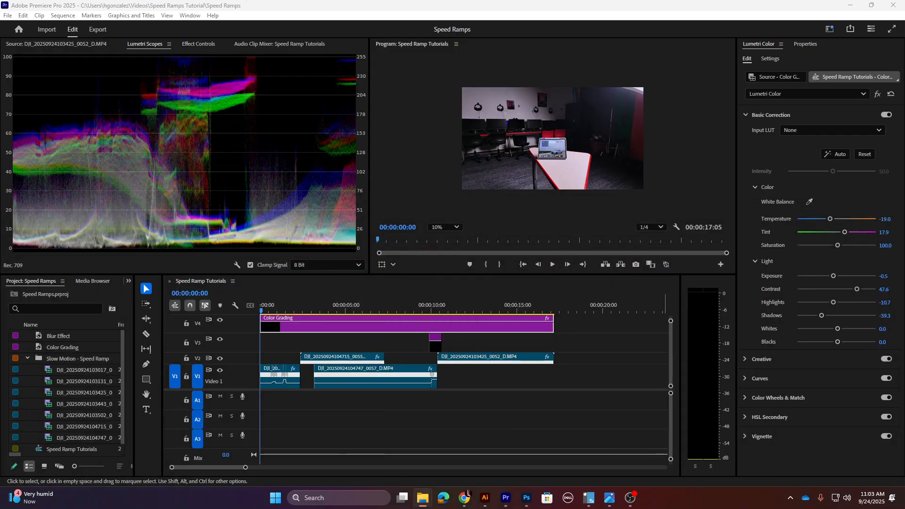
- Collapse the Slow Motion - Speed Ramp bin and import the seven remaining DJI clips from the Usable folder into the project's root
{"action": "left_click", "coordinate": [26, 358]}
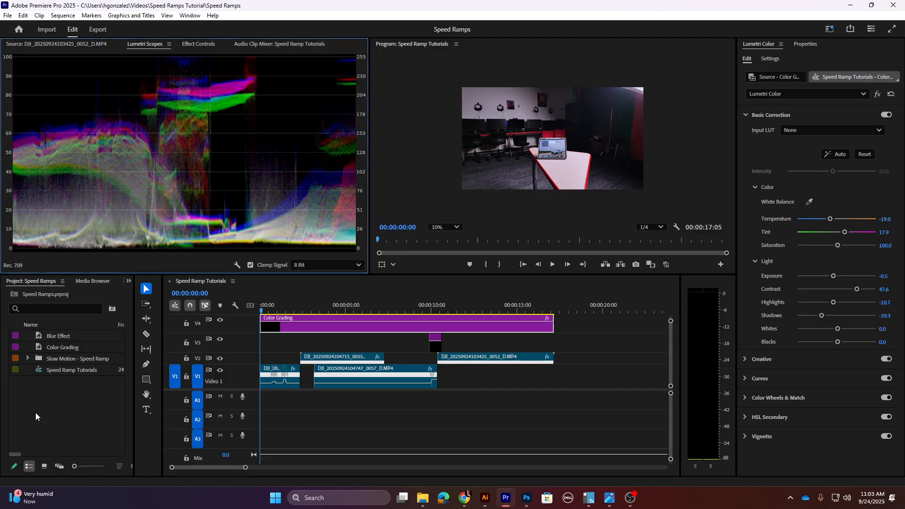
{"action": "right_click", "coordinate": [63, 401]}
{"action": "left_click", "coordinate": [31, 406]}
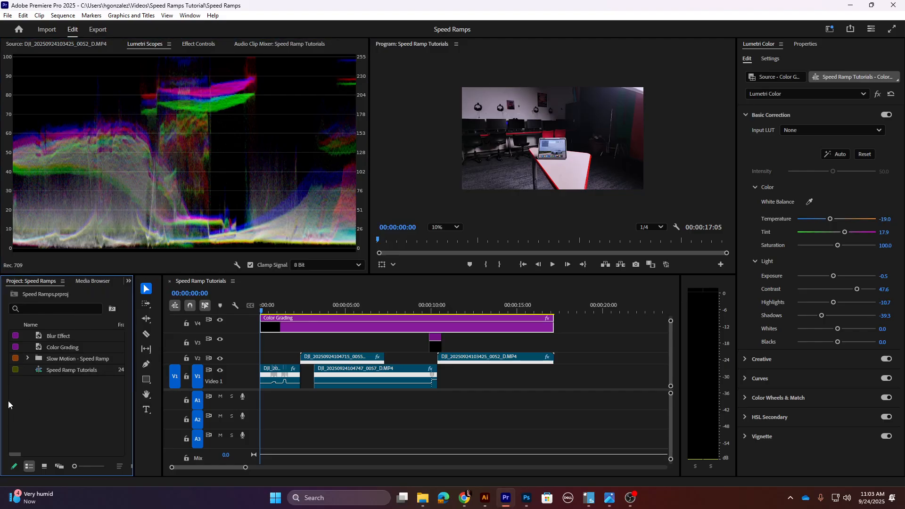
{"action": "key", "text": "alt+Tab"}
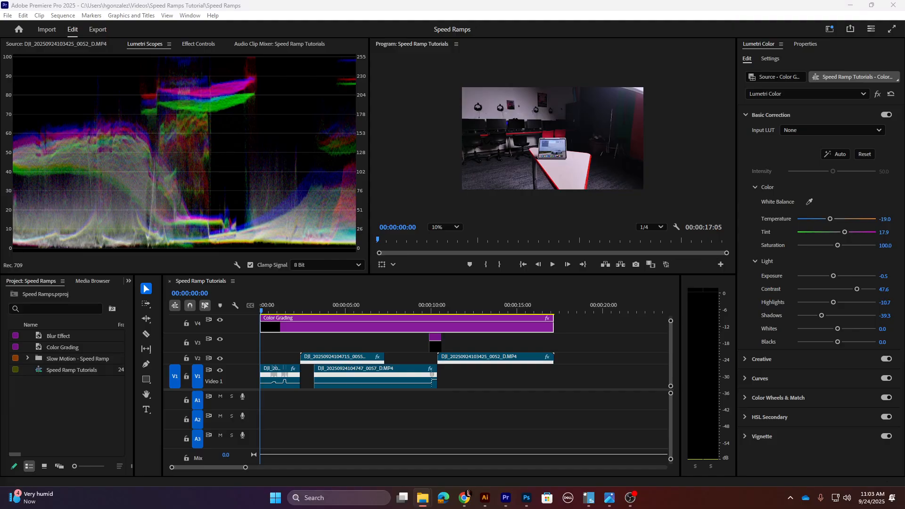
{"action": "left_click_drag", "start_coordinate": [69, 371], "coordinate": [72, 420]}
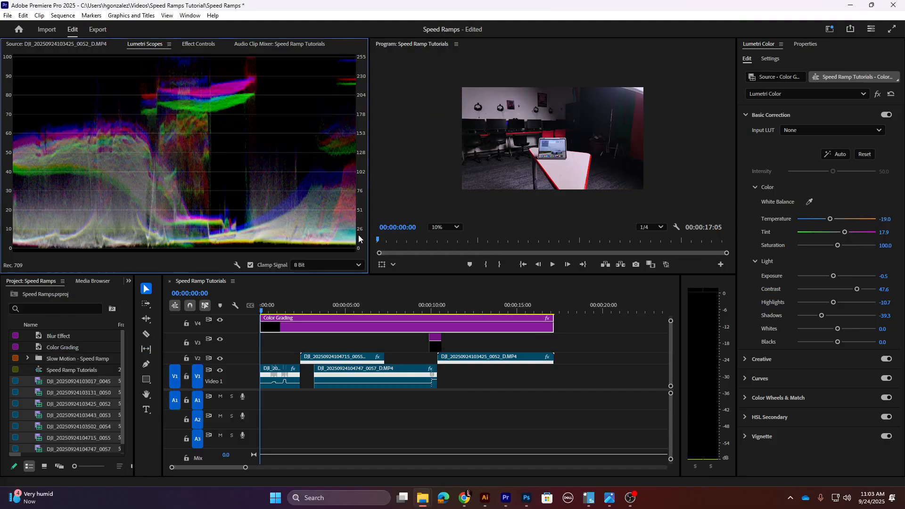
- Enlarge the Project panel in width and height so the whole item list and its frame rate column fit
{"action": "left_click_drag", "start_coordinate": [136, 422], "coordinate": [269, 415]}
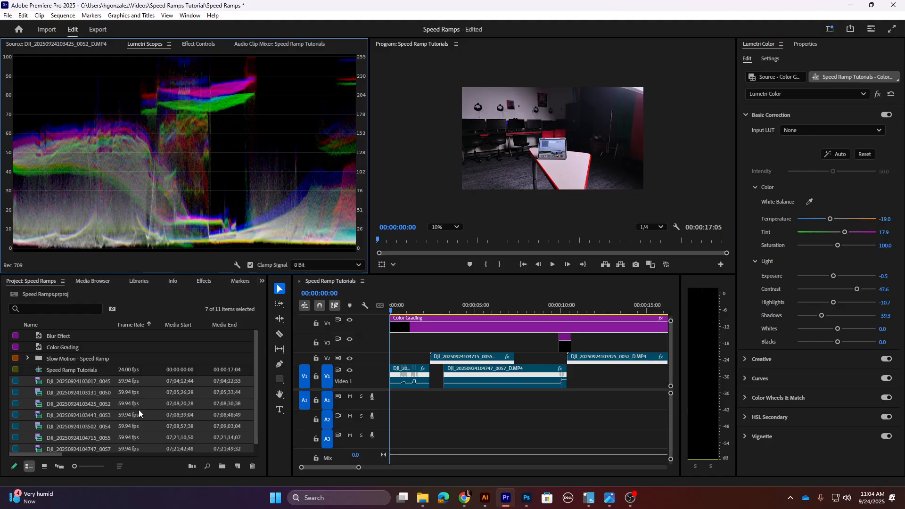
{"action": "left_click", "coordinate": [69, 358]}
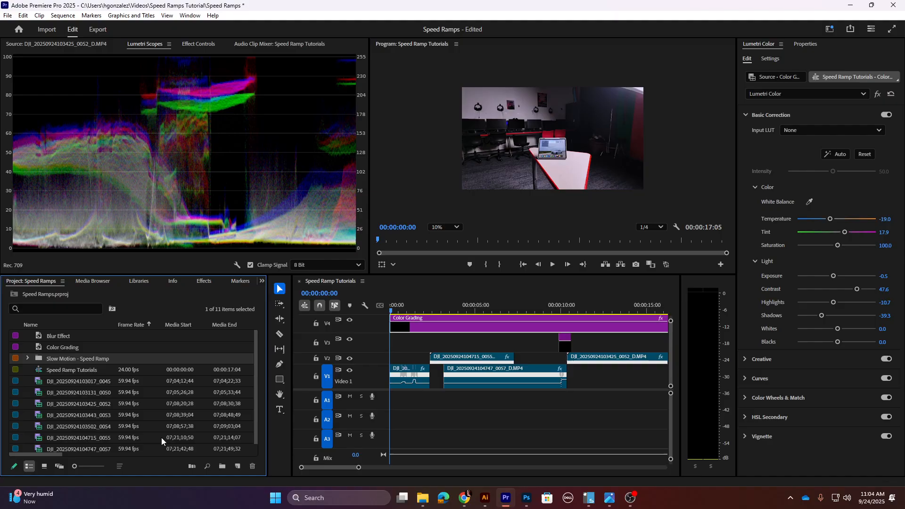
{"action": "left_click", "coordinate": [222, 468]}
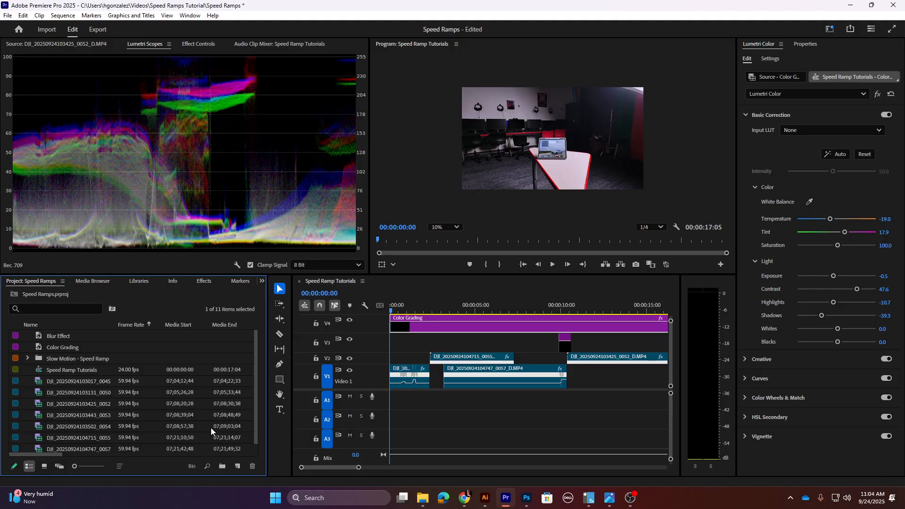
{"action": "left_click", "coordinate": [253, 426]}
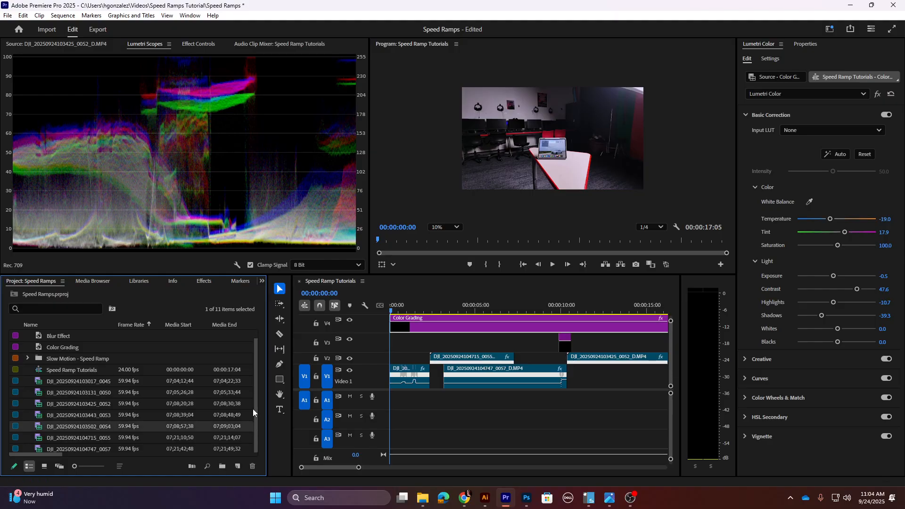
{"action": "left_click_drag", "start_coordinate": [283, 260], "coordinate": [283, 167]}
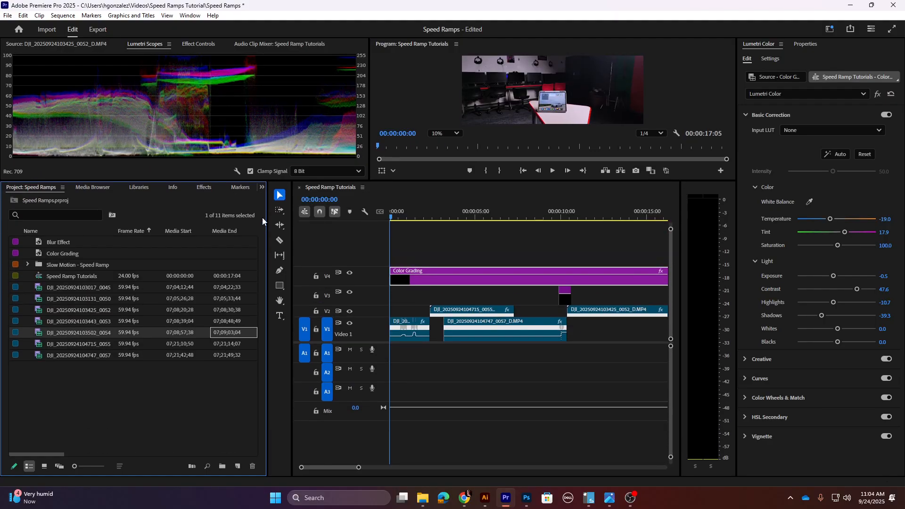
- Create a new bin at the project's root named "Slow Motion - Speed Ramps 2" and widen the Name column
{"action": "left_click", "coordinate": [120, 388]}
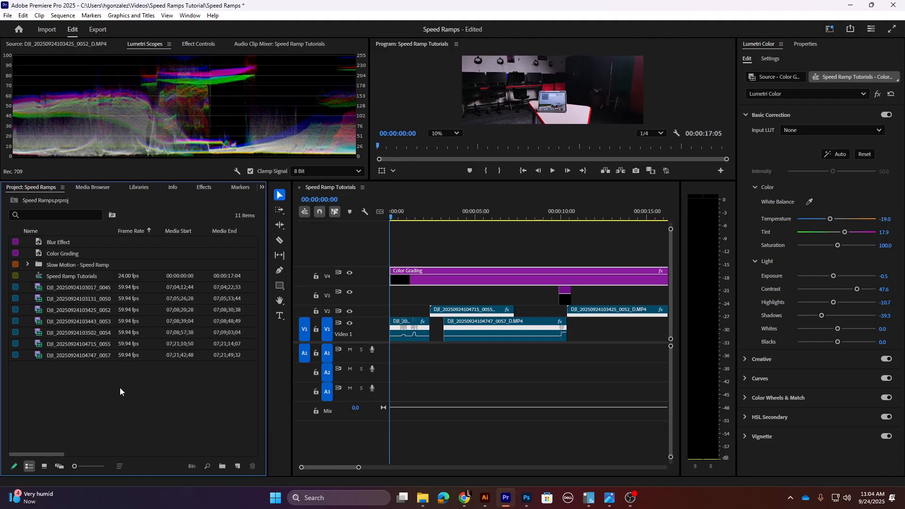
{"action": "left_click", "coordinate": [223, 467]}
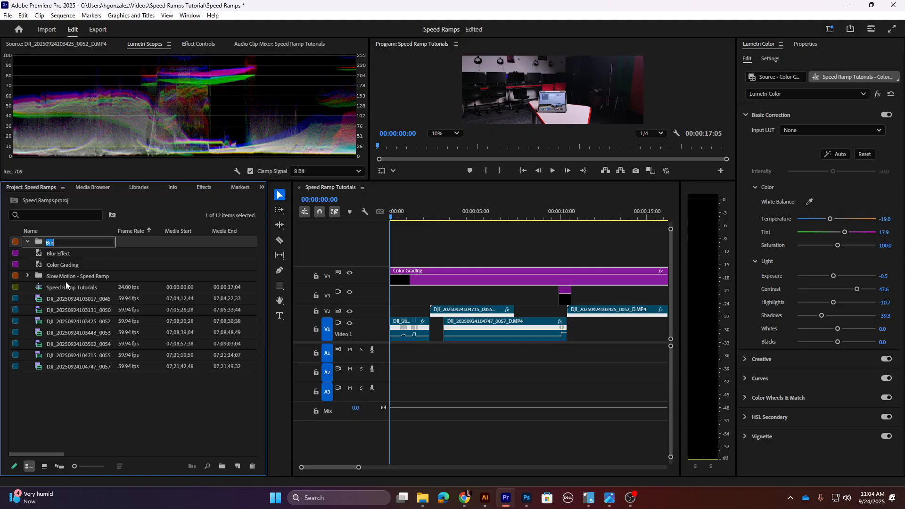
{"action": "type", "text": "Slow Motion "}
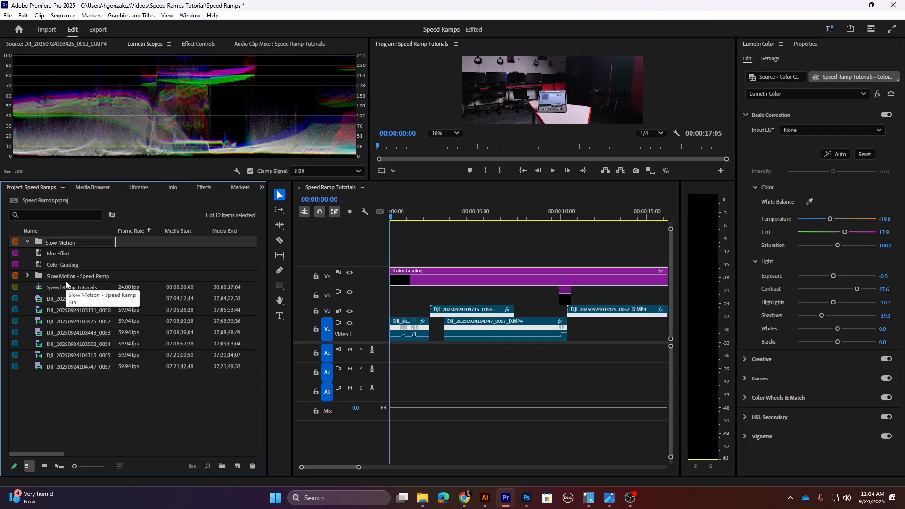
{"action": "type", "text": "- Speed Ramps"}
{"action": "key", "text": "Tab"}
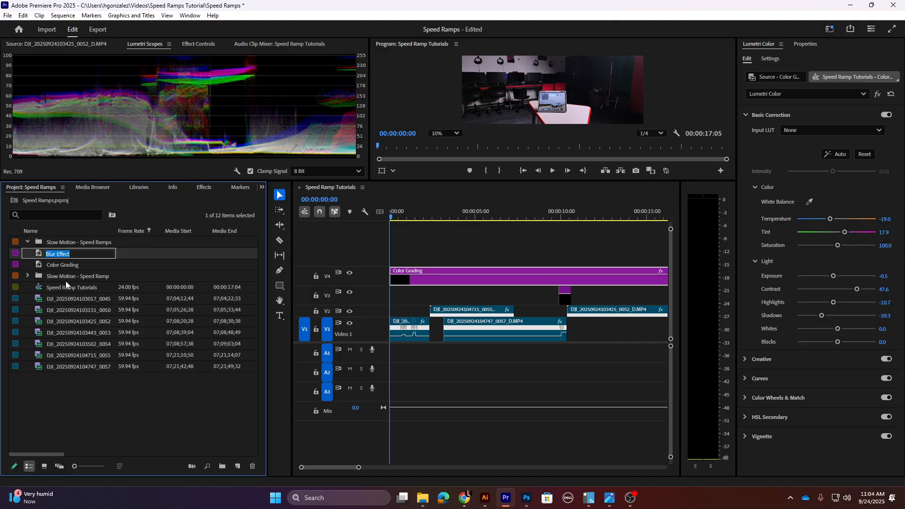
{"action": "key", "text": "shift+Tab"}
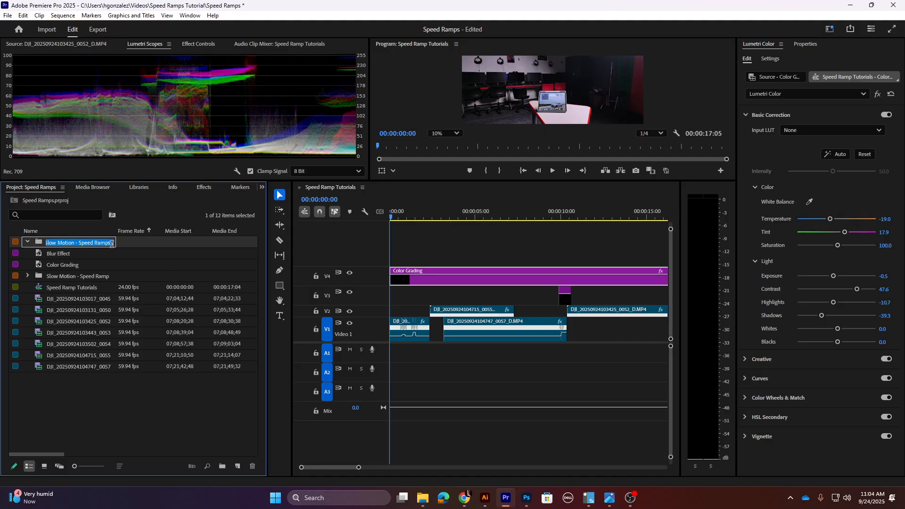
{"action": "left_click_drag", "start_coordinate": [118, 233], "coordinate": [139, 233]}
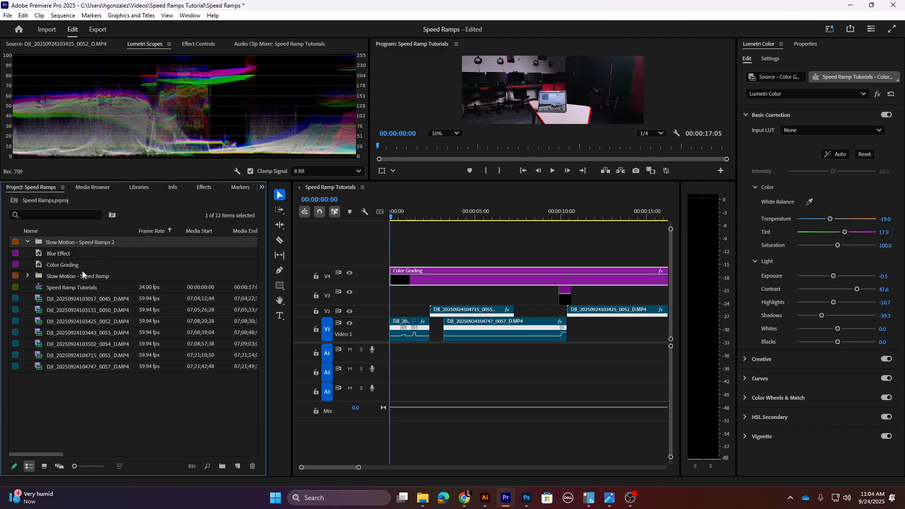
{"action": "left_click", "coordinate": [75, 329]}
{"action": "left_click", "coordinate": [84, 299]}
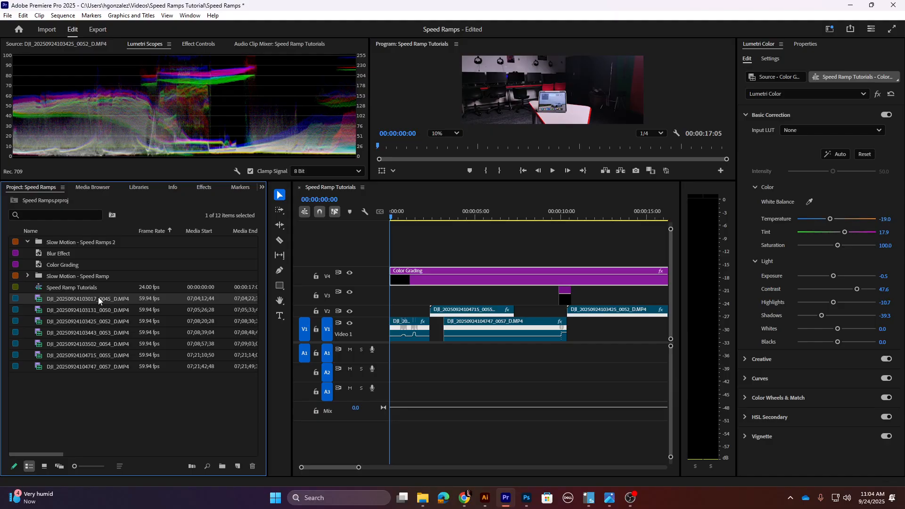
{"action": "left_click", "coordinate": [80, 367], "text": "shift"}
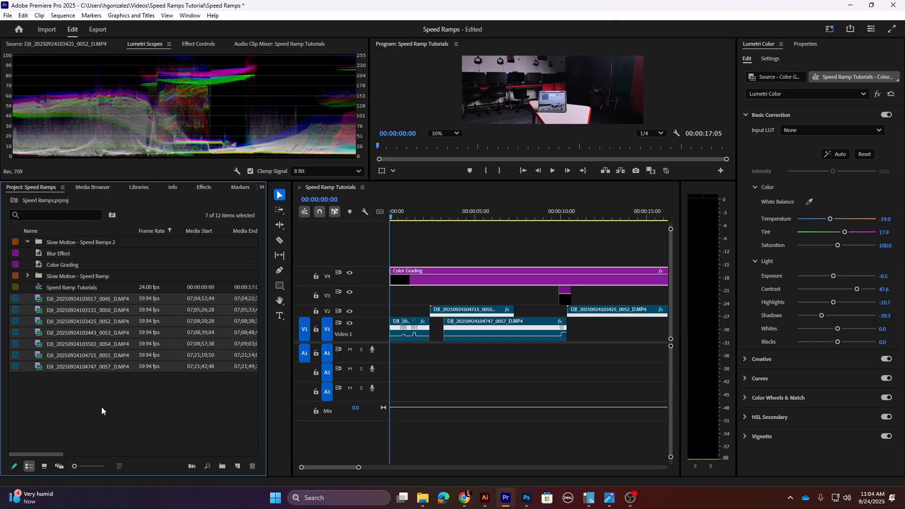
{"action": "left_click_drag", "start_coordinate": [101, 408], "coordinate": [63, 296]}
{"action": "left_click", "coordinate": [62, 408]}
- Interpret the footage of all seven newly imported DJI clips with an assumed frame rate of 24 fps
{"action": "left_click", "coordinate": [73, 367]}
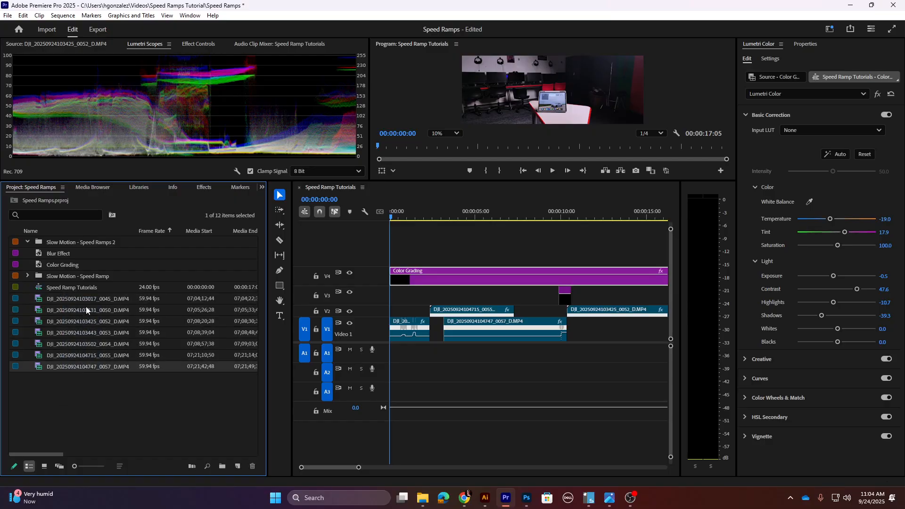
{"action": "left_click", "coordinate": [86, 301], "text": "shift"}
{"action": "right_click", "coordinate": [86, 301]}
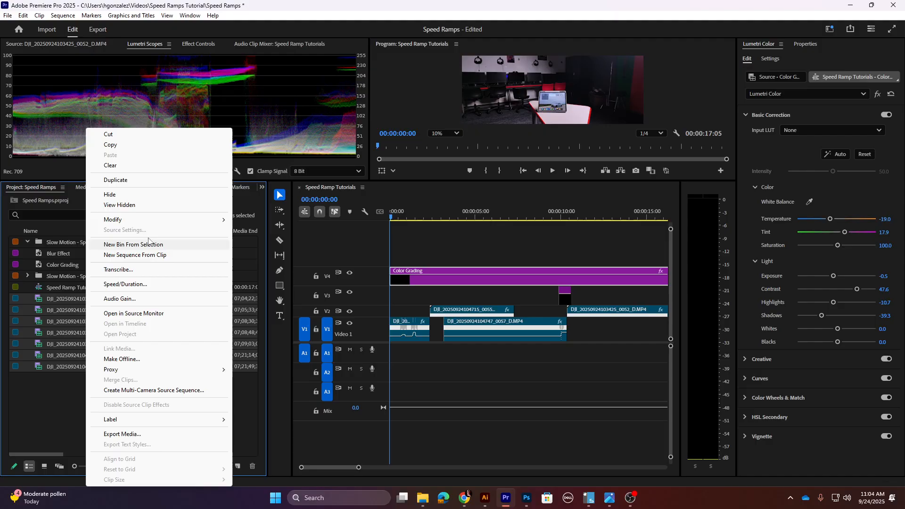
{"action": "mouse_move", "coordinate": [141, 222]}
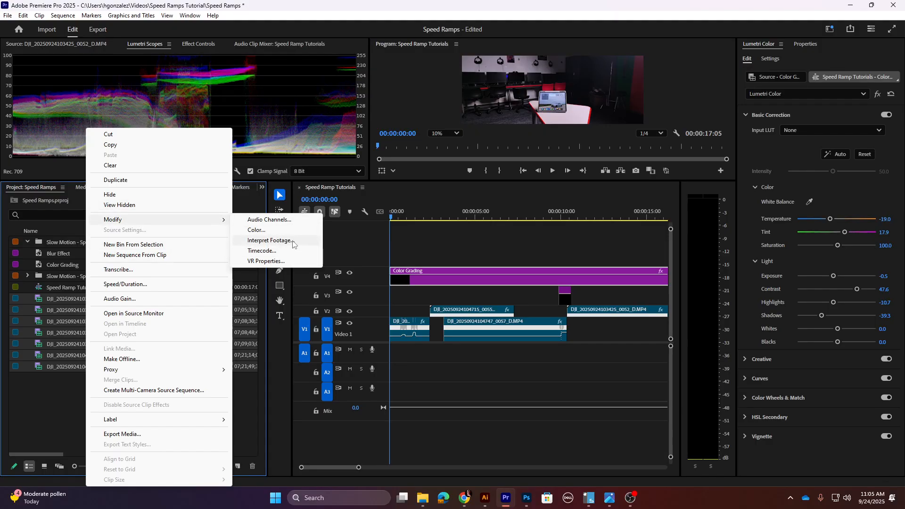
{"action": "left_click", "coordinate": [293, 240]}
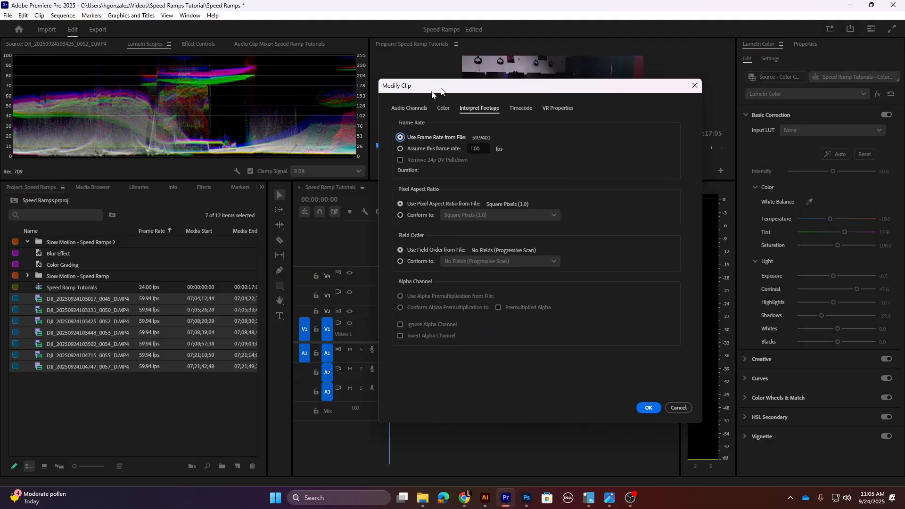
{"action": "left_click", "coordinate": [290, 222]}
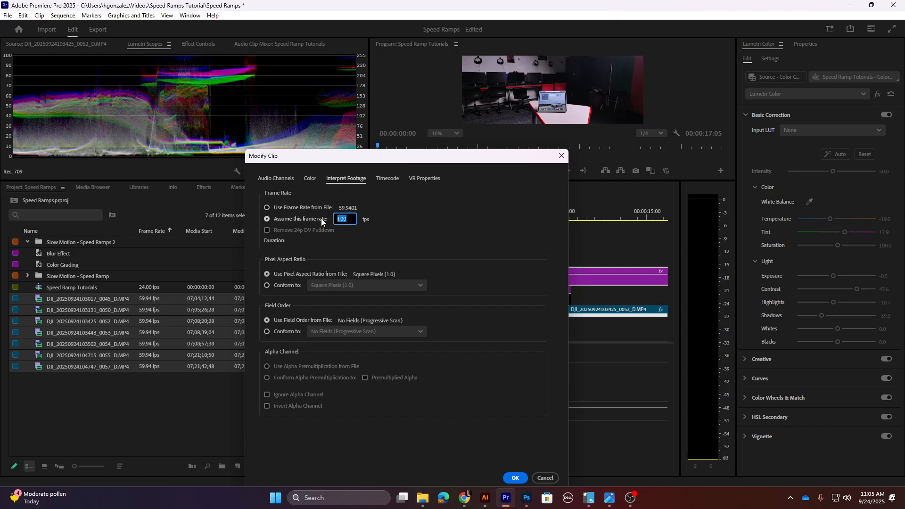
{"action": "type", "text": "24"}
{"action": "key", "text": "Tab"}
{"action": "left_click", "coordinate": [515, 478]}
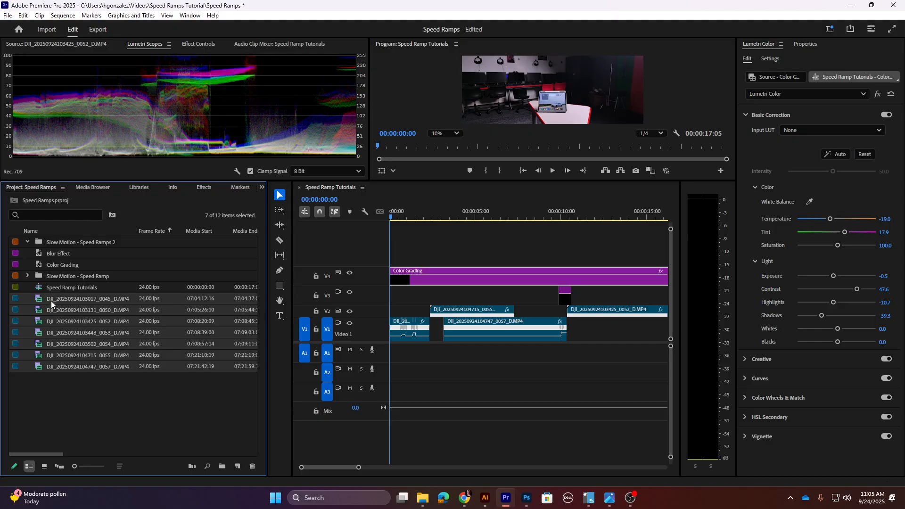
- Move the seven reinterpreted DJI clips into the Slow Motion - Speed Ramps 2 bin and leave the bin expanded
{"action": "left_click", "coordinate": [89, 243]}
{"action": "key", "text": "Return"}
{"action": "left_click", "coordinate": [27, 242]}
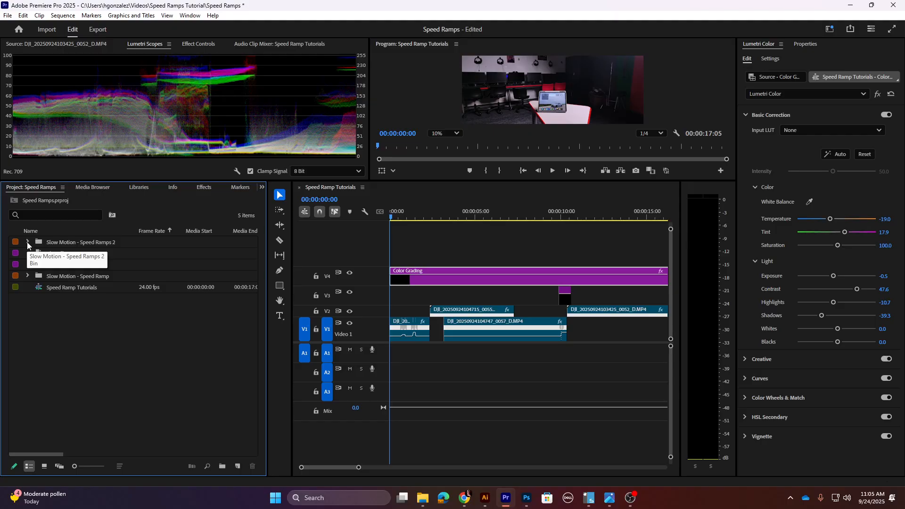
{"action": "left_click", "coordinate": [26, 241]}
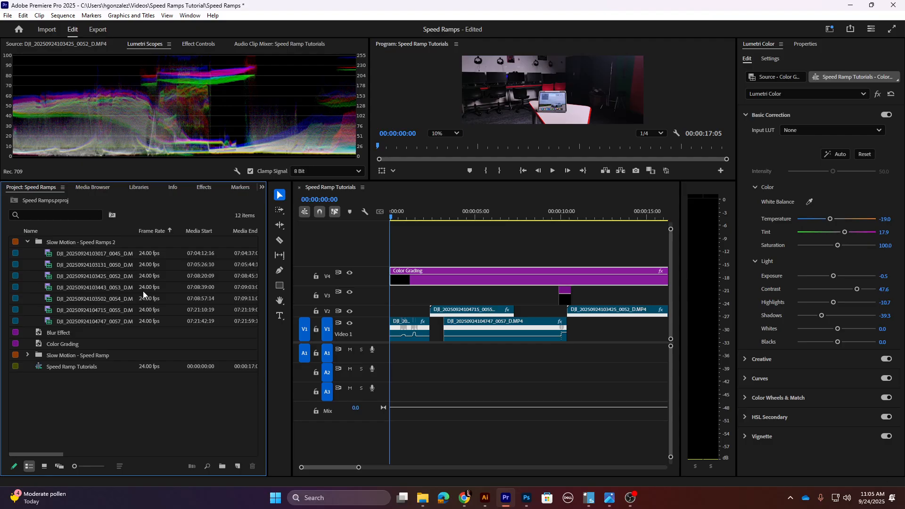
{"action": "left_click", "coordinate": [83, 253]}
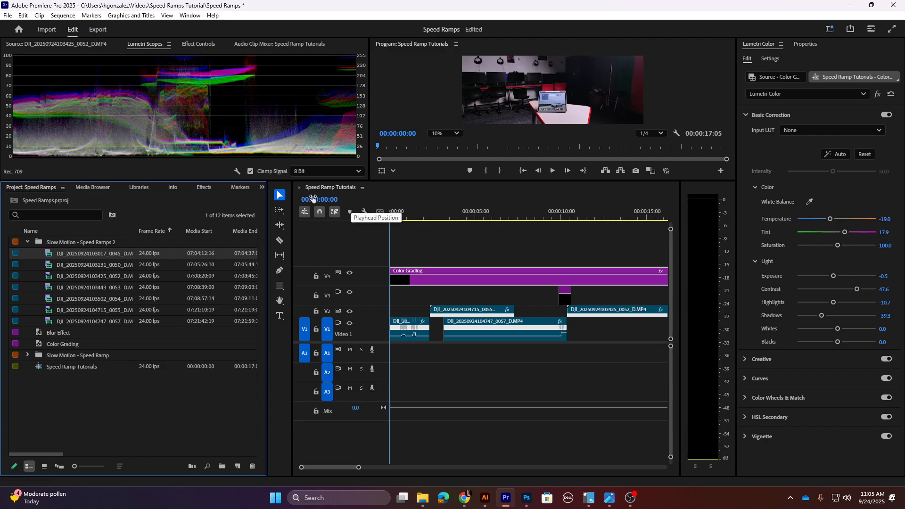
{"action": "left_click", "coordinate": [299, 188]}
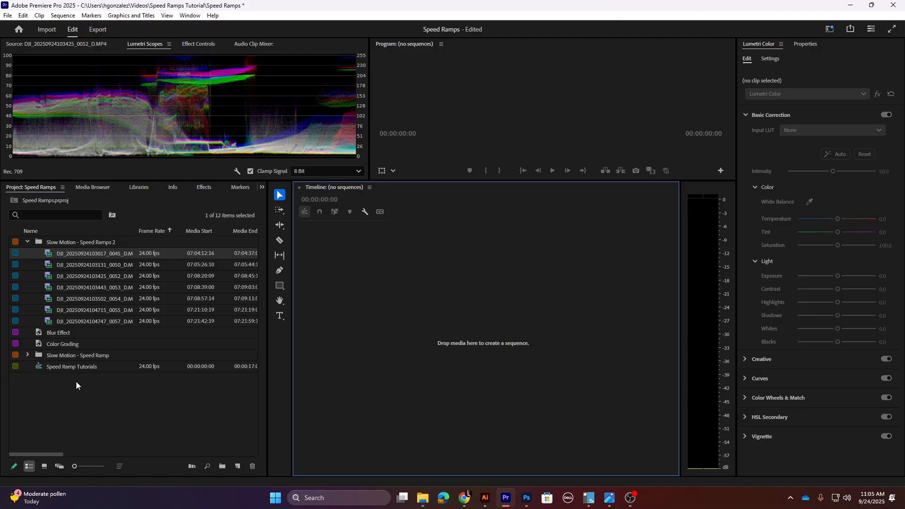
{"action": "left_click", "coordinate": [70, 325]}
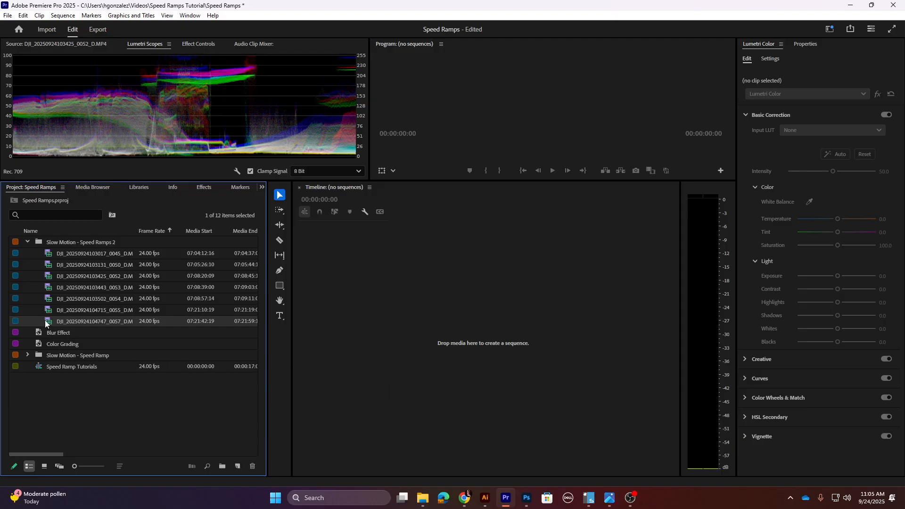
{"action": "left_click_drag", "start_coordinate": [45, 323], "coordinate": [473, 316]}
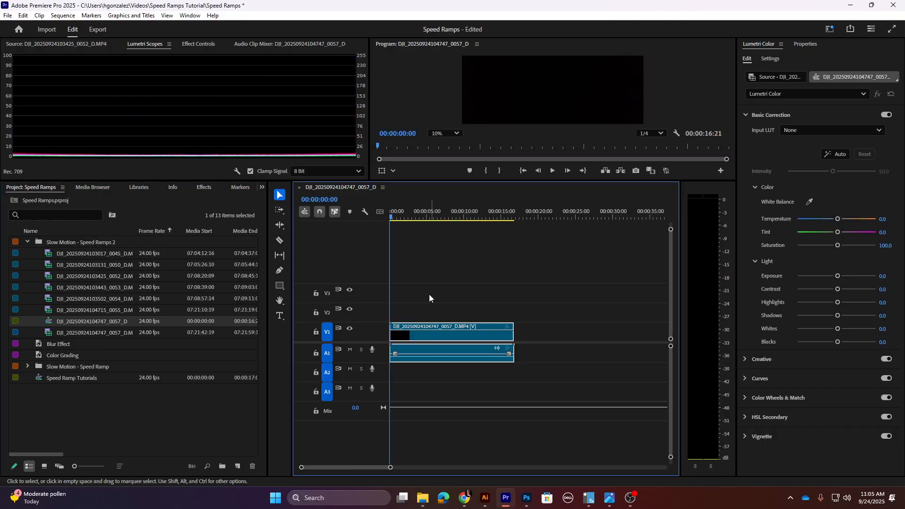
- Rename the new sequence as "Speed Ramp Tutorials 2" and move it out of the bin to the project's root
{"action": "left_click", "coordinate": [98, 322]}
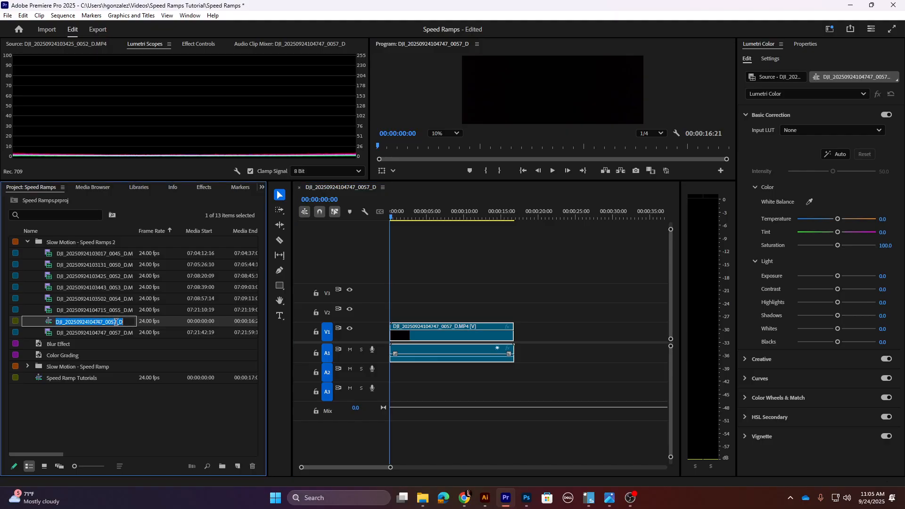
{"action": "type", "text": "Speed R"}
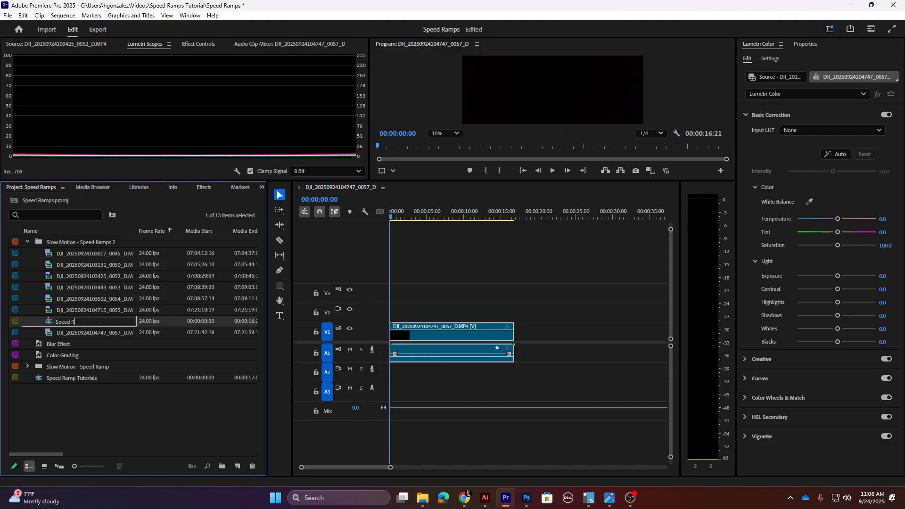
{"action": "type", "text": "amp Tutorials 2"}
{"action": "key", "text": "Tab"}
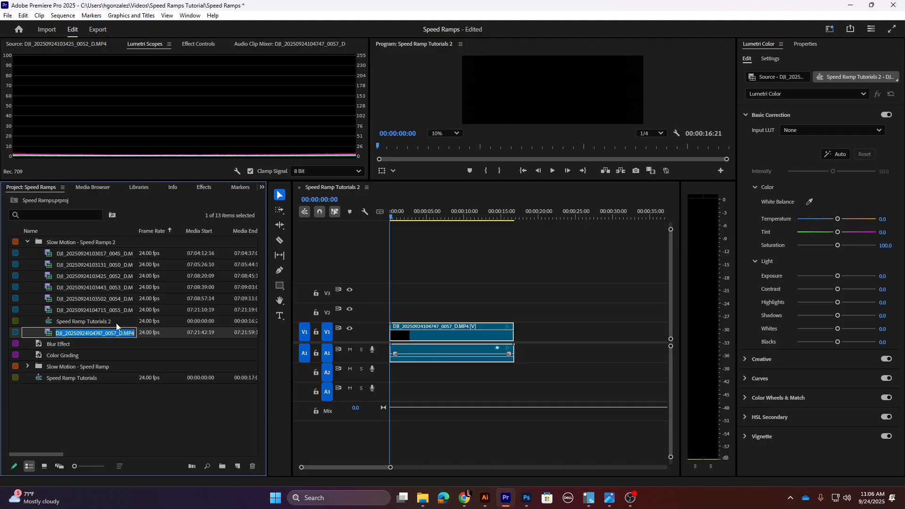
{"action": "left_click", "coordinate": [64, 324]}
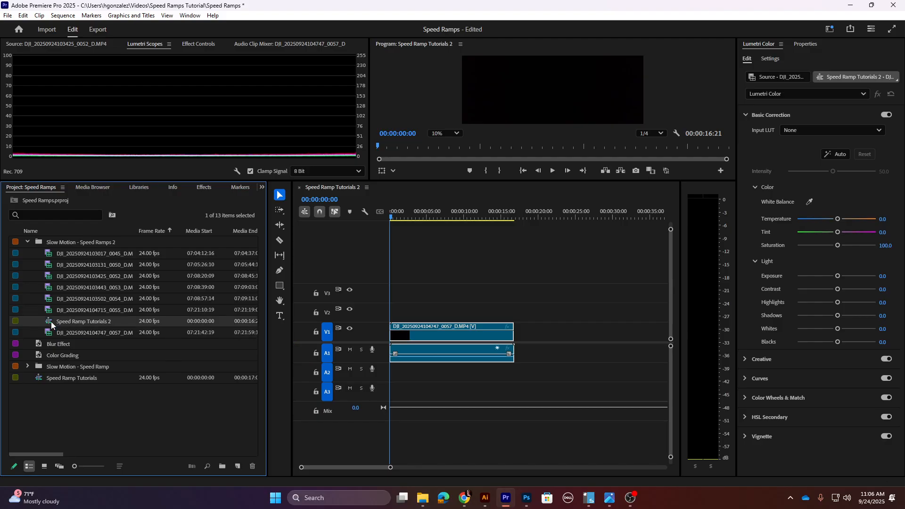
{"action": "left_click", "coordinate": [67, 420]}
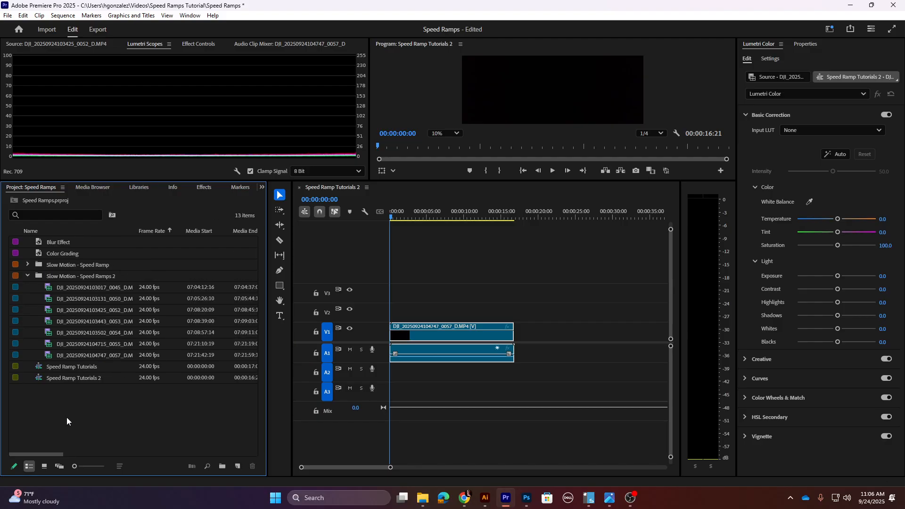
{"action": "double_click", "coordinate": [25, 276]}
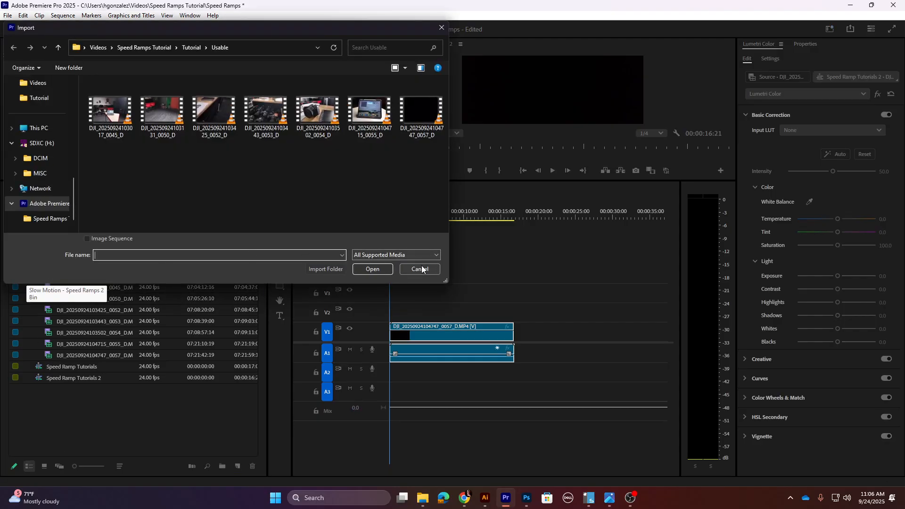
{"action": "left_click", "coordinate": [422, 269]}
{"action": "left_click", "coordinate": [27, 276]}
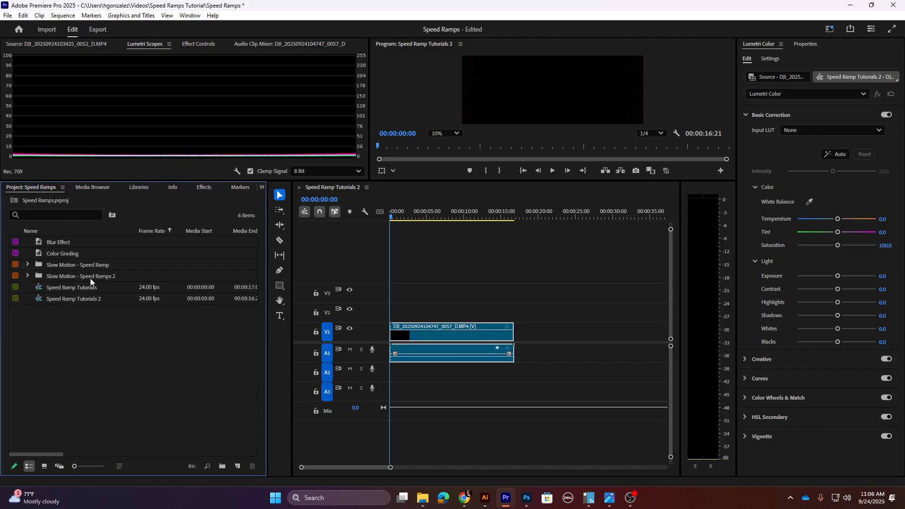
{"action": "left_click", "coordinate": [27, 276]}
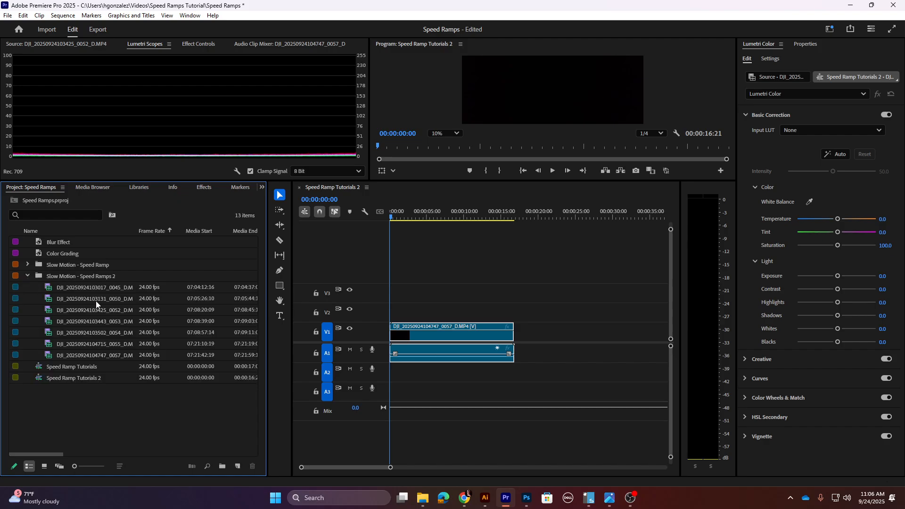
{"action": "left_click", "coordinate": [27, 276]}
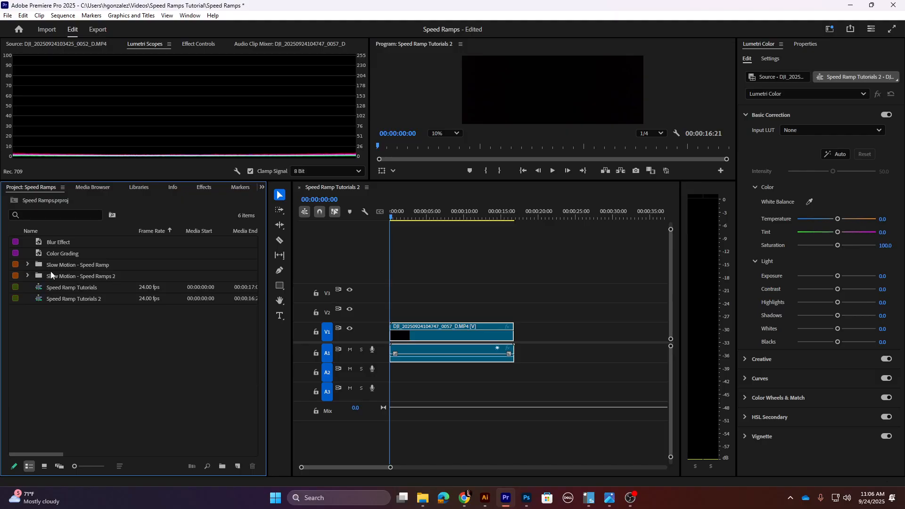
{"action": "left_click", "coordinate": [27, 275]}
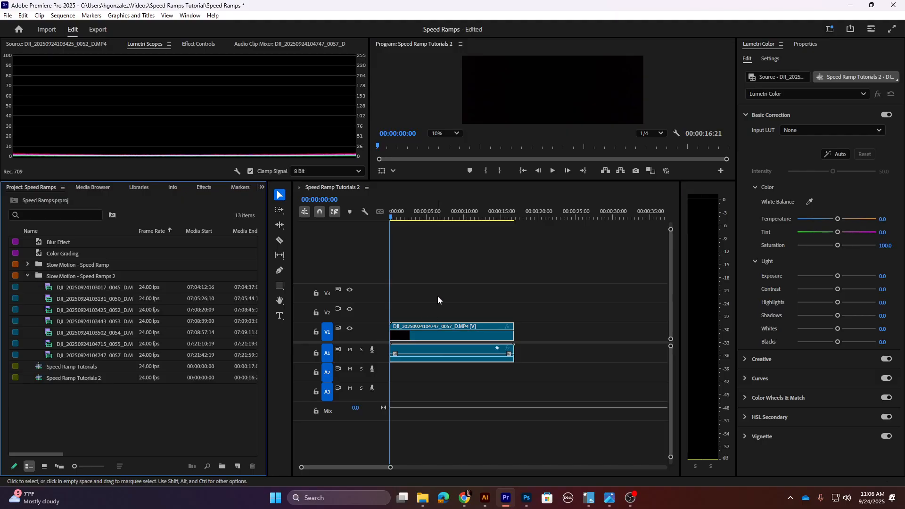
{"action": "left_click", "coordinate": [459, 381]}
{"action": "key", "text": "Delete"}
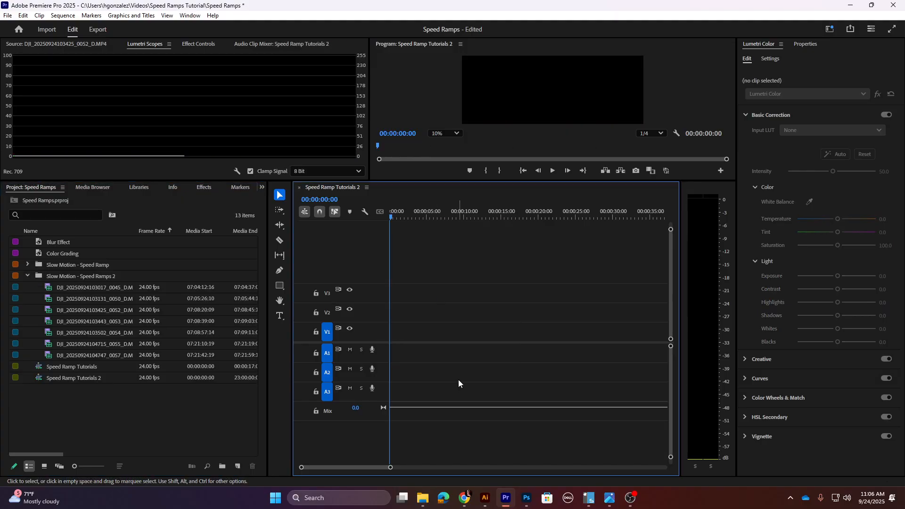
{"action": "double_click", "coordinate": [49, 291]}
{"action": "left_click_drag", "start_coordinate": [25, 150], "coordinate": [274, 155]}
{"action": "left_click_drag", "start_coordinate": [66, 161], "coordinate": [329, 140]}
{"action": "left_click", "coordinate": [118, 169]}
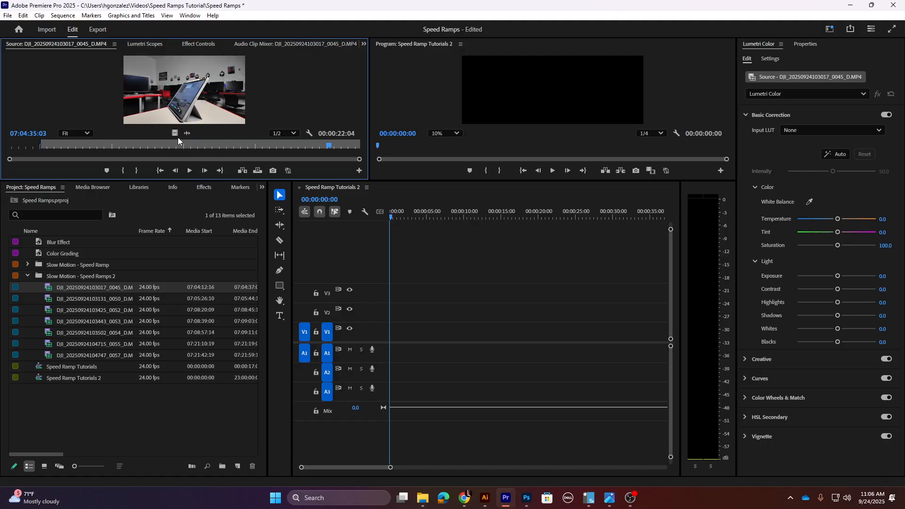
{"action": "left_click_drag", "start_coordinate": [381, 353], "coordinate": [394, 333]}
- Enlarge the monitor area and play the first five seconds or so of the sequence
{"action": "left_click_drag", "start_coordinate": [418, 216], "coordinate": [367, 218]}
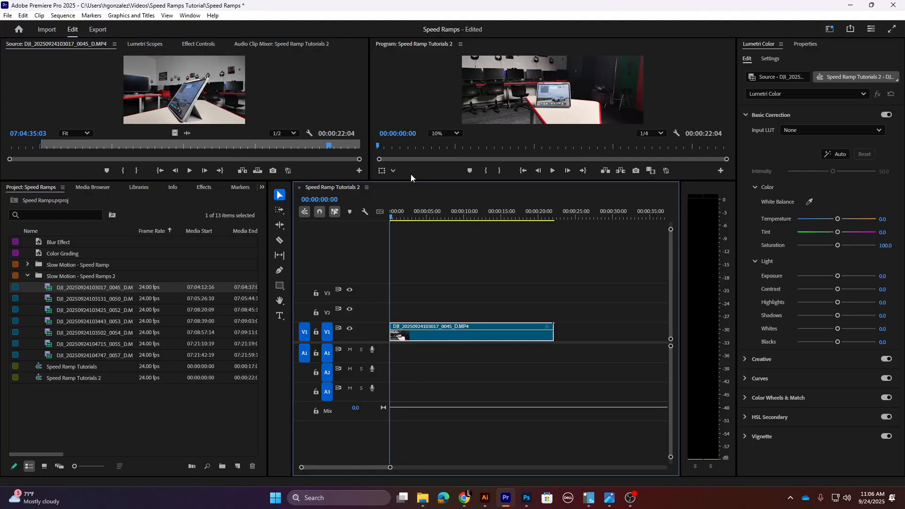
{"action": "left_click_drag", "start_coordinate": [411, 179], "coordinate": [405, 272]}
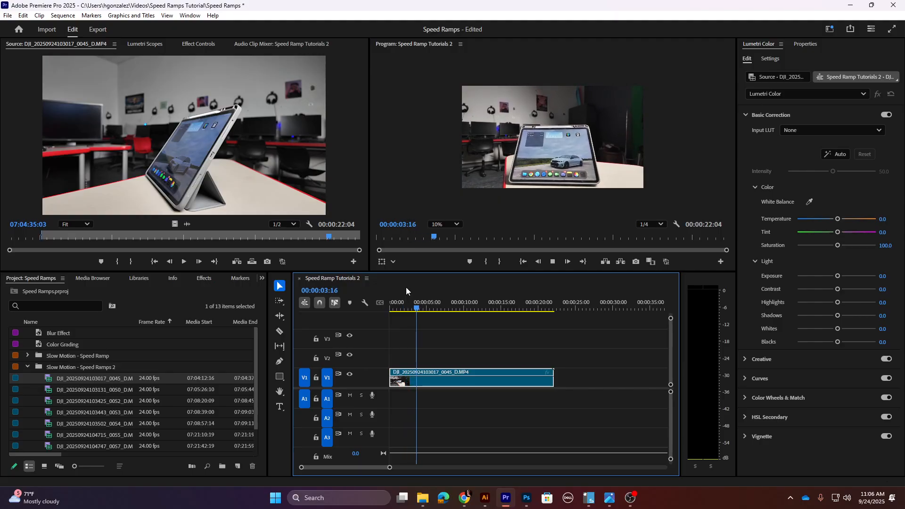
{"action": "key", "text": "space"}
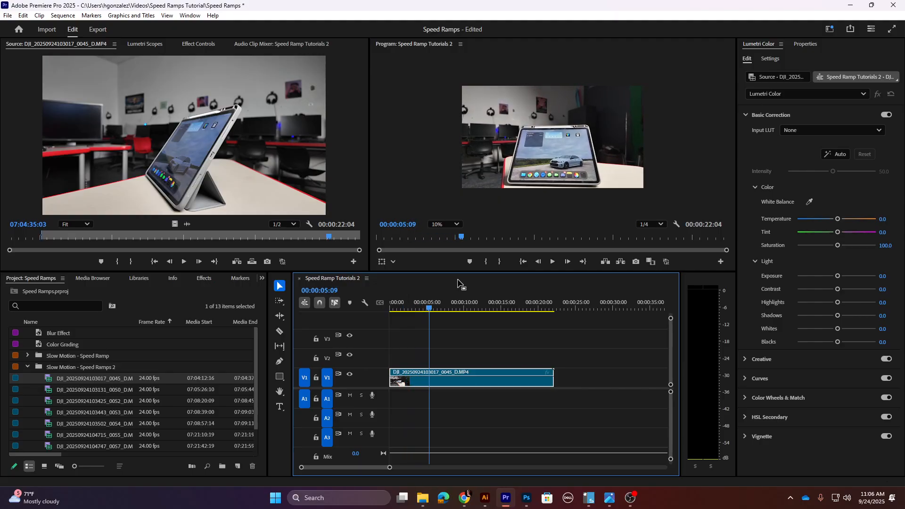
- Switch to the Editing workspace and reset it to its saved layout
{"action": "left_click", "coordinate": [831, 30]}
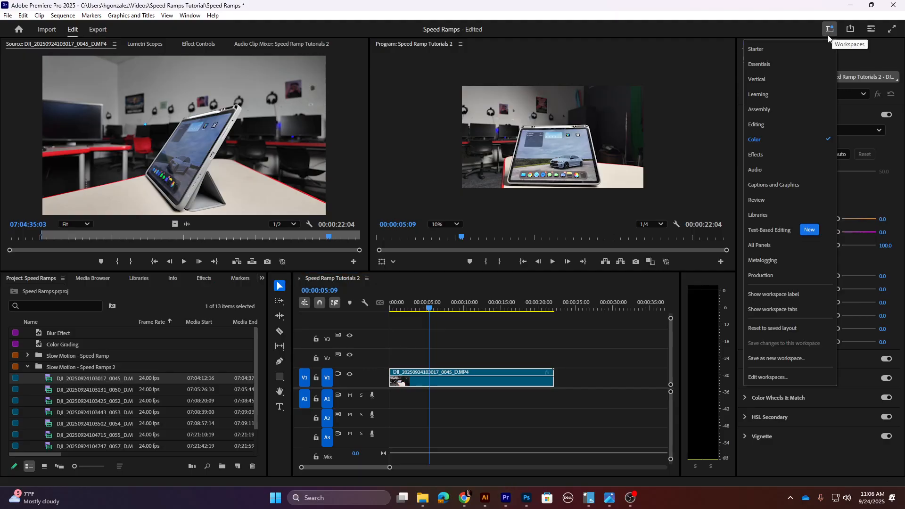
{"action": "left_click", "coordinate": [762, 126]}
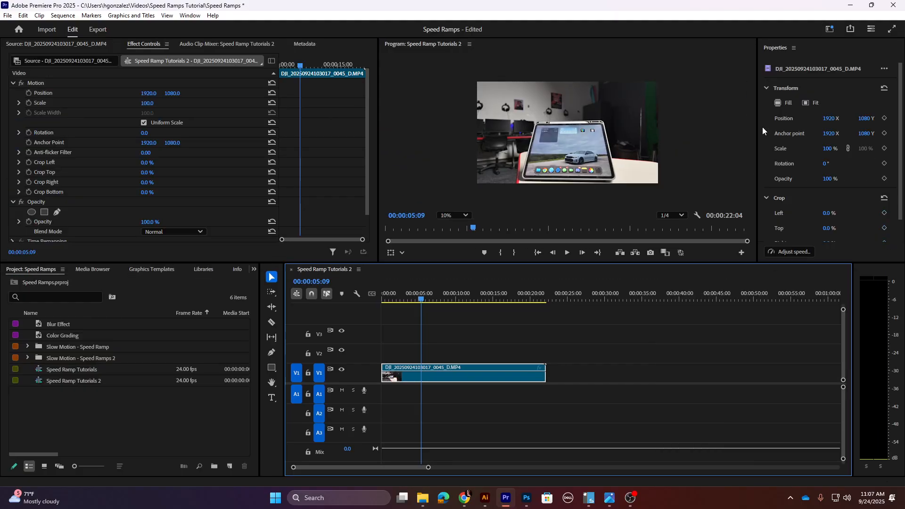
{"action": "left_click", "coordinate": [831, 29]}
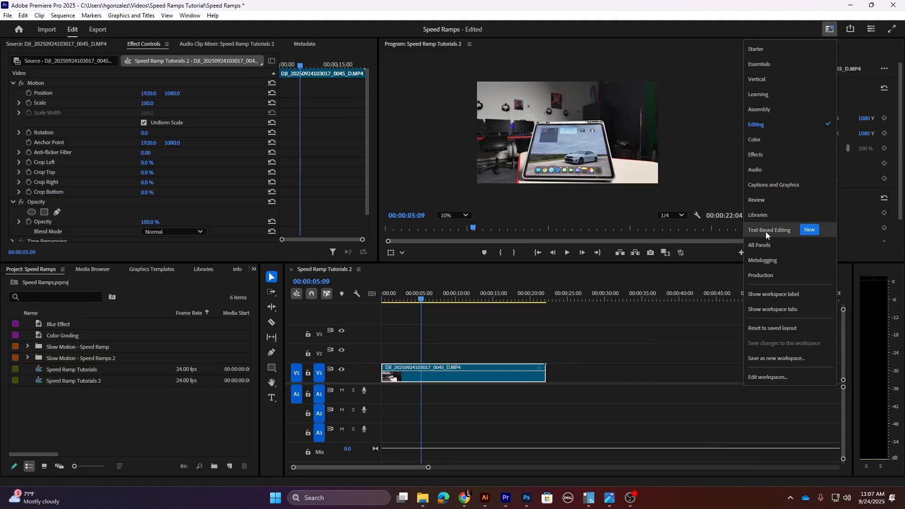
{"action": "left_click", "coordinate": [757, 329]}
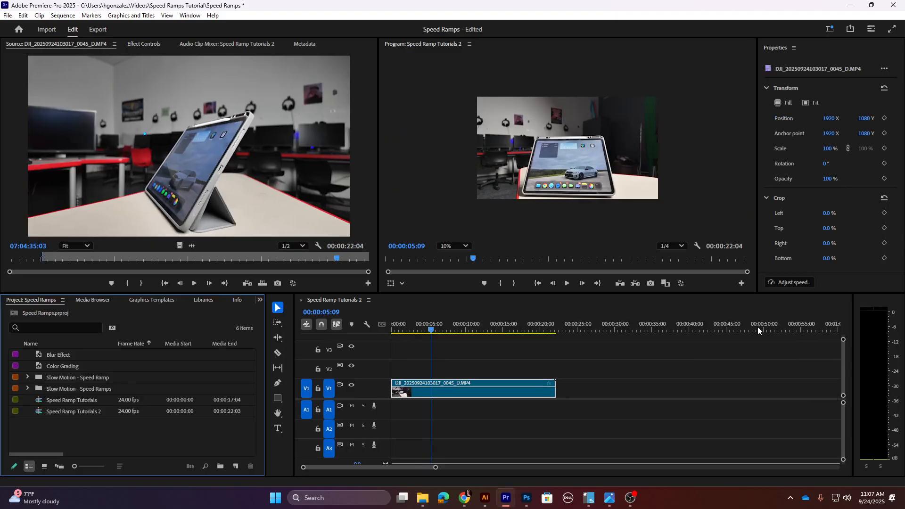
- Return the playhead to the sequence start, make track V1 taller and show the clip's Time Remapping speed keyframes
{"action": "mouse_move", "coordinate": [431, 330]}
{"action": "left_mouse_down"}
{"action": "mouse_move", "coordinate": [405, 331]}
{"action": "mouse_move", "coordinate": [417, 332]}
{"action": "left_mouse_up"}
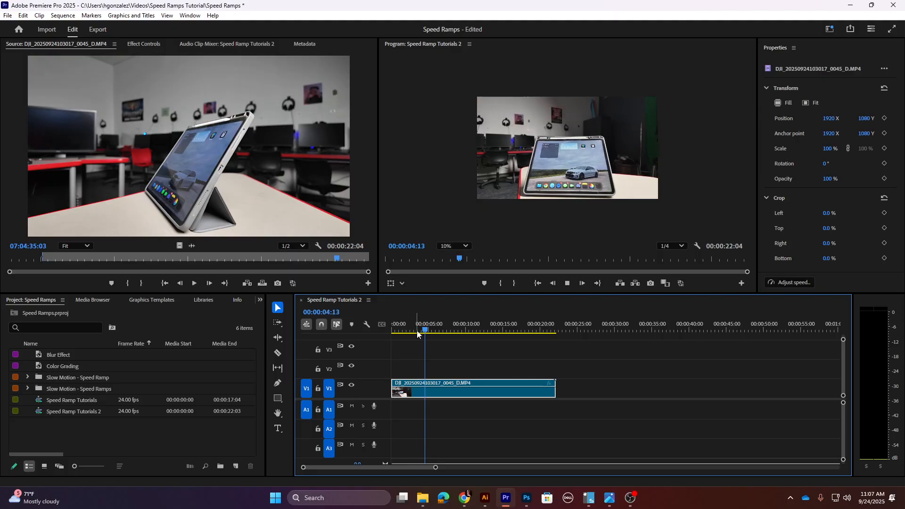
{"action": "key", "text": "space"}
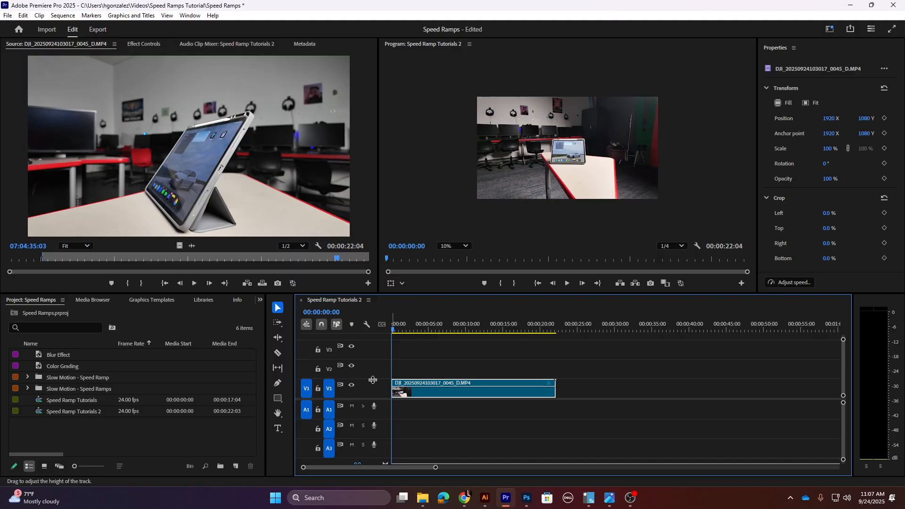
{"action": "left_click_drag", "start_coordinate": [372, 380], "coordinate": [378, 351]}
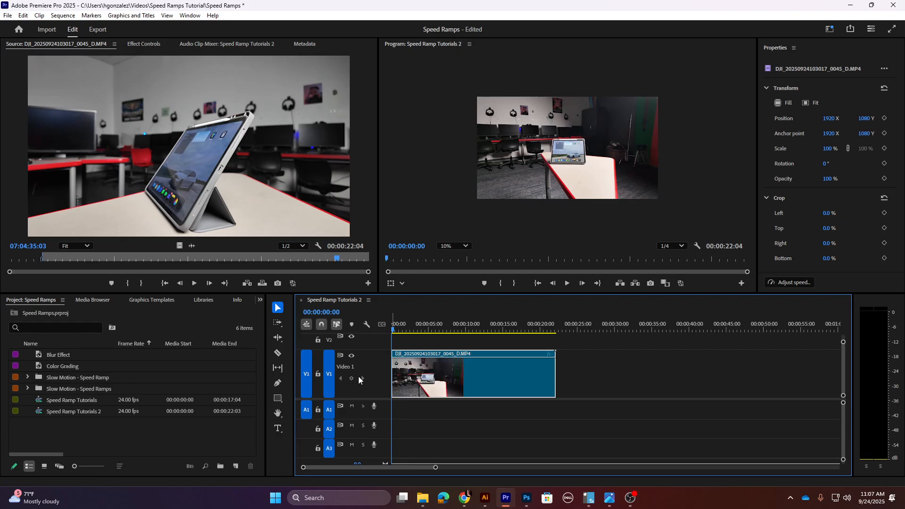
{"action": "right_click", "coordinate": [436, 381]}
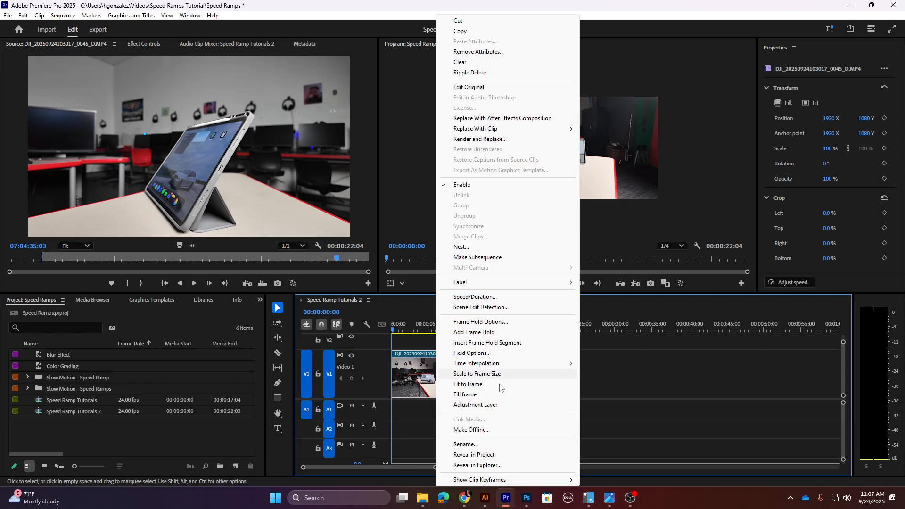
{"action": "mouse_move", "coordinate": [473, 481]}
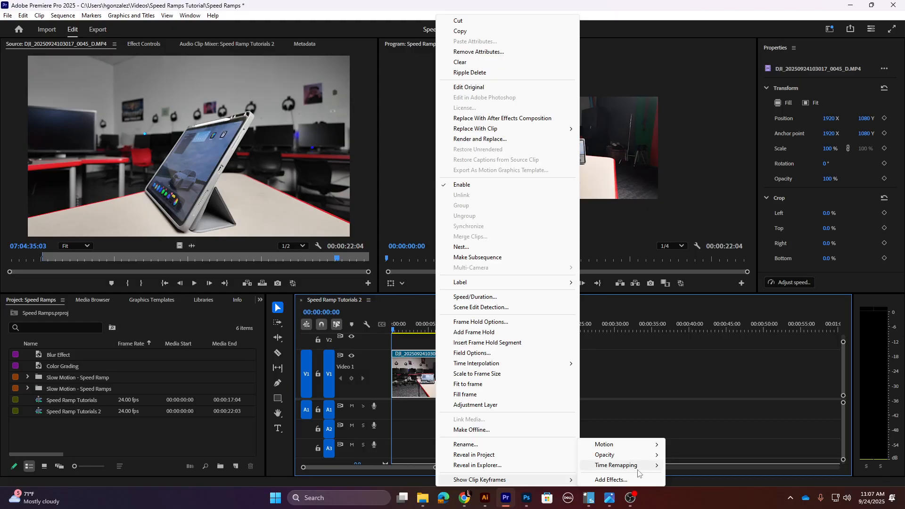
{"action": "mouse_move", "coordinate": [643, 469]}
{"action": "left_click", "coordinate": [686, 466]}
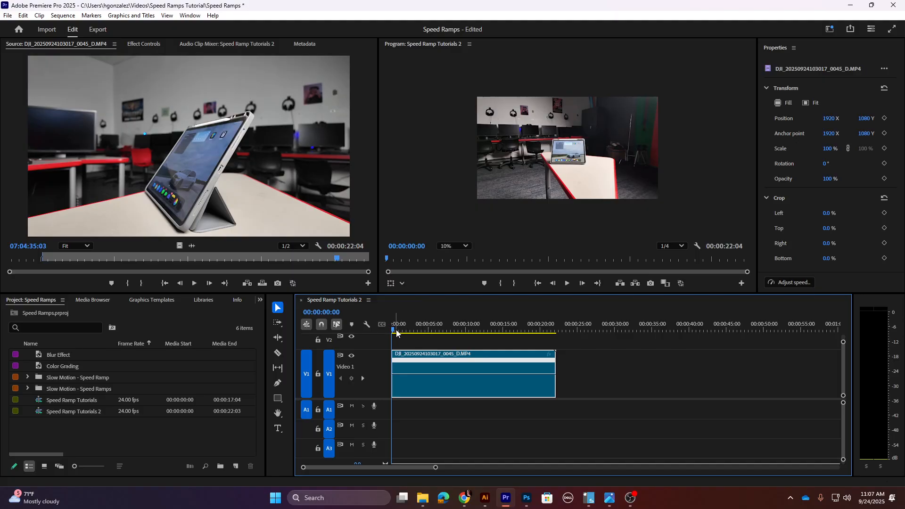
- Move the V1 clip 00:00:06:11 later in the timeline and extend its start back to about 00:00:04:00
{"action": "key", "text": "space"}
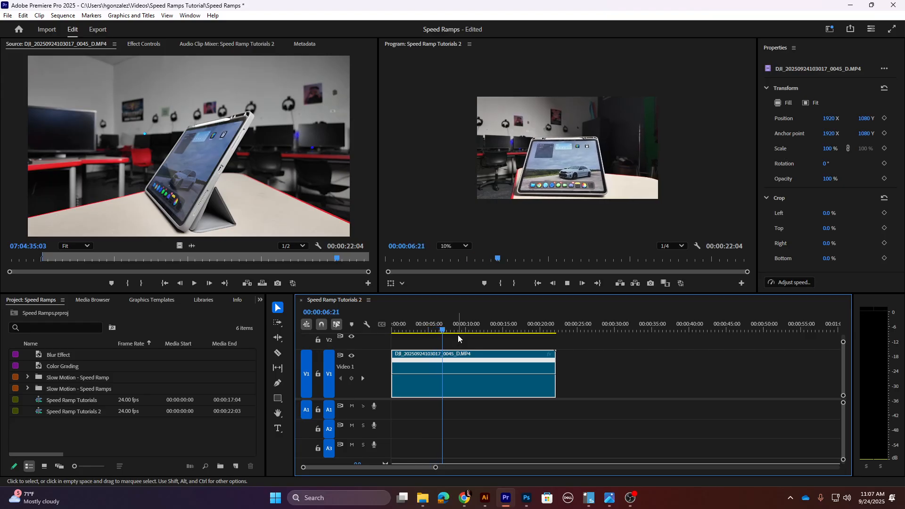
{"action": "left_click_drag", "start_coordinate": [458, 367], "coordinate": [507, 368]}
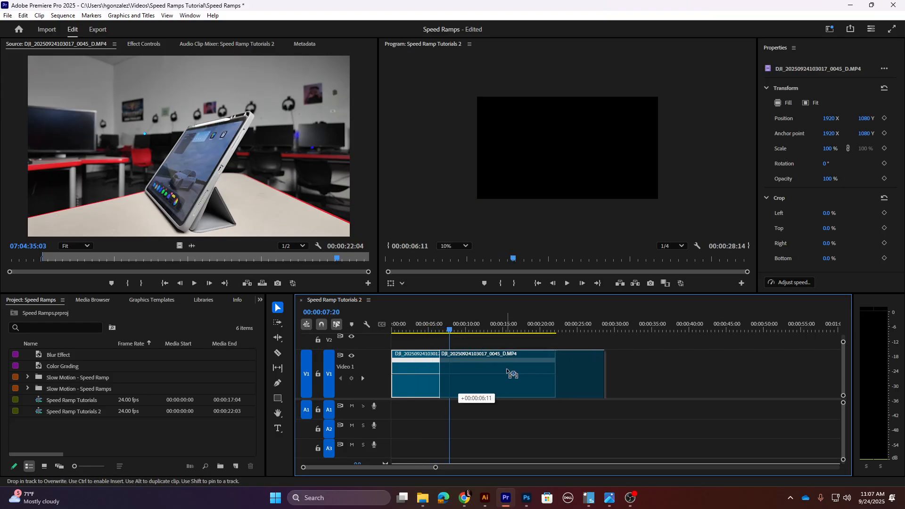
{"action": "left_click_drag", "start_coordinate": [439, 369], "coordinate": [423, 371]}
- Add speed keyframes to the V1 clip at 00:00:05:17 and 00:00:09:12
{"action": "left_click", "coordinate": [427, 326]}
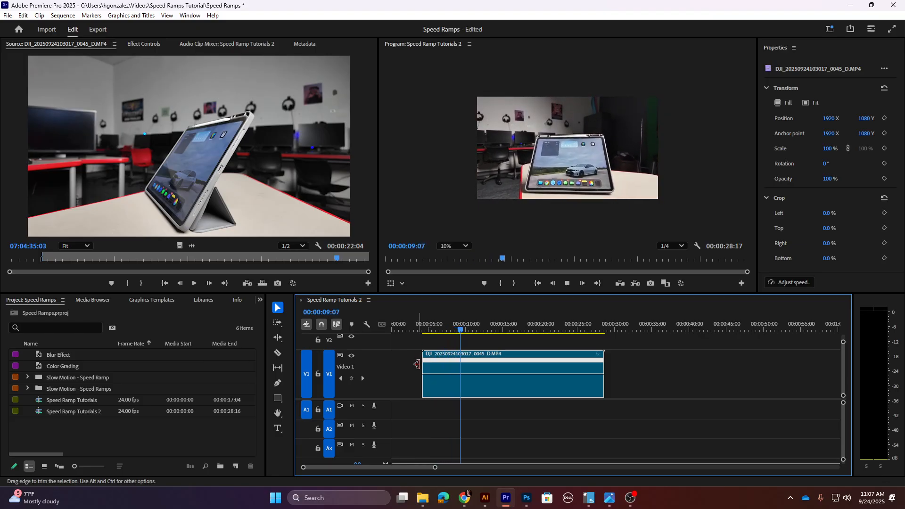
{"action": "left_click_drag", "start_coordinate": [430, 330], "coordinate": [423, 331]}
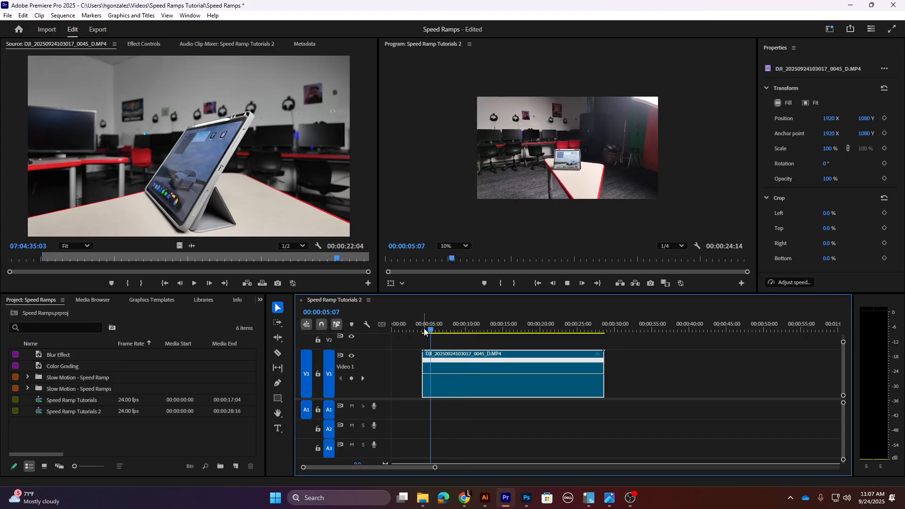
{"action": "key", "text": "space"}
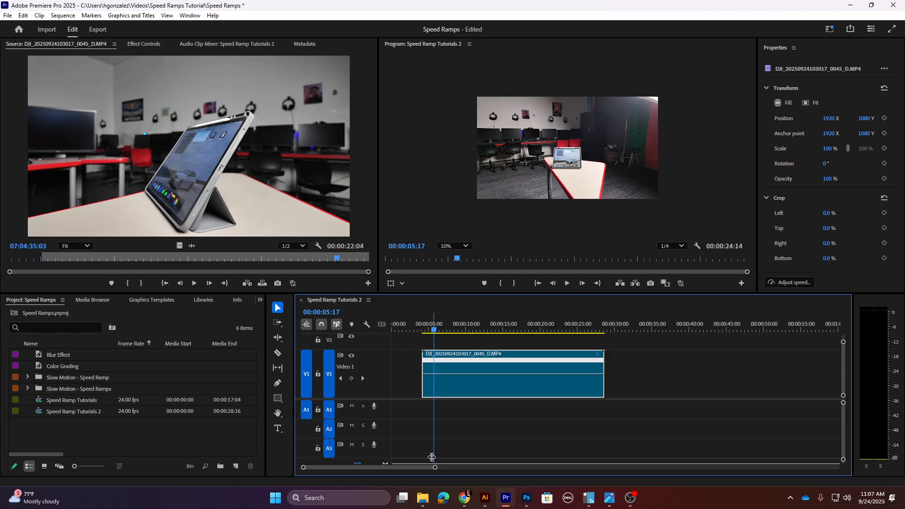
{"action": "left_click_drag", "start_coordinate": [435, 468], "coordinate": [396, 466]}
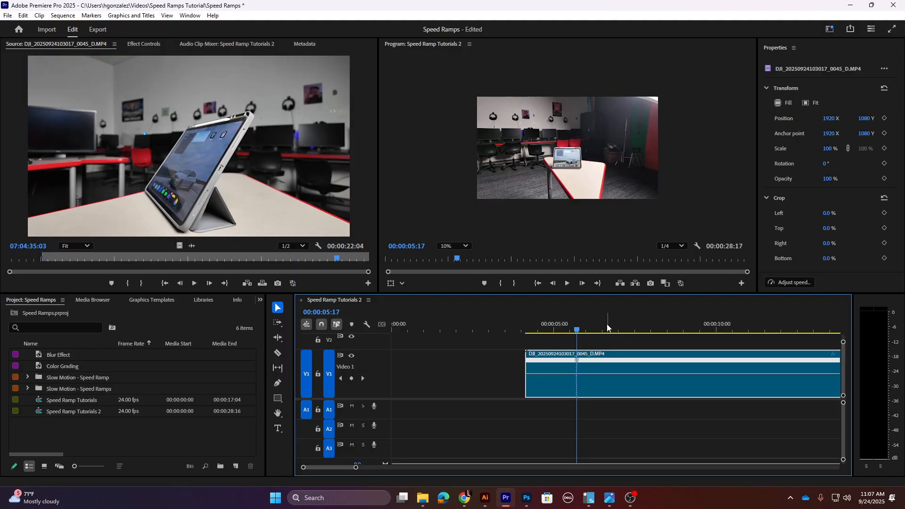
{"action": "left_click_drag", "start_coordinate": [578, 330], "coordinate": [702, 332]}
{"action": "left_click", "coordinate": [353, 378]}
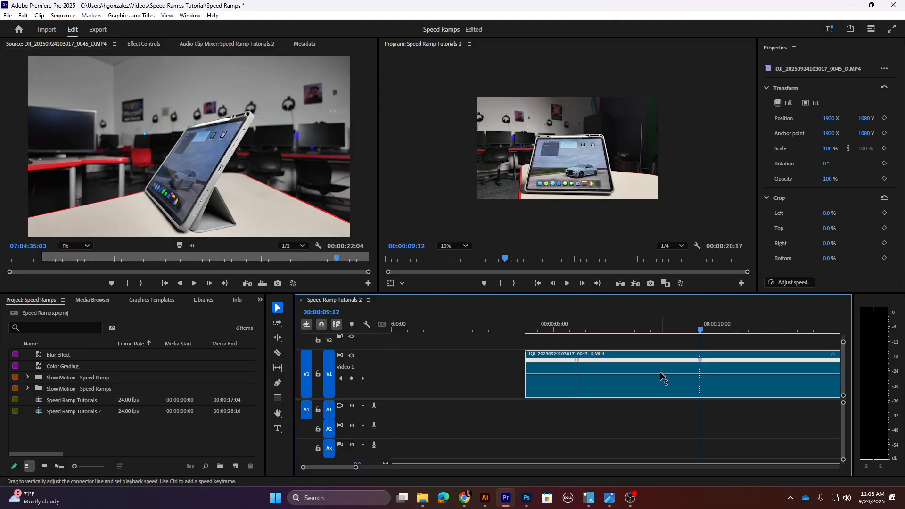
- Speed up the section of the V1 clip between its two speed keyframes to more than 1960%
{"action": "left_click_drag", "start_coordinate": [664, 377], "coordinate": [600, 310]}
{"action": "left_click_drag", "start_coordinate": [595, 372], "coordinate": [592, 325]}
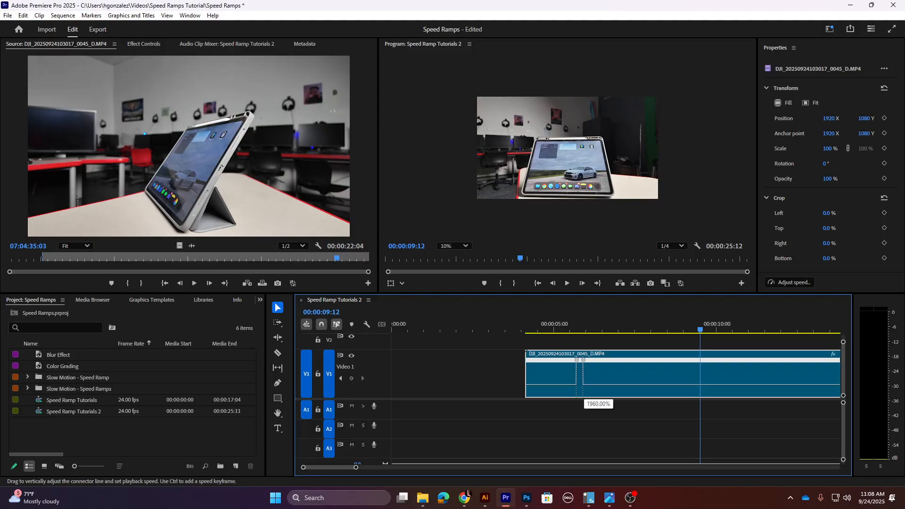
{"action": "left_click_drag", "start_coordinate": [593, 326], "coordinate": [588, 322]}
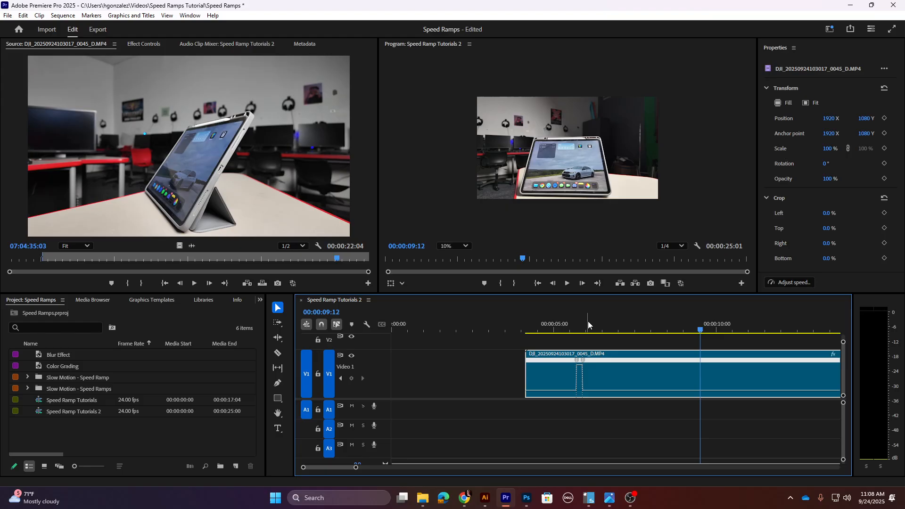
- Split both speed keyframes around 00:00:05:18 into gradual transitions and ease each ramp into a smooth curve
{"action": "left_click_drag", "start_coordinate": [701, 330], "coordinate": [579, 344]}
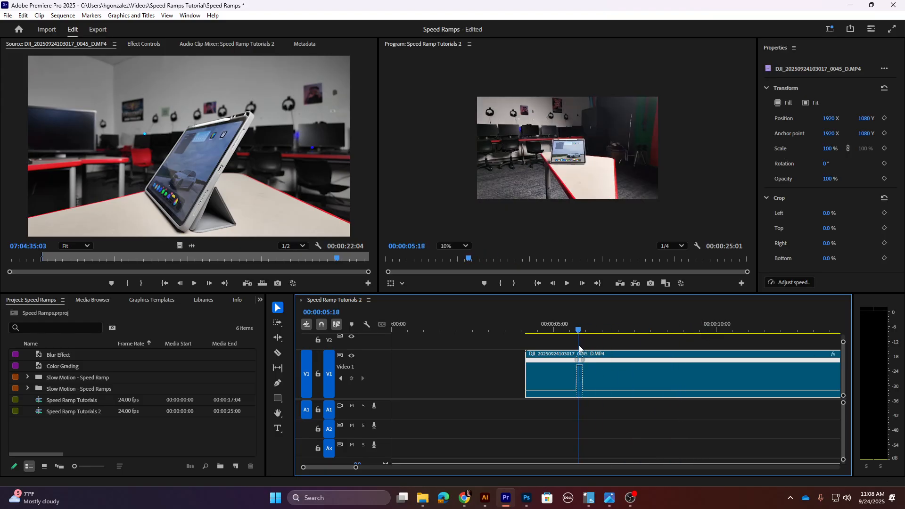
{"action": "left_click_drag", "start_coordinate": [357, 468], "coordinate": [332, 472]}
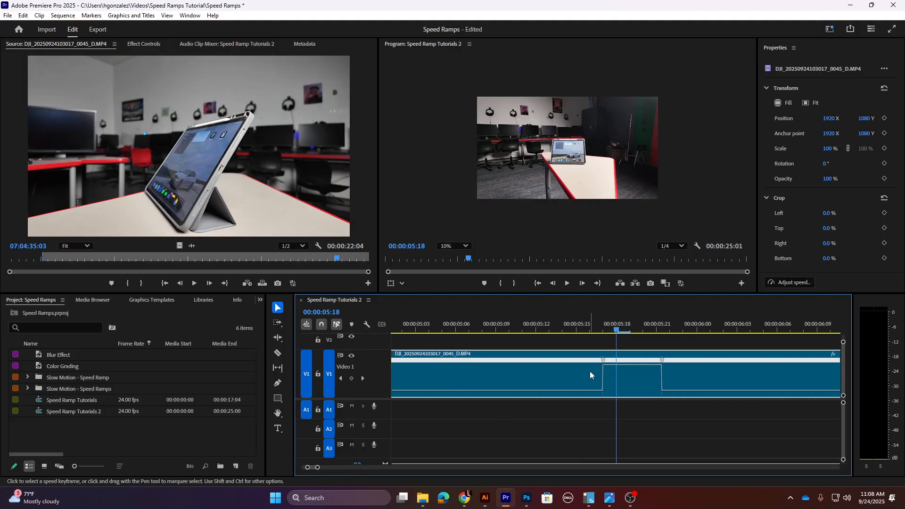
{"action": "mouse_move", "coordinate": [604, 362]}
{"action": "left_mouse_down"}
{"action": "mouse_move", "coordinate": [571, 364]}
{"action": "mouse_move", "coordinate": [665, 366]}
{"action": "mouse_move", "coordinate": [620, 364]}
{"action": "left_mouse_up"}
{"action": "left_click", "coordinate": [613, 374]}
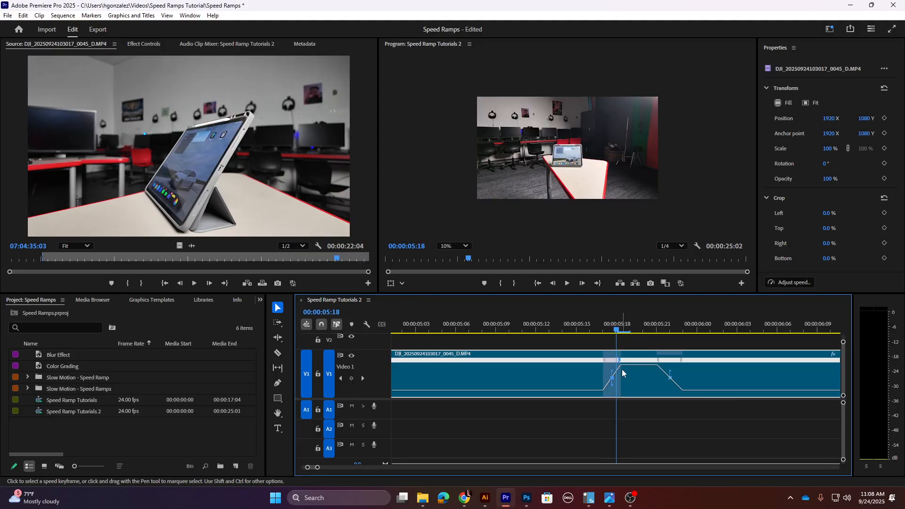
{"action": "left_click", "coordinate": [664, 372]}
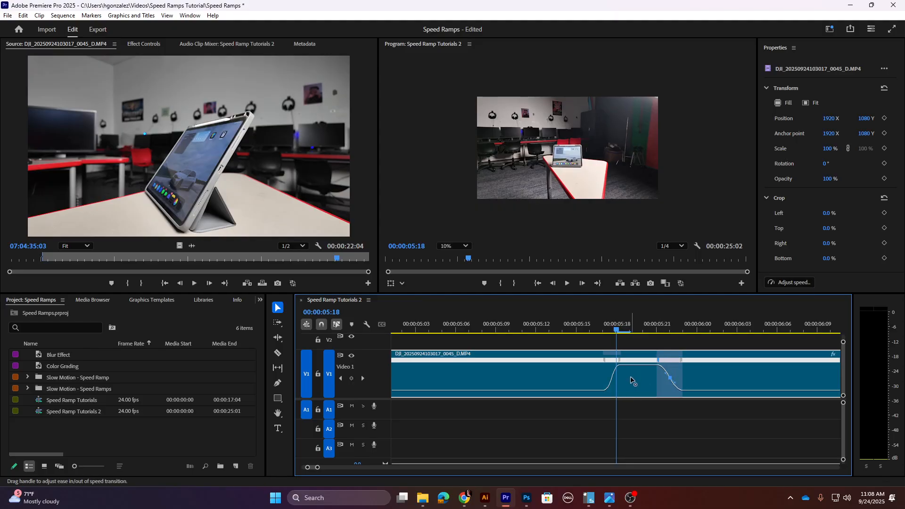
- Play the sequence from about 00:00:03:20 to 00:00:06:14 to review the first speed ramp
{"action": "left_click_drag", "start_coordinate": [572, 327], "coordinate": [334, 319]}
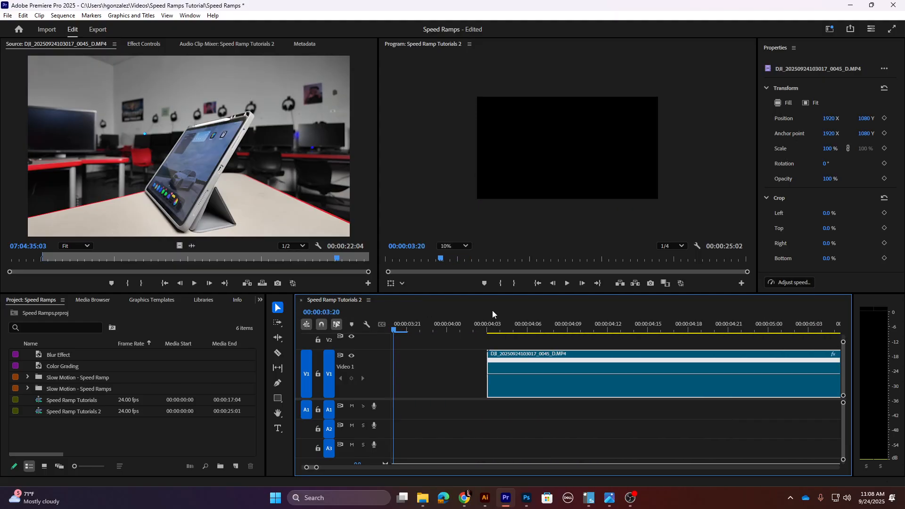
{"action": "key", "text": "space"}
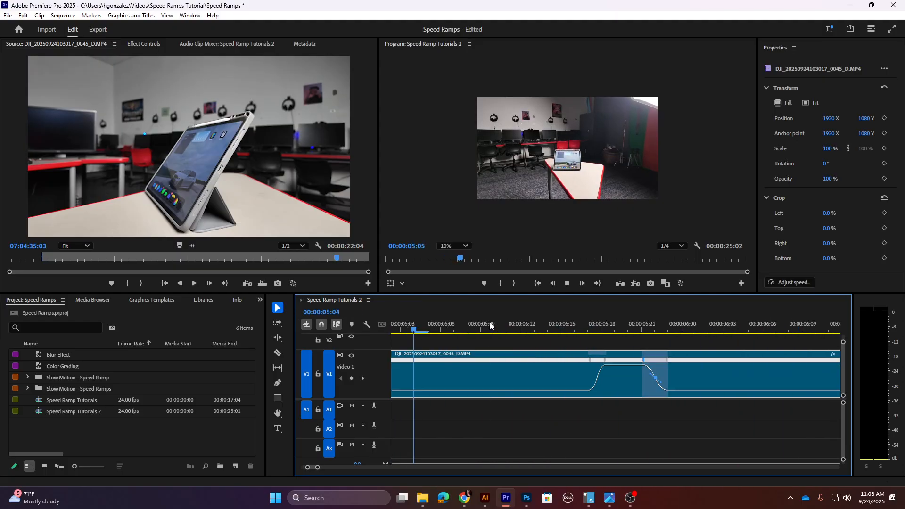
{"action": "key", "text": "space"}
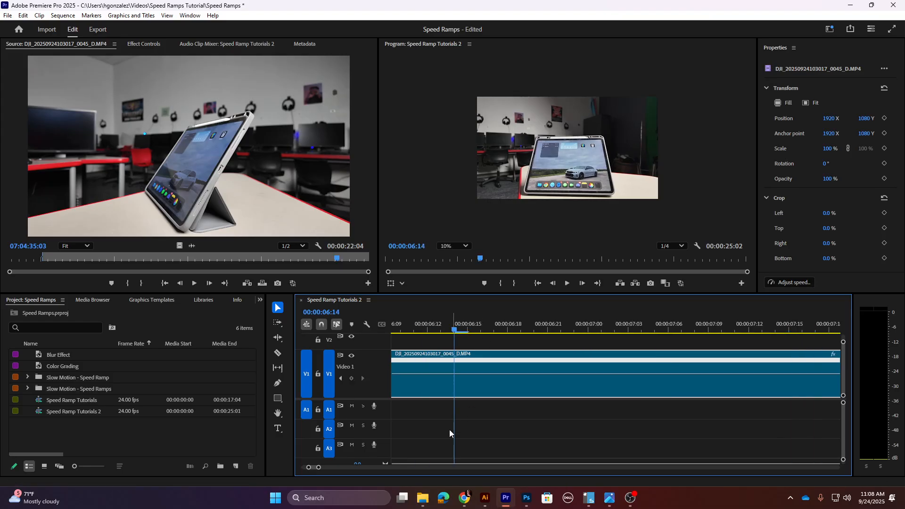
- Move the V1 clip to the start of the sequence and play the ramp through to 00:00:04:15
{"action": "left_click_drag", "start_coordinate": [319, 468], "coordinate": [355, 471]}
{"action": "left_click_drag", "start_coordinate": [588, 393], "coordinate": [492, 378]}
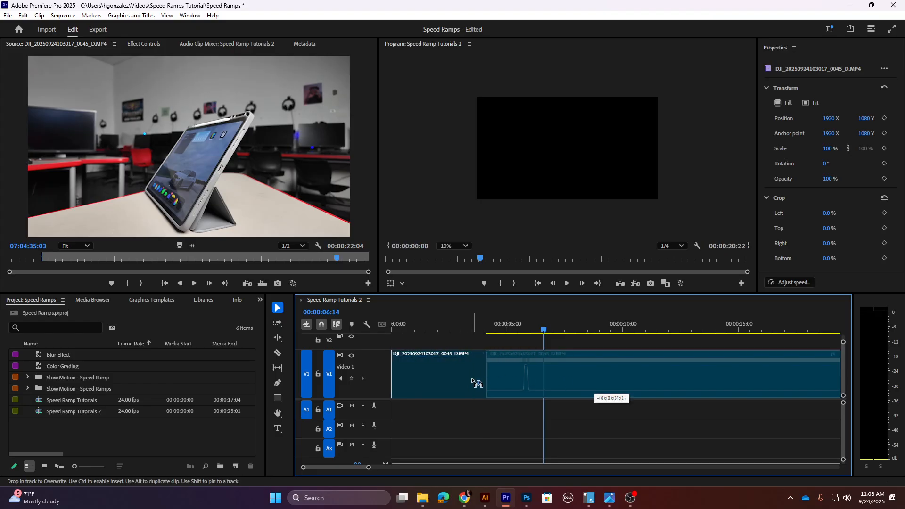
{"action": "left_click", "coordinate": [427, 330]}
{"action": "key", "text": "space"}
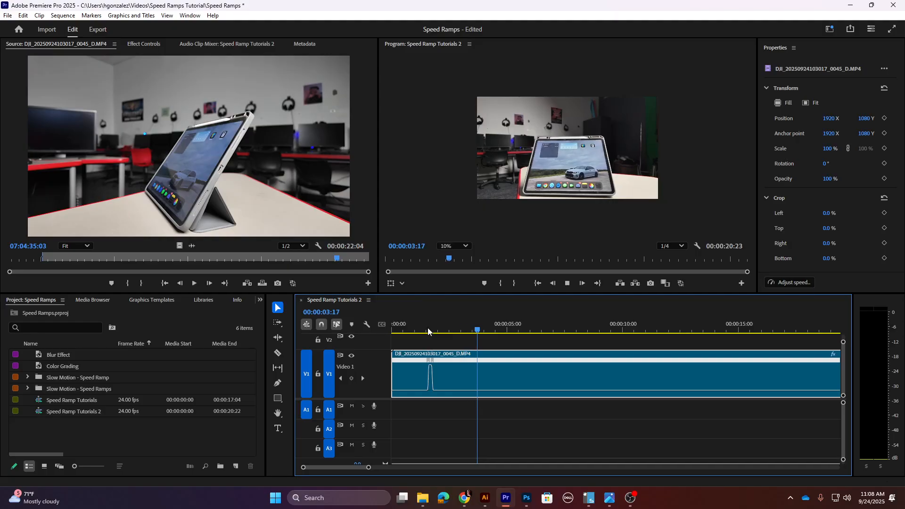
{"action": "key", "text": "space"}
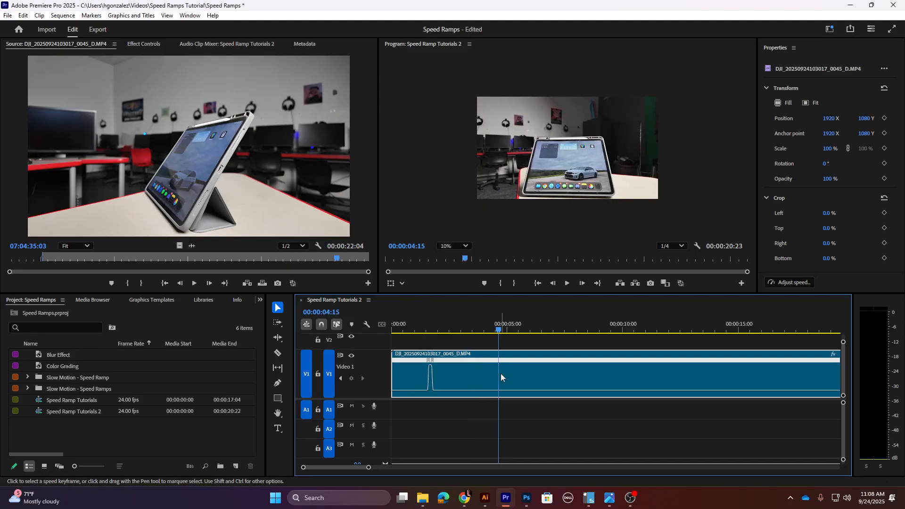
- Add speed keyframes to the V1 clip at 00:00:04:15 and 00:00:15:05 and sharply speed up the section between them
{"action": "left_click", "coordinate": [352, 379]}
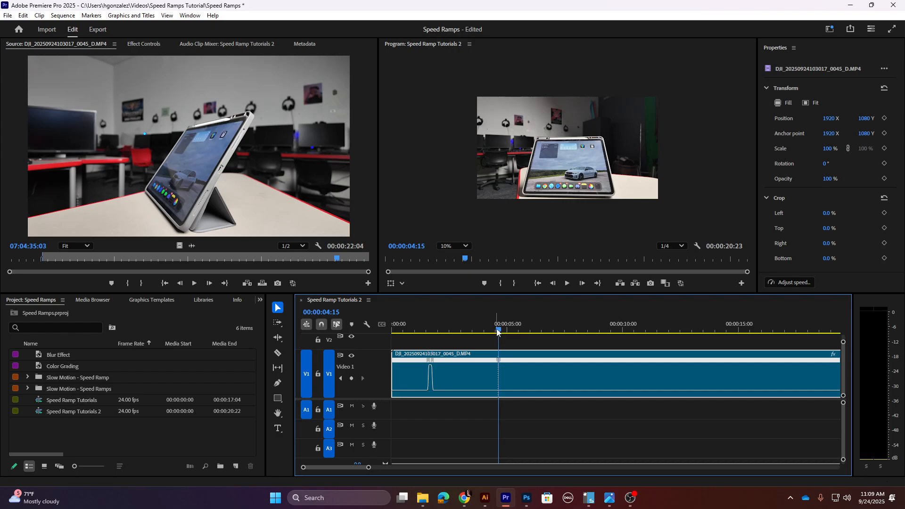
{"action": "left_click_drag", "start_coordinate": [499, 330], "coordinate": [742, 339]}
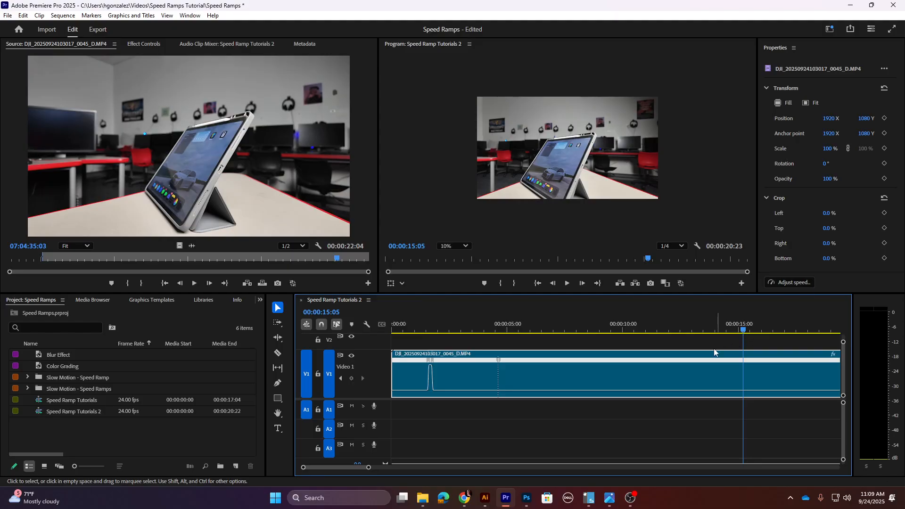
{"action": "left_click", "coordinate": [351, 379]}
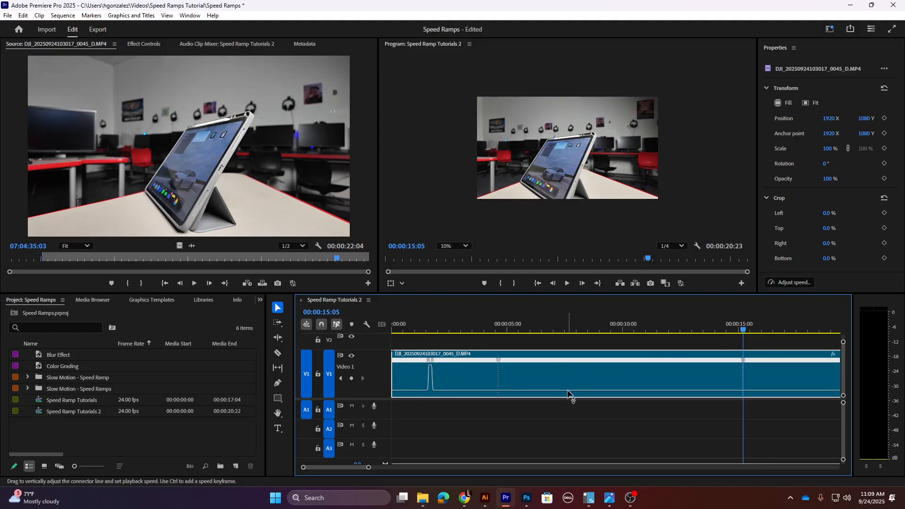
{"action": "left_click_drag", "start_coordinate": [570, 390], "coordinate": [543, 109]}
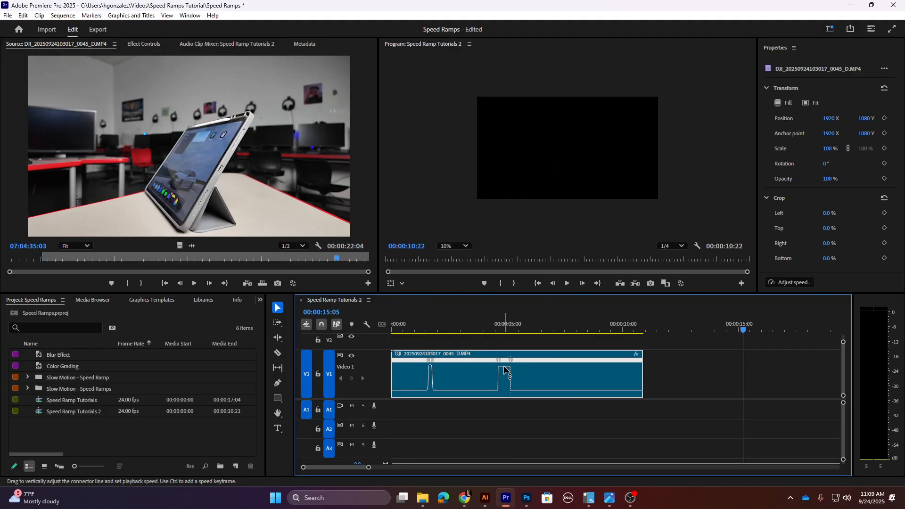
{"action": "left_click_drag", "start_coordinate": [504, 368], "coordinate": [505, 370]}
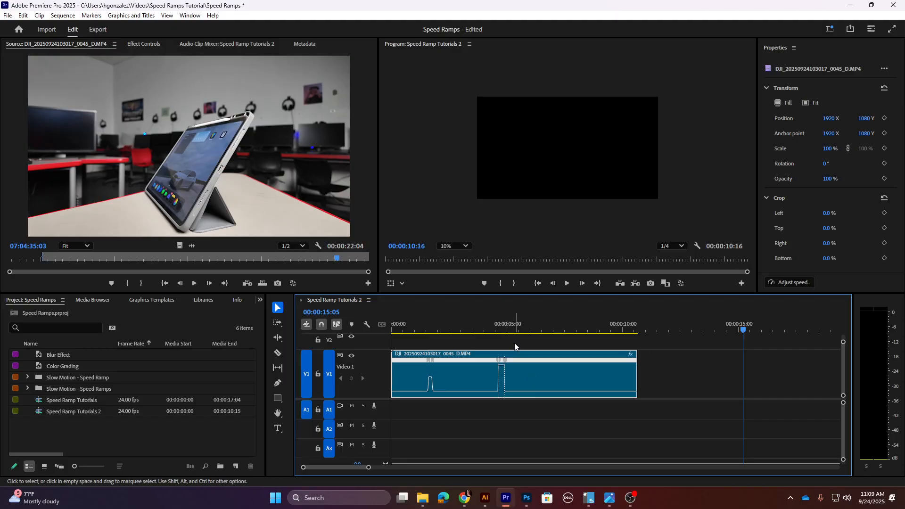
- Split both keyframes of the second speed ramp around 00:00:04:17 into gradual transitions and ease them into smooth curves
{"action": "left_click", "coordinate": [503, 330]}
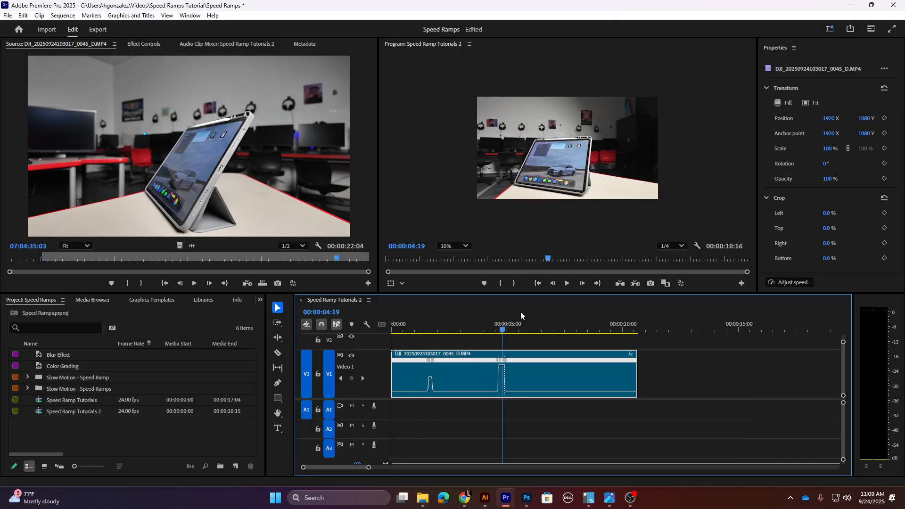
{"action": "left_click_drag", "start_coordinate": [505, 330], "coordinate": [500, 330]}
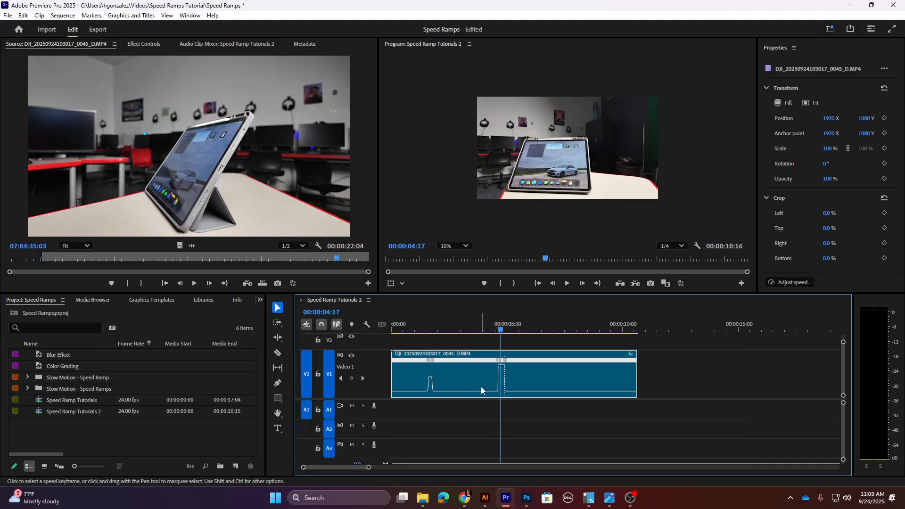
{"action": "left_click_drag", "start_coordinate": [368, 470], "coordinate": [330, 471]}
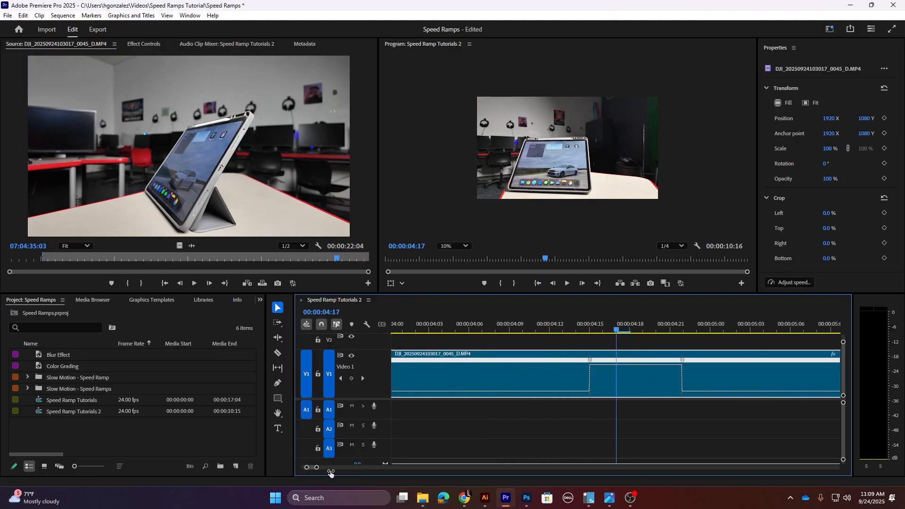
{"action": "left_click_drag", "start_coordinate": [593, 363], "coordinate": [612, 365]}
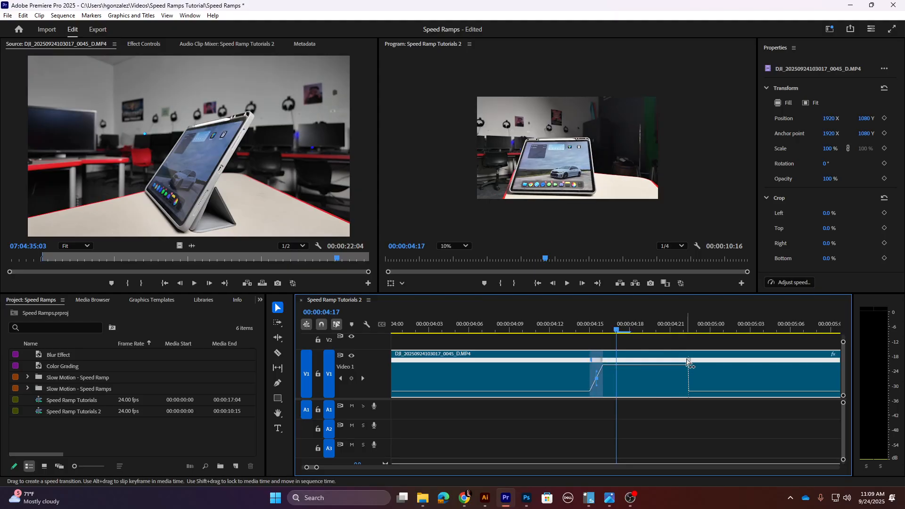
{"action": "left_click_drag", "start_coordinate": [689, 361], "coordinate": [676, 361]}
{"action": "left_click_drag", "start_coordinate": [602, 364], "coordinate": [605, 368]}
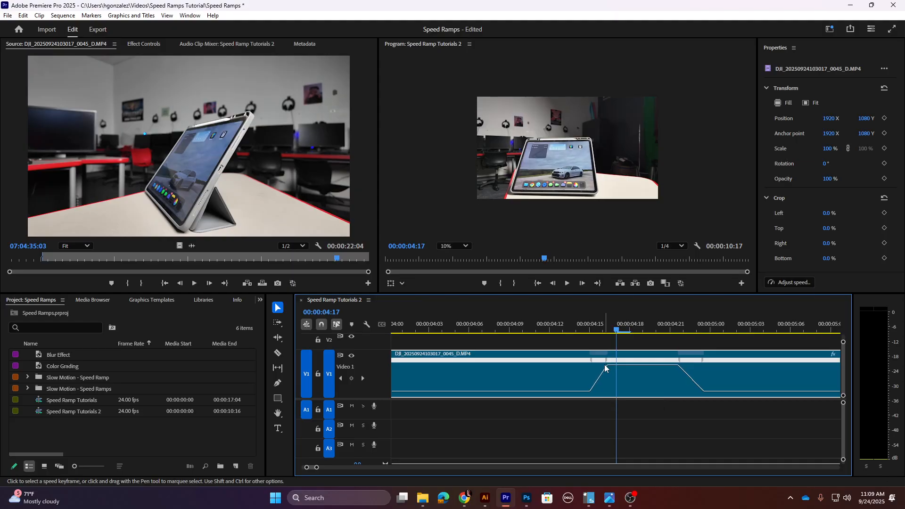
{"action": "left_click", "coordinate": [598, 373]}
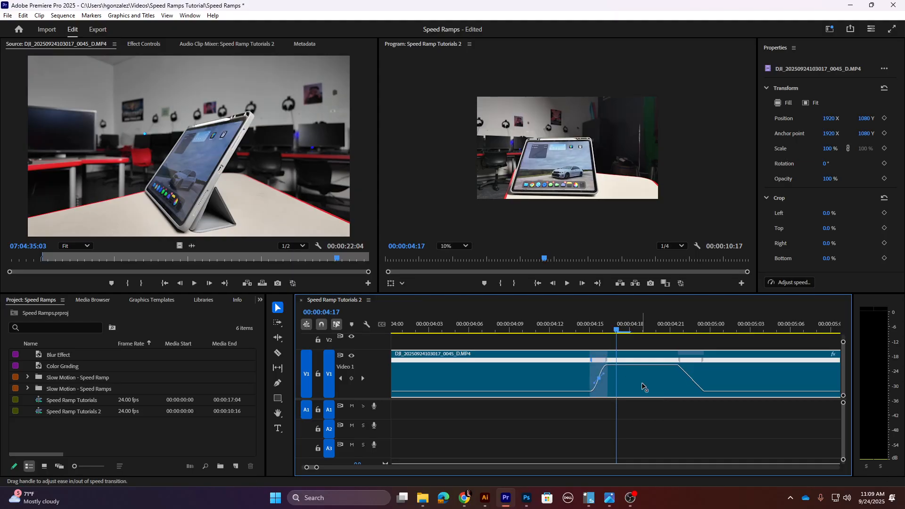
{"action": "left_click", "coordinate": [689, 373]}
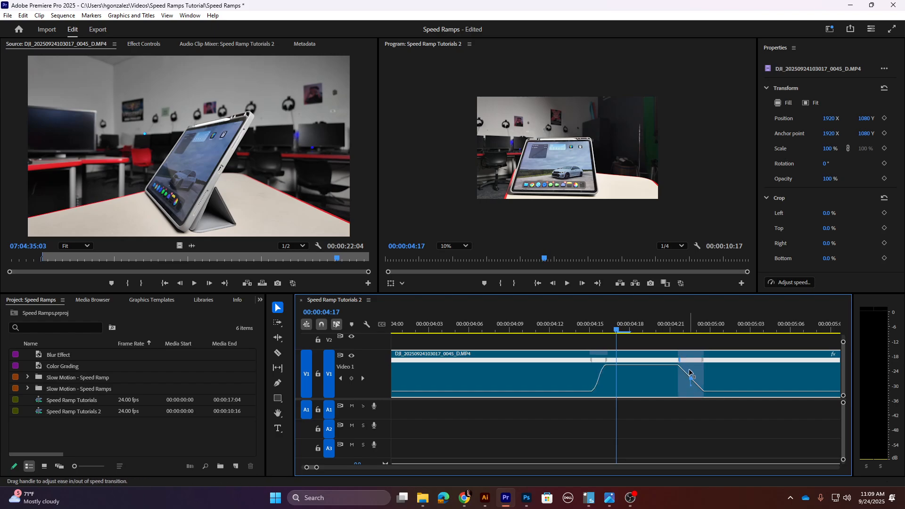
- Play the sequence from about 00:00:03:18 to 00:00:06:06 to review the second speed ramp
{"action": "left_click", "coordinate": [509, 325]}
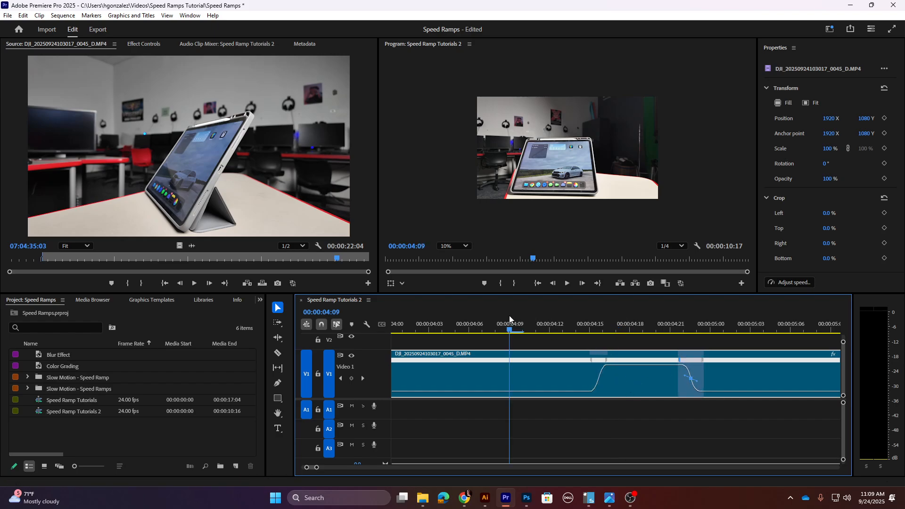
{"action": "key", "text": "j"}
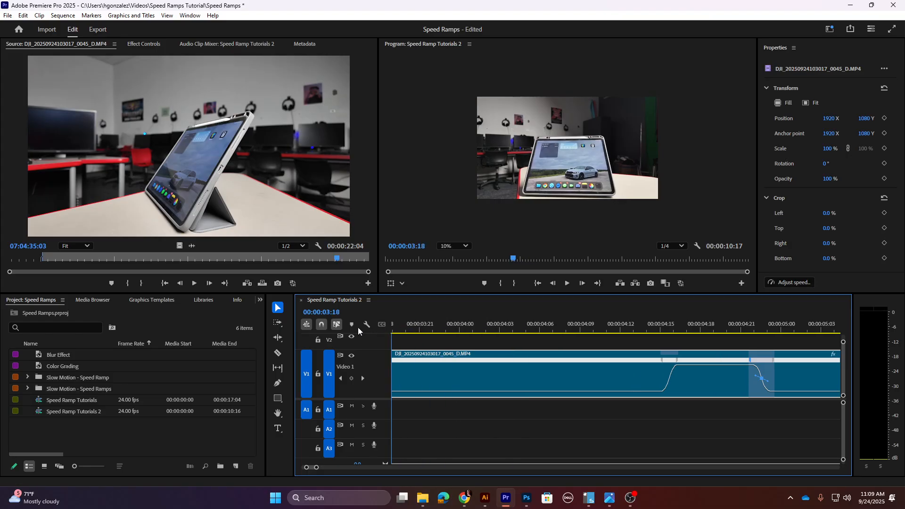
{"action": "key", "text": "l"}
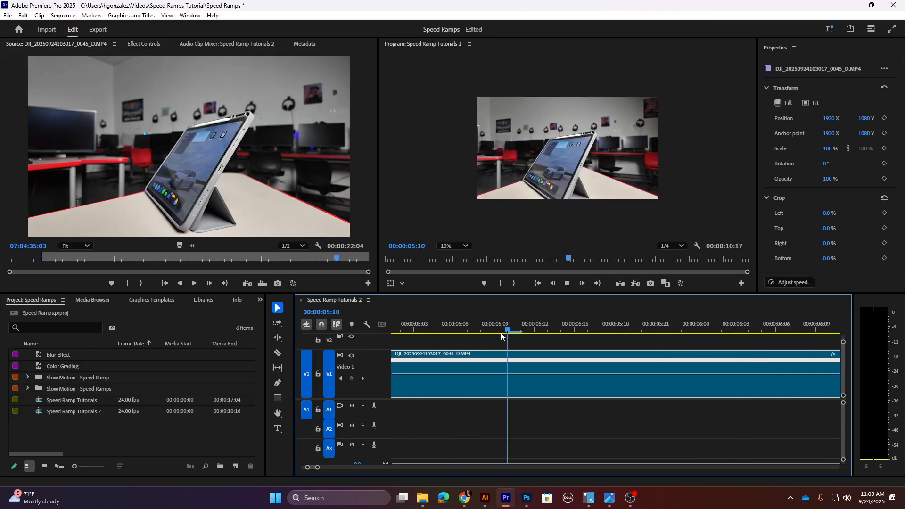
{"action": "key", "text": "k"}
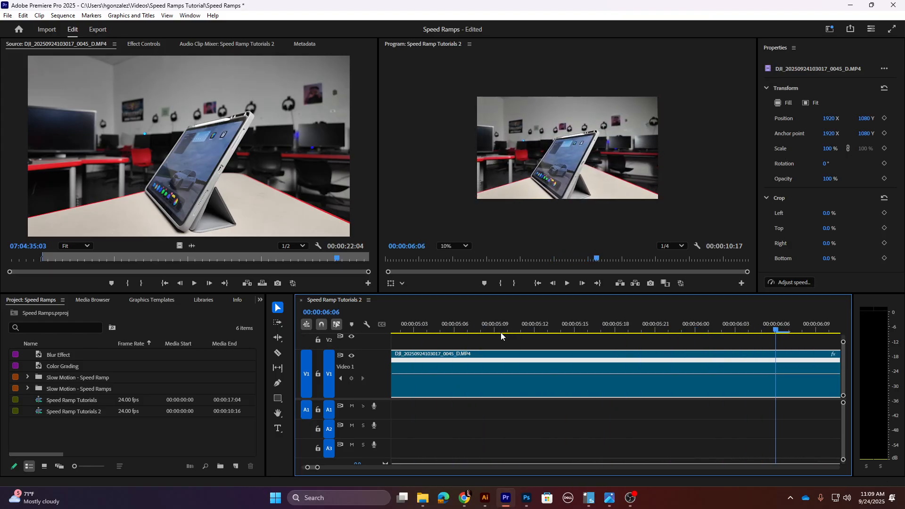
- Trim the end of the V1 clip back to 00:00:06:16
{"action": "left_click", "coordinate": [321, 467]}
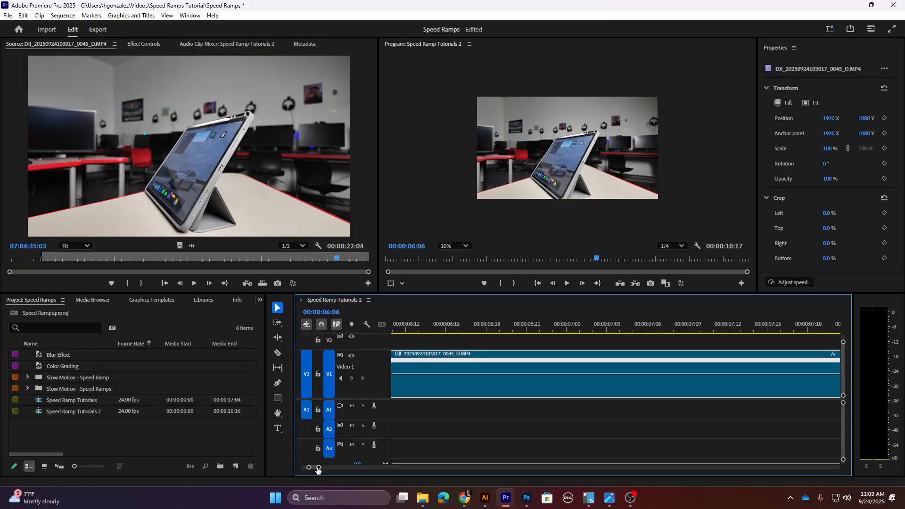
{"action": "left_click_drag", "start_coordinate": [319, 470], "coordinate": [384, 468]}
{"action": "mouse_move", "coordinate": [494, 326]}
{"action": "left_mouse_down"}
{"action": "mouse_move", "coordinate": [466, 327]}
{"action": "mouse_move", "coordinate": [497, 326]}
{"action": "left_mouse_up"}
{"action": "left_click_drag", "start_coordinate": [556, 374], "coordinate": [493, 377]}
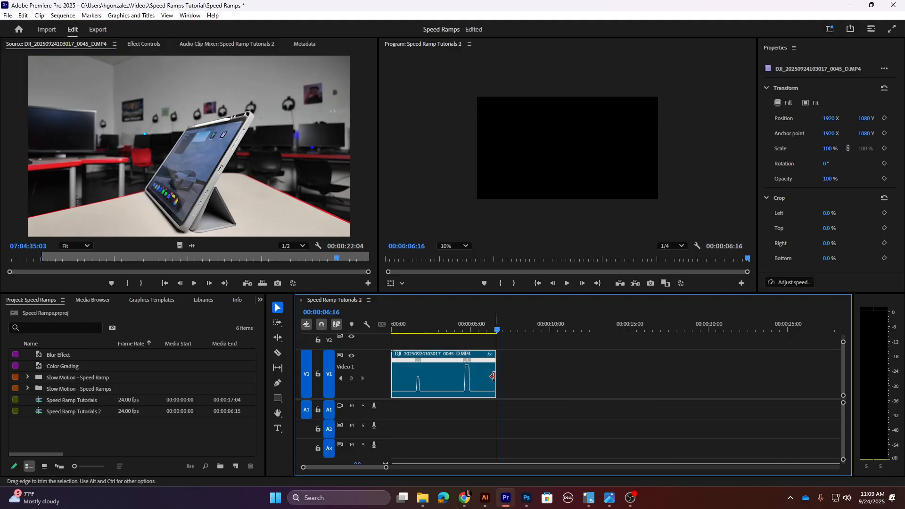
- Preview the clips in the Slow Motion - Speed Ramps 2 bin to choose the next shots for the sequence
{"action": "left_click", "coordinate": [28, 389]}
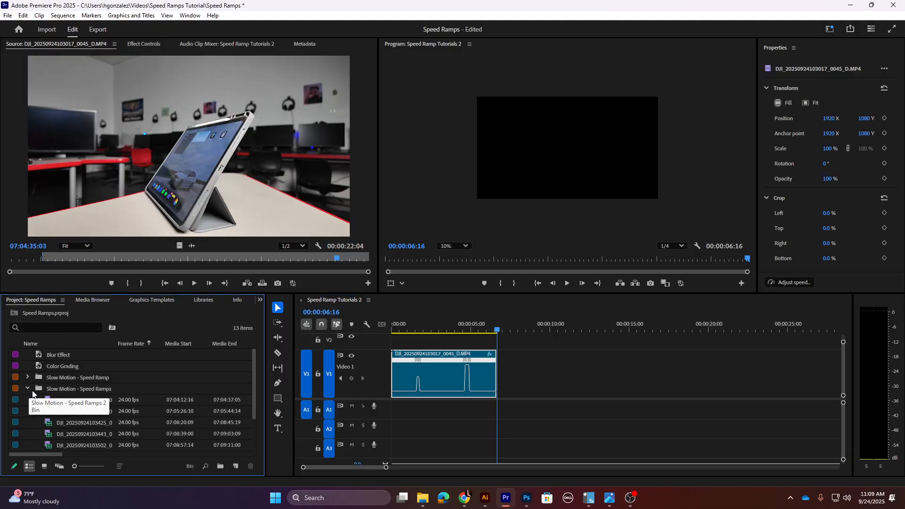
{"action": "double_click", "coordinate": [102, 411]}
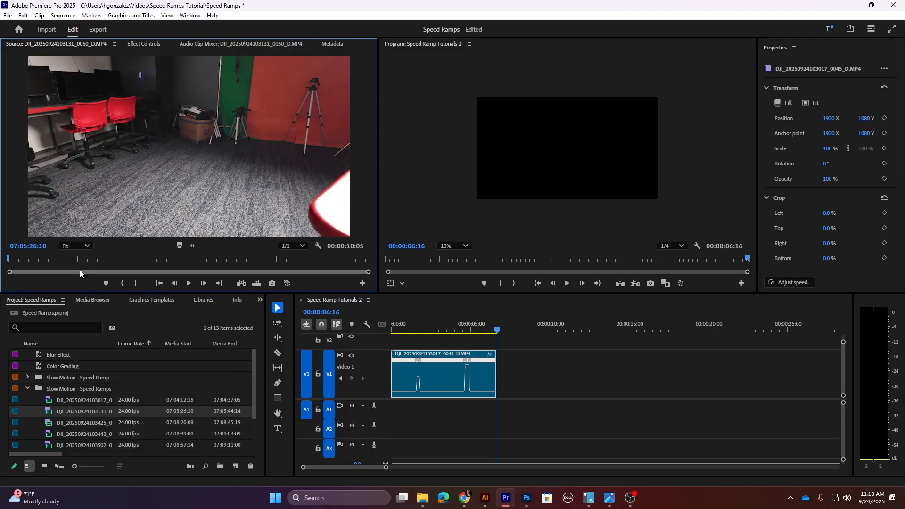
{"action": "left_click_drag", "start_coordinate": [66, 260], "coordinate": [207, 257]}
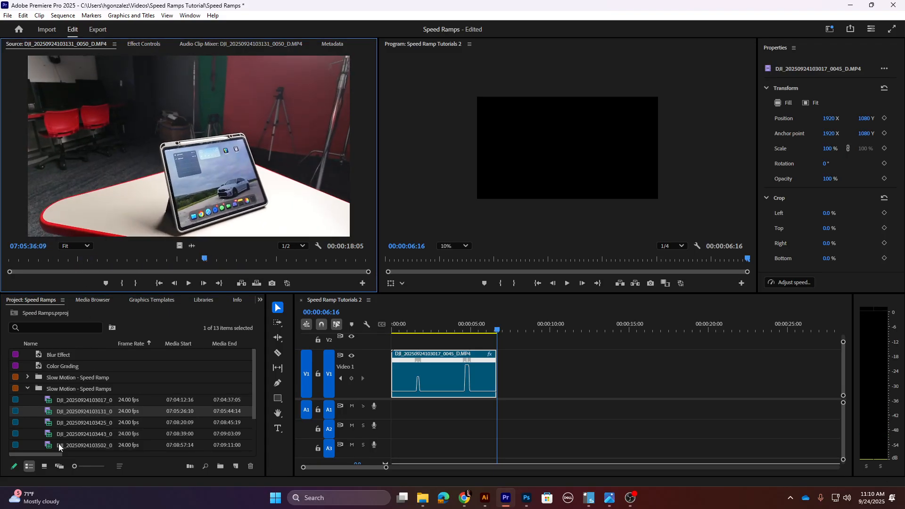
{"action": "double_click", "coordinate": [64, 423]}
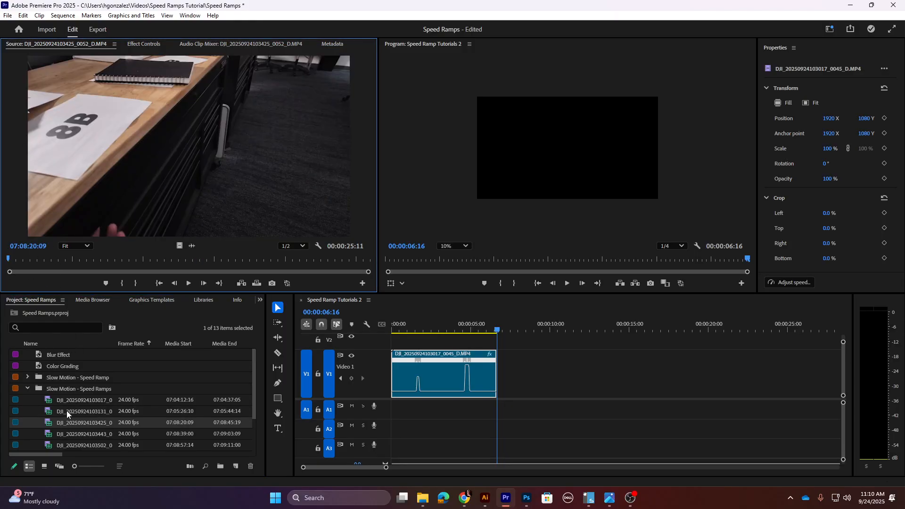
{"action": "double_click", "coordinate": [61, 432]}
{"action": "scroll", "coordinate": [81, 423], "scroll_direction": "down", "scroll_amount": 2}
{"action": "scroll", "coordinate": [81, 423], "scroll_direction": "right", "scroll_amount": 1}
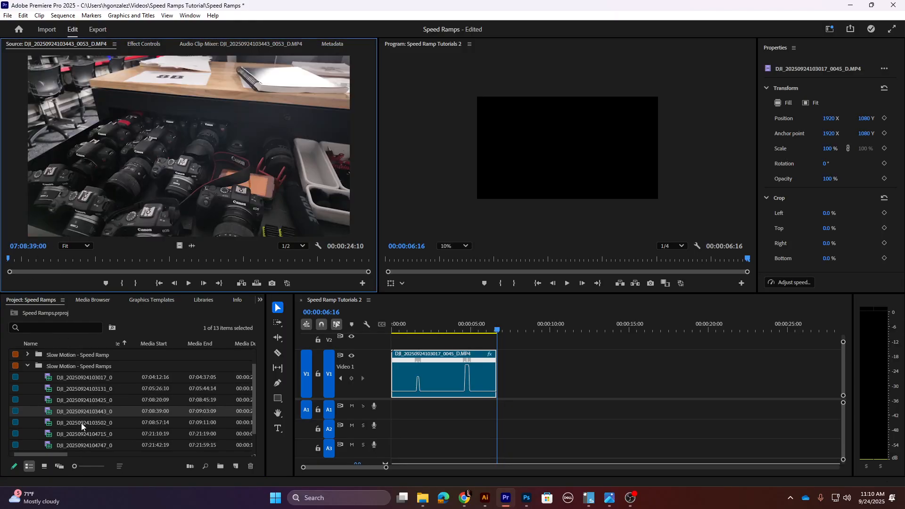
{"action": "double_click", "coordinate": [80, 421]}
{"action": "double_click", "coordinate": [58, 433]}
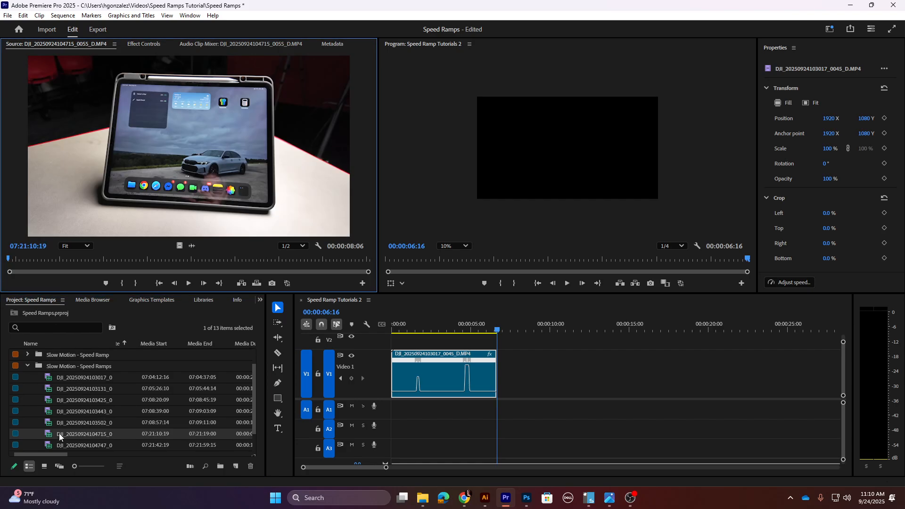
{"action": "left_click", "coordinate": [18, 259]}
{"action": "mouse_move", "coordinate": [17, 258]}
{"action": "left_mouse_down"}
{"action": "mouse_move", "coordinate": [237, 255]}
{"action": "mouse_move", "coordinate": [1, 258]}
{"action": "left_mouse_up"}
{"action": "left_click_drag", "start_coordinate": [490, 327], "coordinate": [502, 335]}
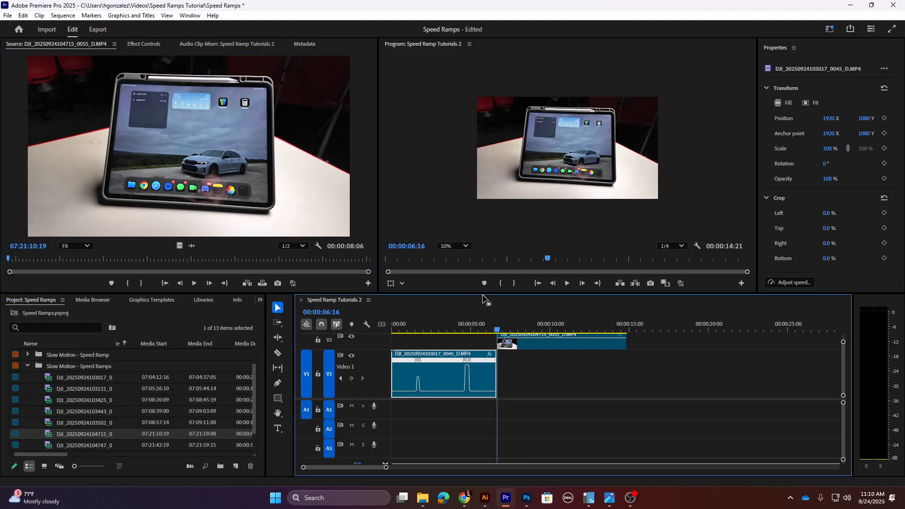
{"action": "left_click_drag", "start_coordinate": [484, 293], "coordinate": [485, 236]}
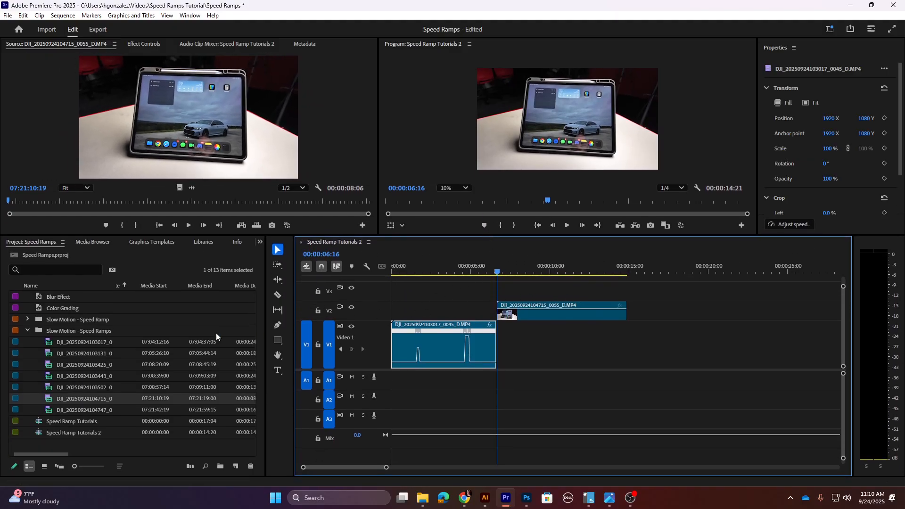
{"action": "double_click", "coordinate": [38, 410]}
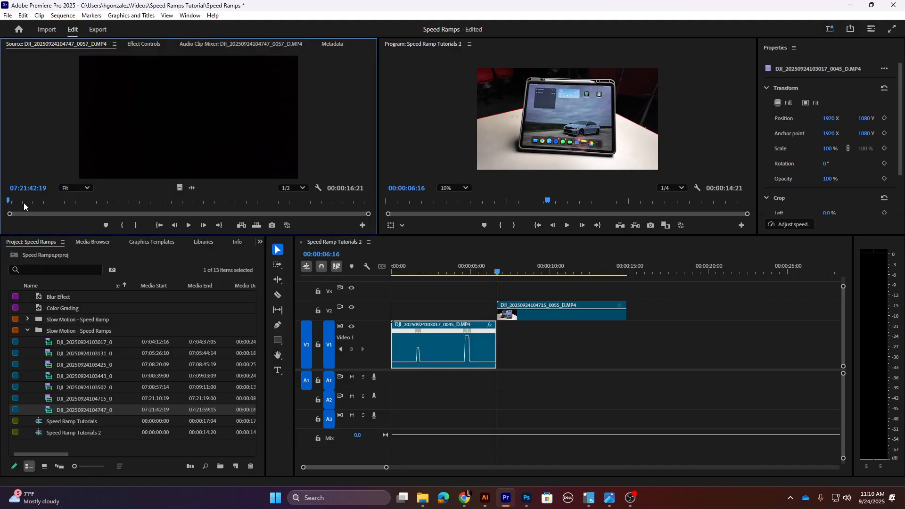
{"action": "left_click_drag", "start_coordinate": [24, 203], "coordinate": [502, 351]}
- Show the Time Remapping speed keyframes on the new V1 clip and on the V2 clip above it
{"action": "right_click", "coordinate": [549, 352]}
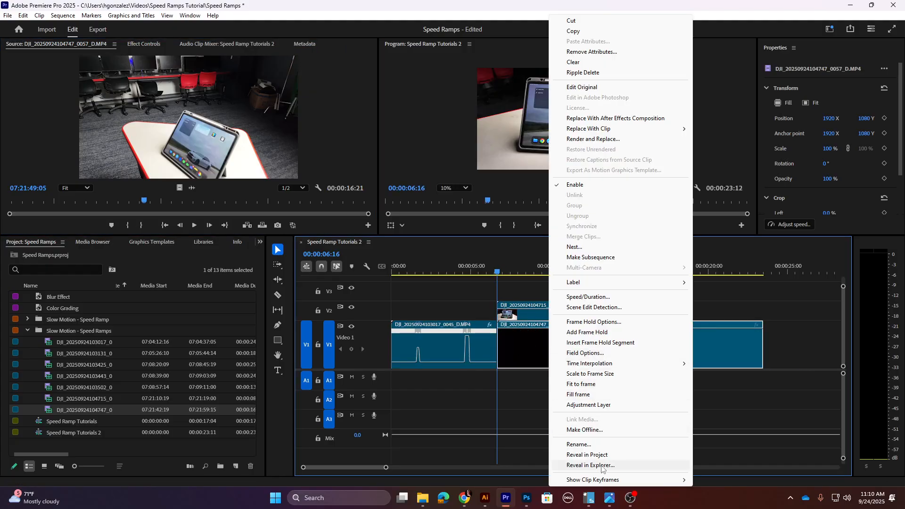
{"action": "mouse_move", "coordinate": [609, 480]}
{"action": "mouse_move", "coordinate": [735, 465]}
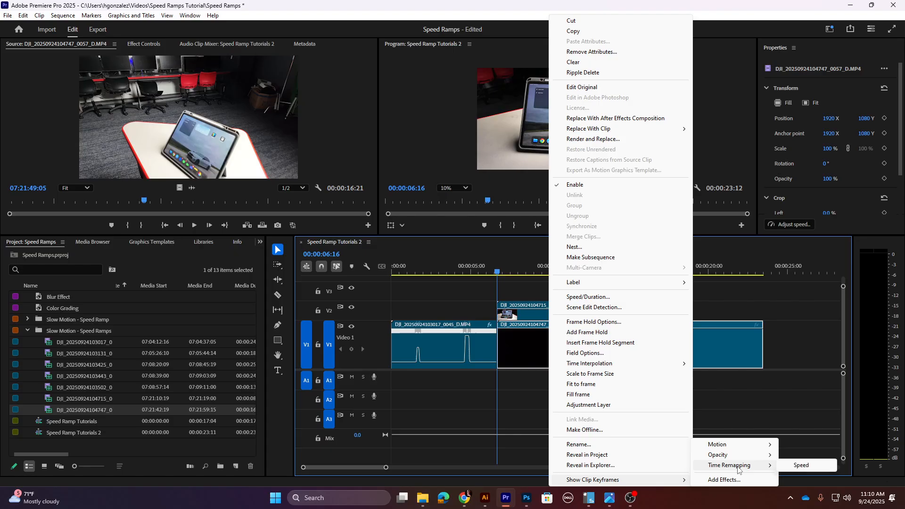
{"action": "left_click", "coordinate": [799, 468]}
{"action": "left_click", "coordinate": [571, 313]}
{"action": "right_click", "coordinate": [571, 313]}
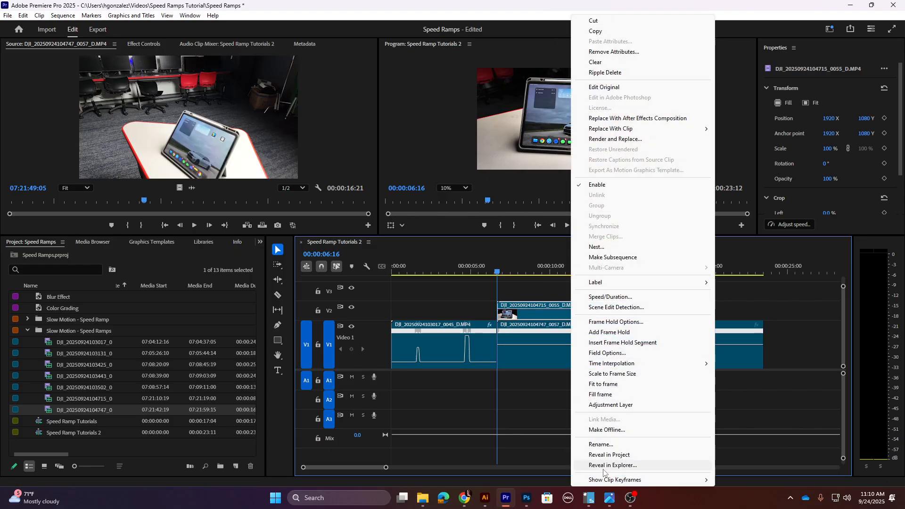
{"action": "mouse_move", "coordinate": [608, 479]}
{"action": "mouse_move", "coordinate": [736, 465]}
{"action": "left_click", "coordinate": [818, 466]}
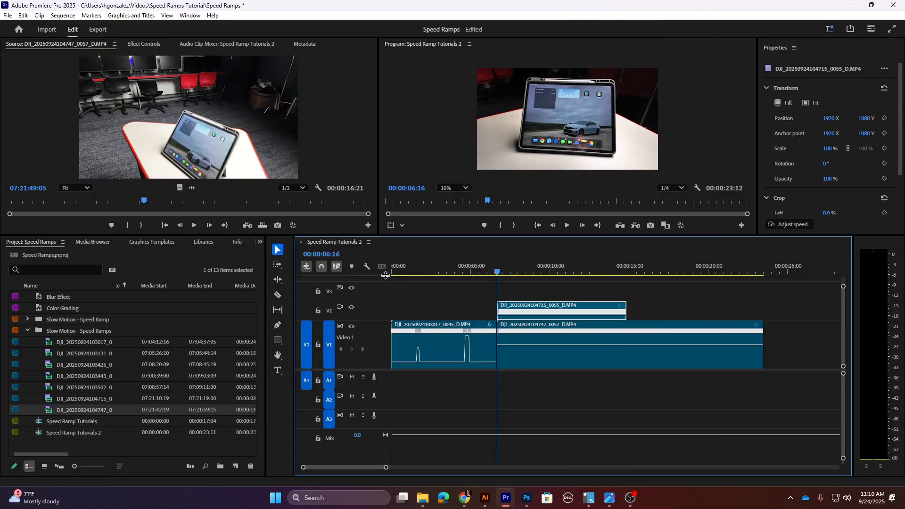
- Enlarge the V2 track and add speed keyframes to its clip at 00:00:08:16 and 00:00:12:00
{"action": "left_click_drag", "start_coordinate": [386, 302], "coordinate": [385, 276]}
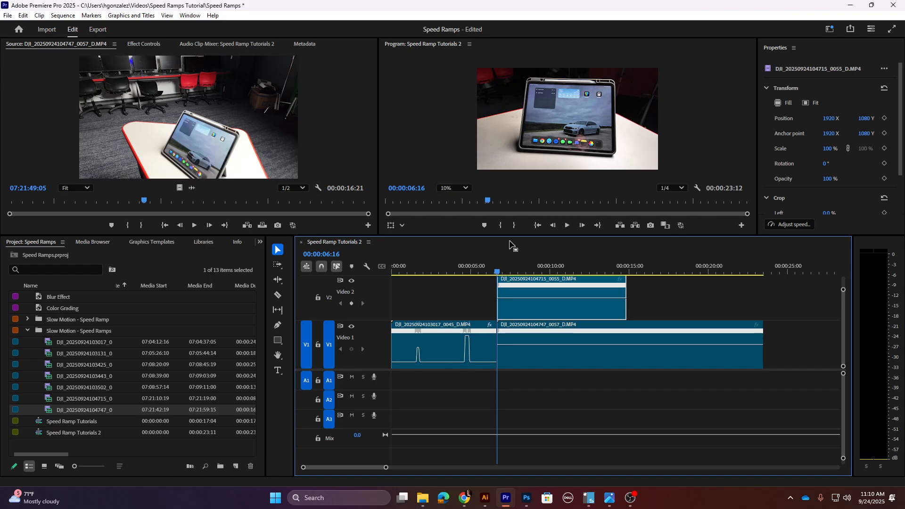
{"action": "left_click_drag", "start_coordinate": [509, 236], "coordinate": [513, 195]}
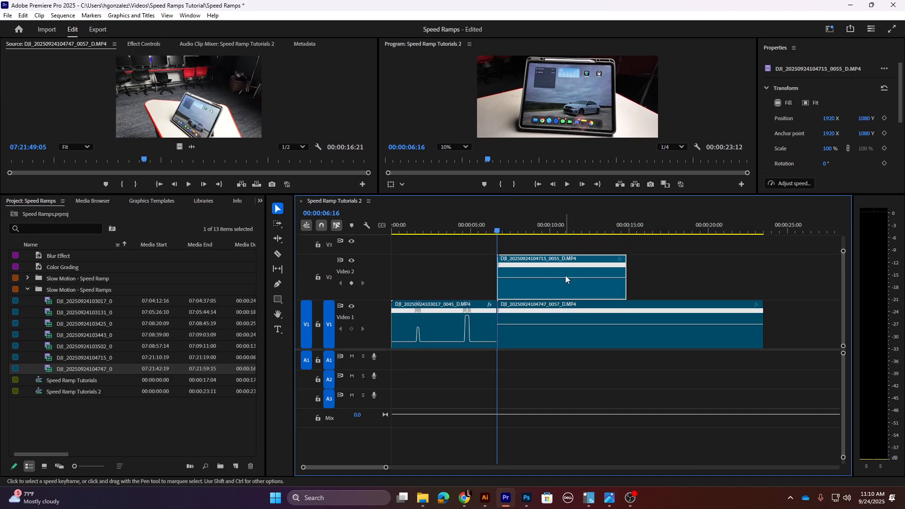
{"action": "left_click_drag", "start_coordinate": [385, 467], "coordinate": [361, 468]}
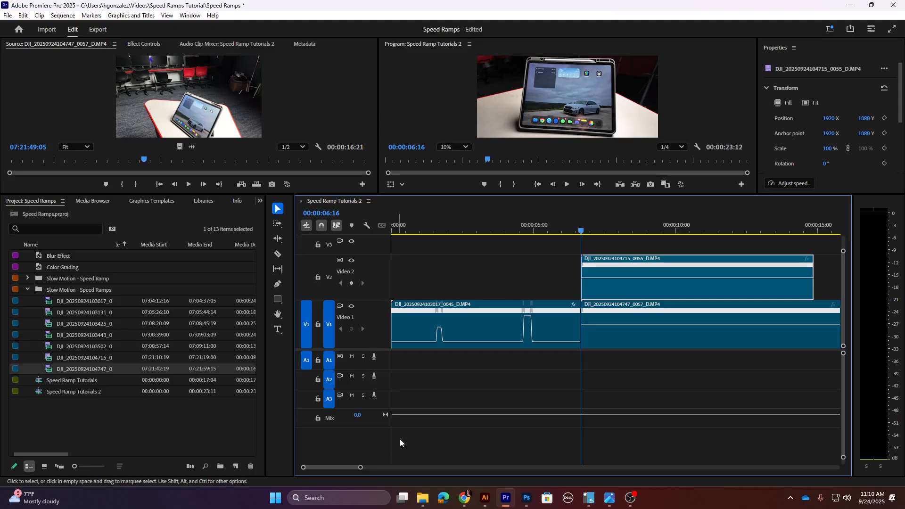
{"action": "left_click_drag", "start_coordinate": [582, 231], "coordinate": [639, 234]}
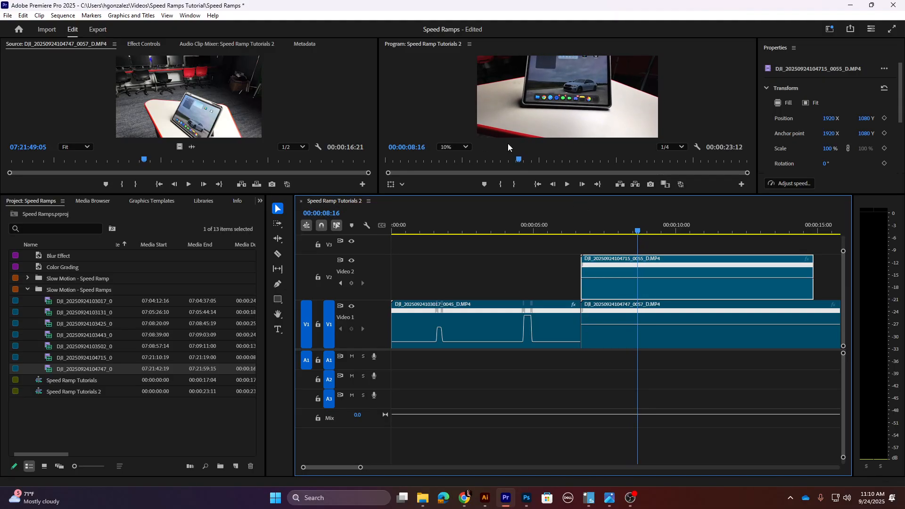
{"action": "left_click", "coordinate": [351, 283]}
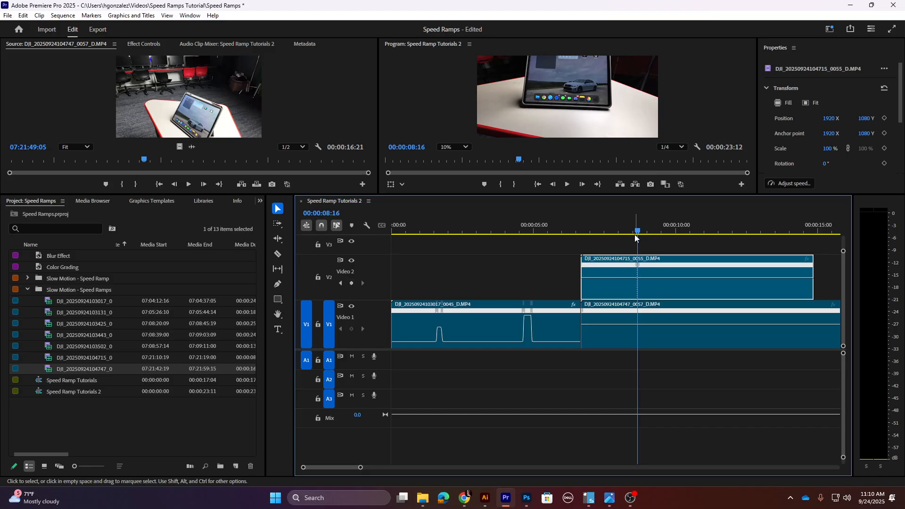
{"action": "left_click_drag", "start_coordinate": [635, 238], "coordinate": [733, 230]}
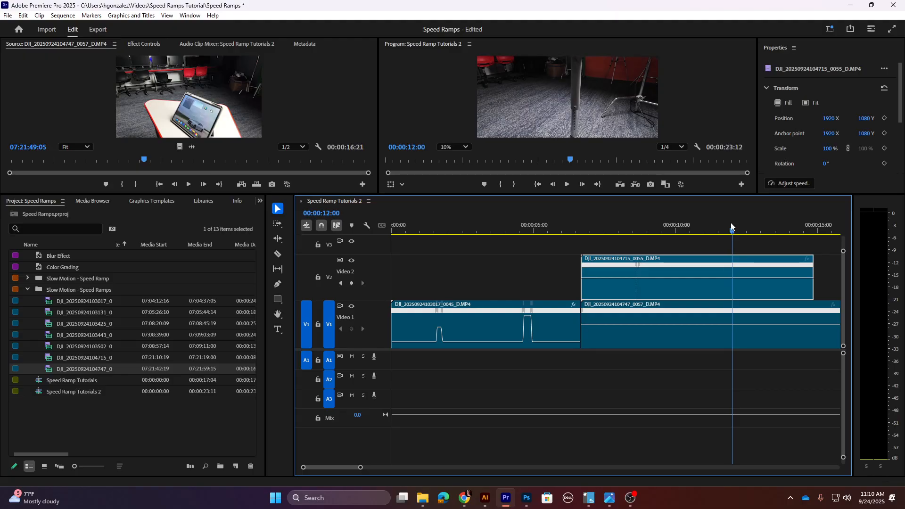
{"action": "left_click", "coordinate": [351, 283]}
- Sharply speed up the section between the V2 clip's two speed keyframes and play it back
{"action": "left_click_drag", "start_coordinate": [703, 278], "coordinate": [654, 262]}
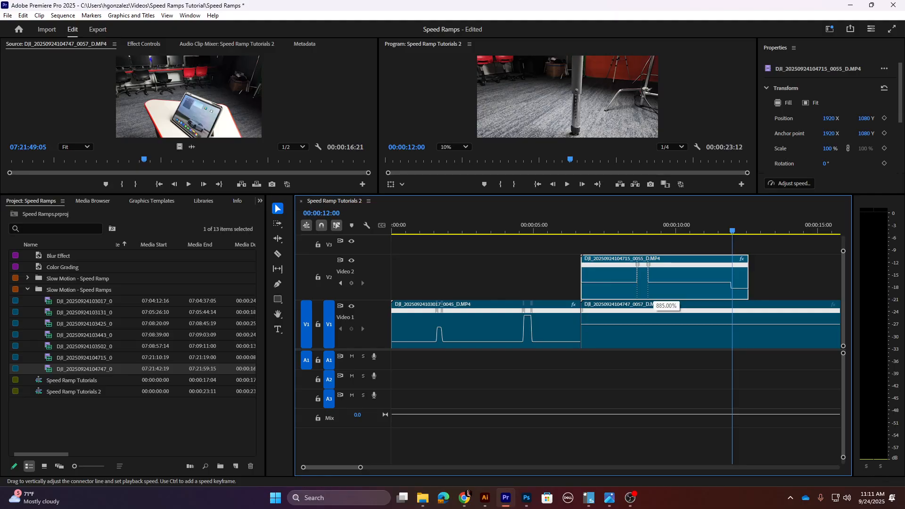
{"action": "left_click_drag", "start_coordinate": [655, 2], "coordinate": [655, 1]}
{"action": "left_click", "coordinate": [630, 229]}
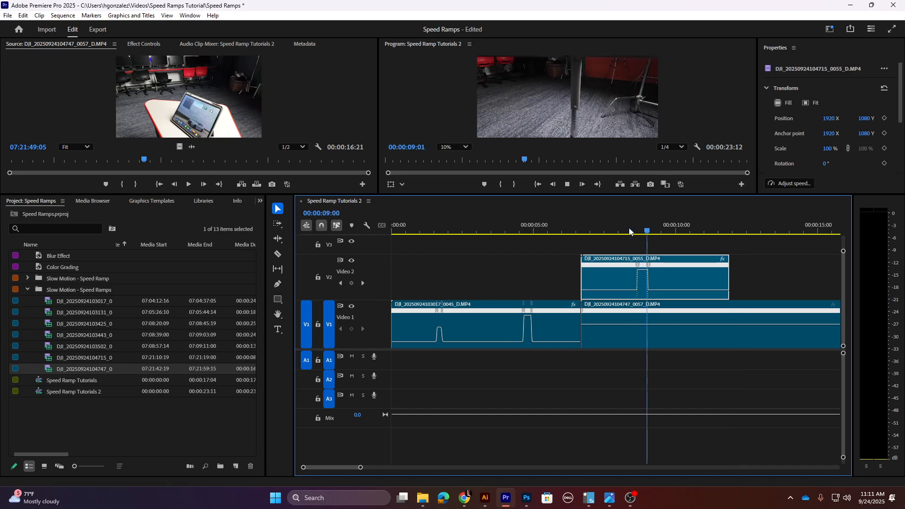
{"action": "key", "text": "space"}
- Split both speed keyframes of the V2 clip into short gradual transitions and ease them into smooth curves
{"action": "left_click_drag", "start_coordinate": [362, 468], "coordinate": [342, 471]}
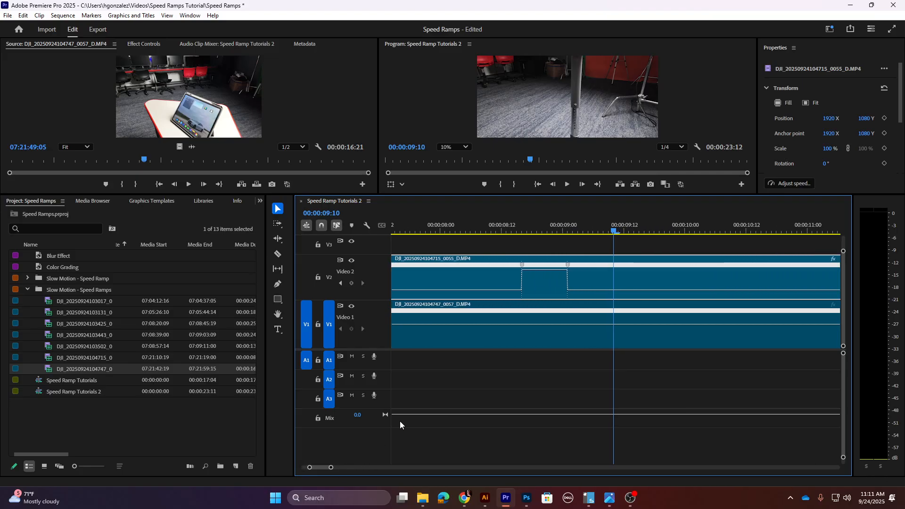
{"action": "double_click", "coordinate": [523, 266]}
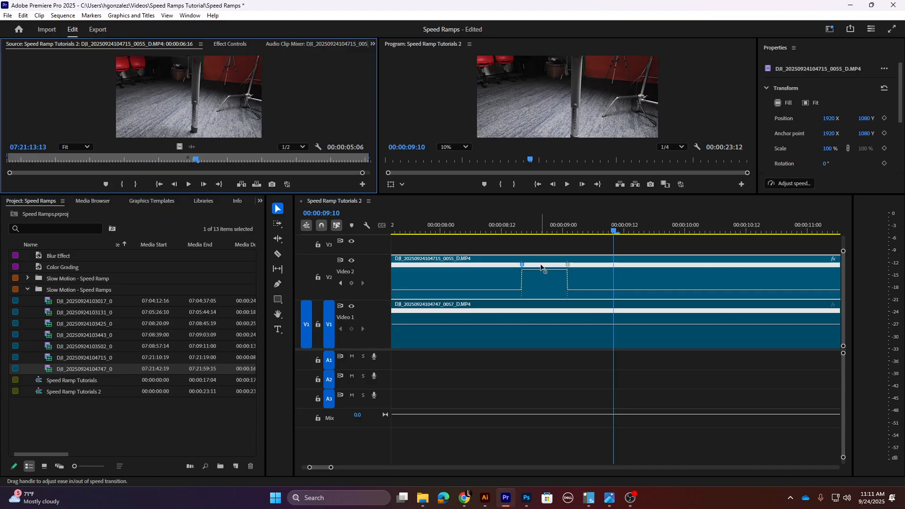
{"action": "mouse_move", "coordinate": [523, 267]}
{"action": "left_mouse_down"}
{"action": "mouse_move", "coordinate": [568, 267]}
{"action": "mouse_move", "coordinate": [529, 267]}
{"action": "left_mouse_up"}
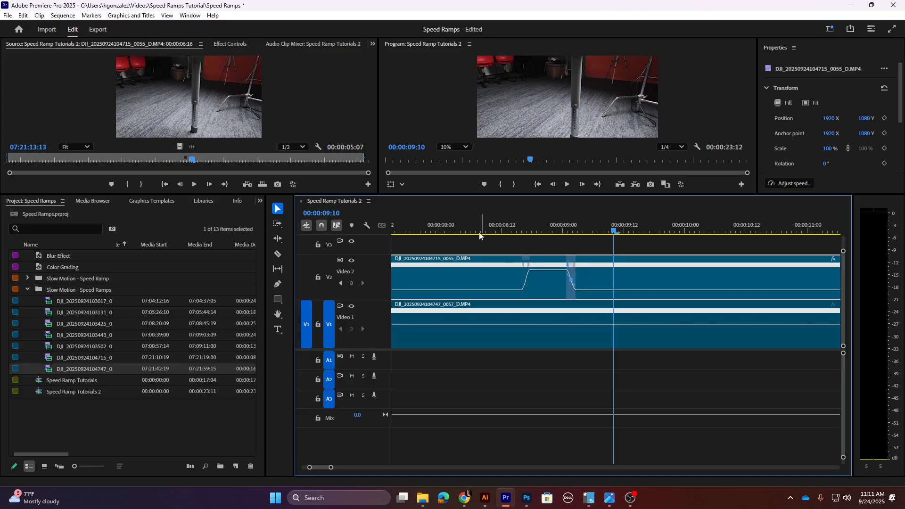
- Review the V2 clip's lead-in to the eased speed ramp from about 00:00:08:04 to 00:00:08:15
{"action": "left_click", "coordinate": [464, 232]}
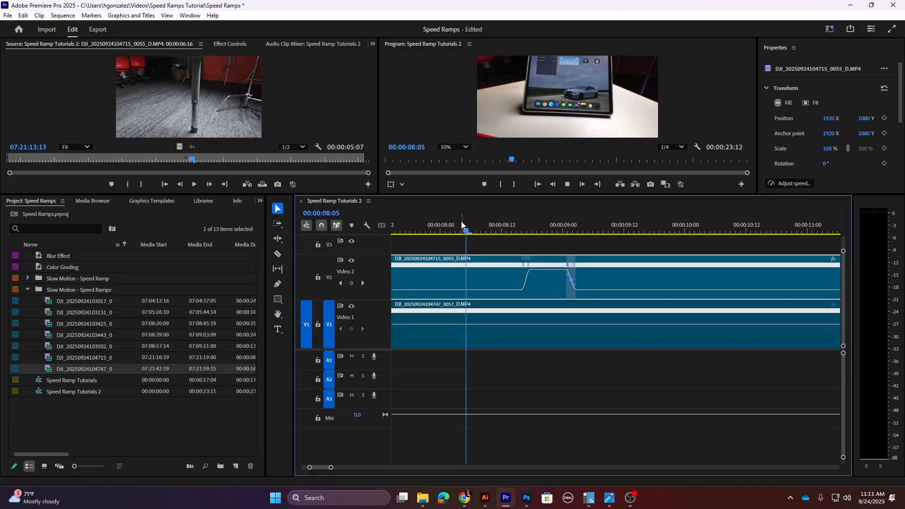
{"action": "key", "text": "space"}
{"action": "left_click_drag", "start_coordinate": [469, 229], "coordinate": [517, 220]}
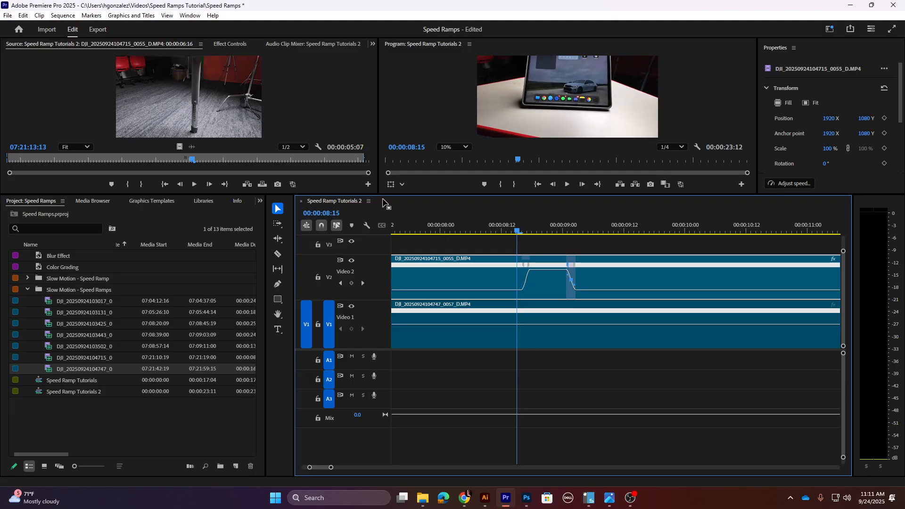
- Add a rectangular opacity mask to the V2 clip with the playhead at 00:00:07:16
{"action": "left_click_drag", "start_coordinate": [387, 195], "coordinate": [395, 299]}
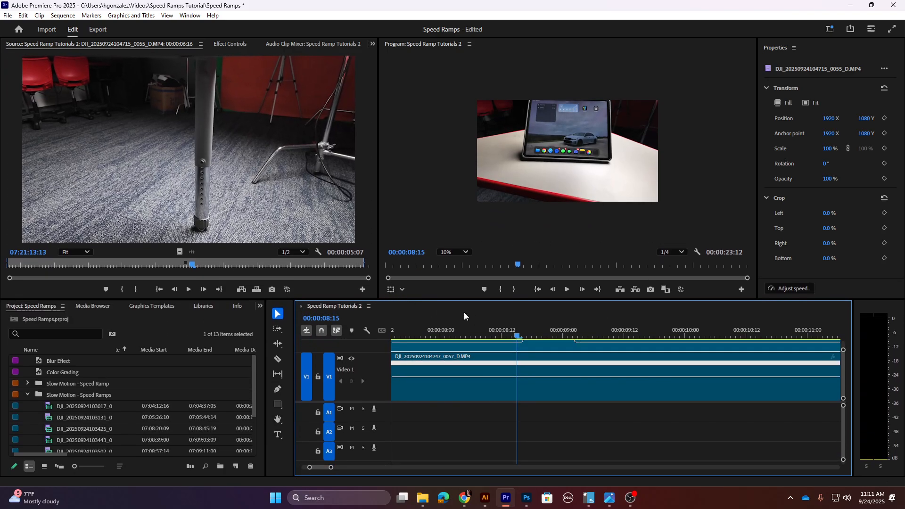
{"action": "left_click_drag", "start_coordinate": [518, 335], "coordinate": [400, 340]}
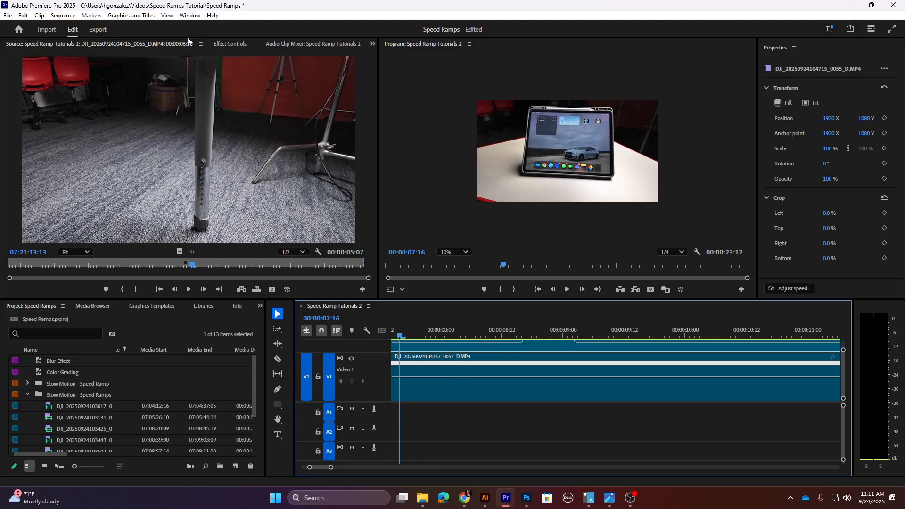
{"action": "left_click", "coordinate": [228, 43]}
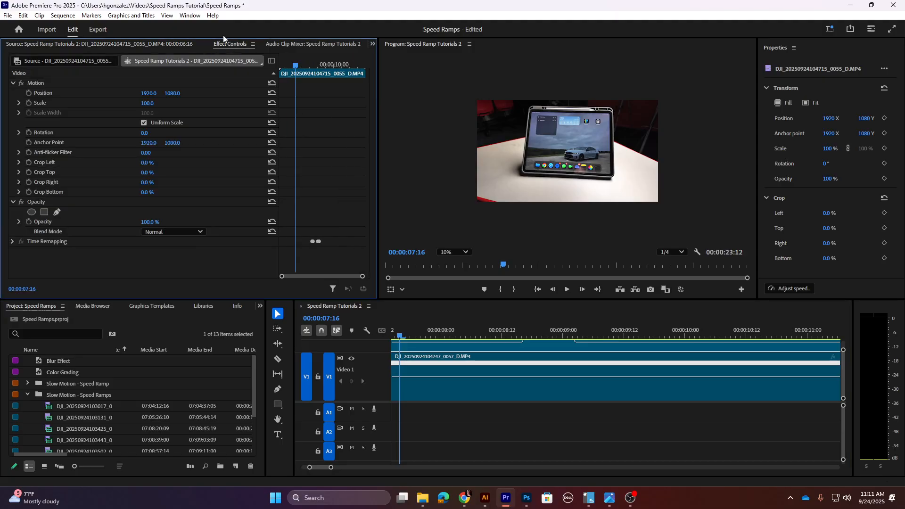
{"action": "left_click", "coordinate": [11, 202]}
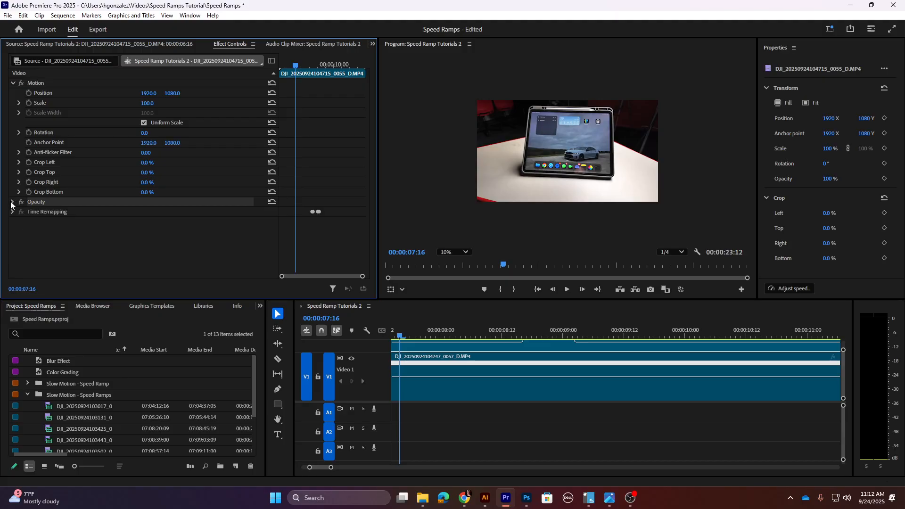
{"action": "left_click", "coordinate": [11, 202]}
{"action": "left_click", "coordinate": [13, 84]}
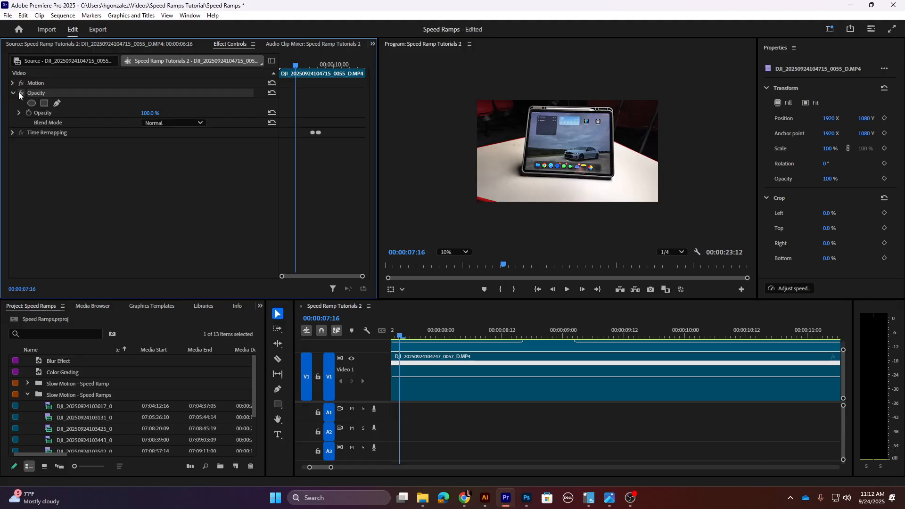
{"action": "left_click", "coordinate": [44, 103]}
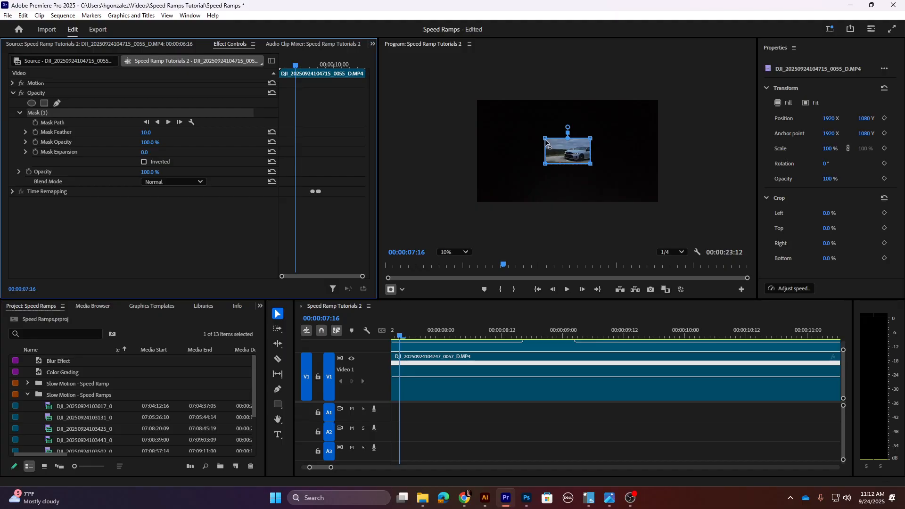
- Reshape the V2 clip's mask outward past the picture's edges, extending one bottom point below the frame to form a five-point outline
{"action": "left_click_drag", "start_coordinate": [545, 141], "coordinate": [465, 97]}
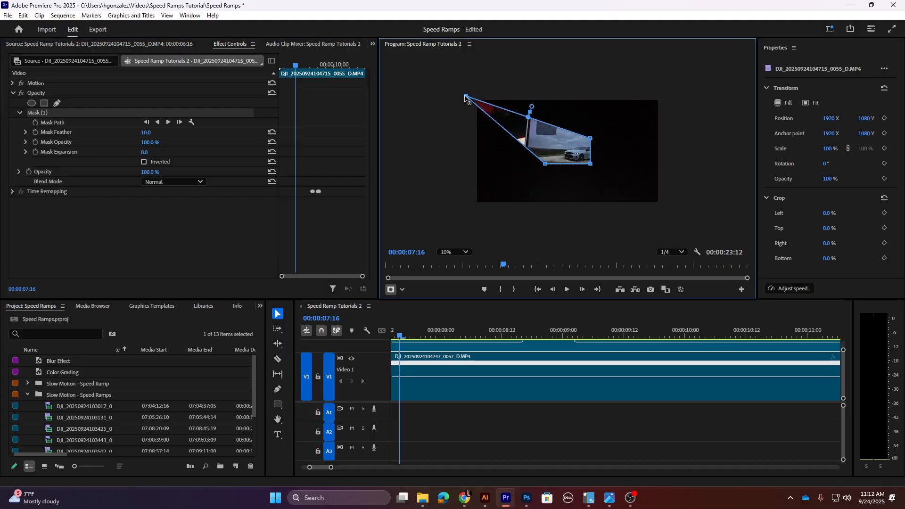
{"action": "left_click_drag", "start_coordinate": [593, 141], "coordinate": [674, 99]}
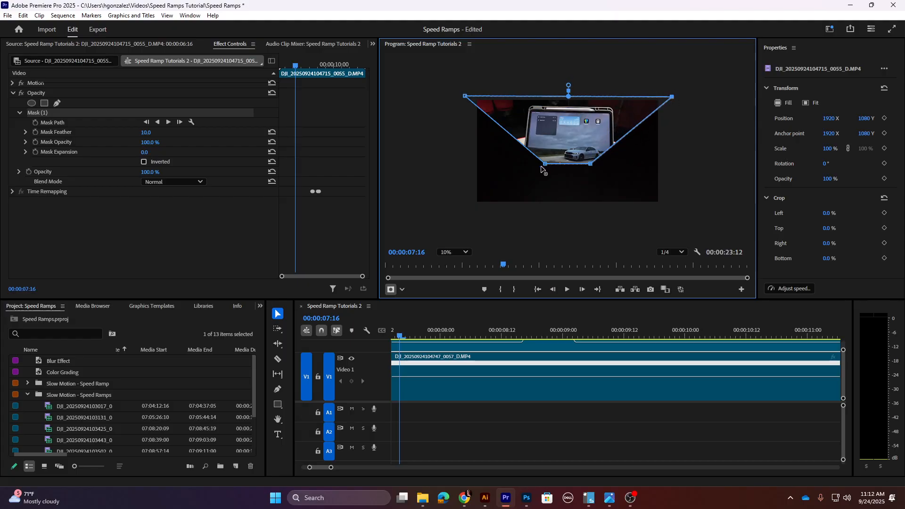
{"action": "left_click_drag", "start_coordinate": [544, 165], "coordinate": [470, 174]}
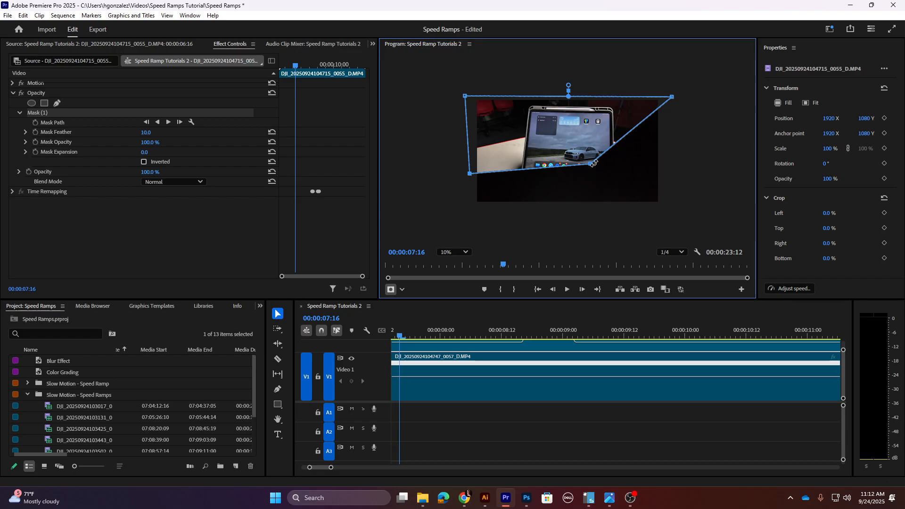
{"action": "left_click_drag", "start_coordinate": [591, 163], "coordinate": [675, 184]}
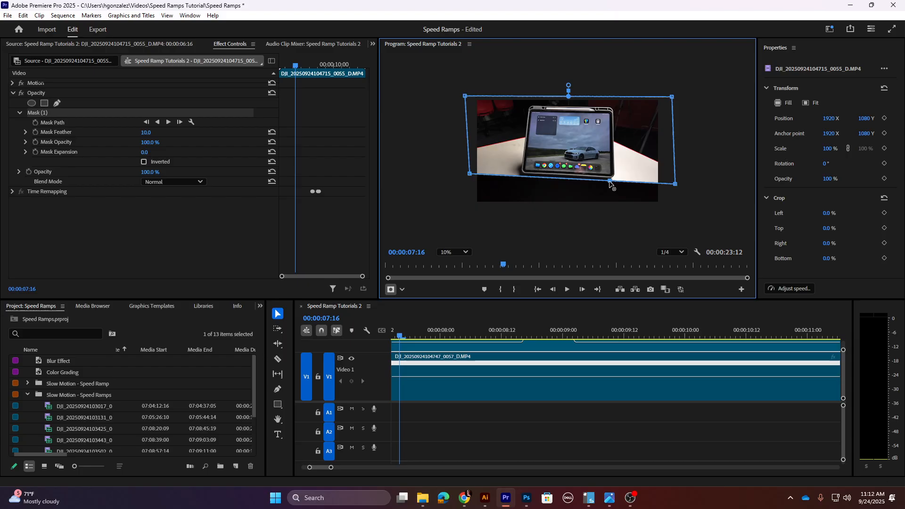
{"action": "left_click_drag", "start_coordinate": [604, 192], "coordinate": [504, 213]}
{"action": "left_click_drag", "start_coordinate": [470, 176], "coordinate": [555, 226]}
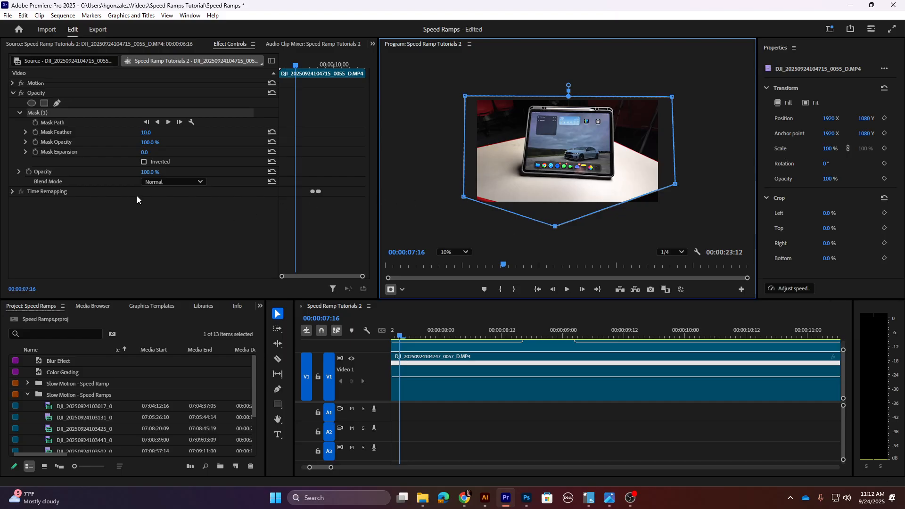
- Start keyframing the mask path at 00:00:07:16 and reselect the mask for editing
{"action": "left_click", "coordinate": [37, 123]}
{"action": "left_click", "coordinate": [37, 124]}
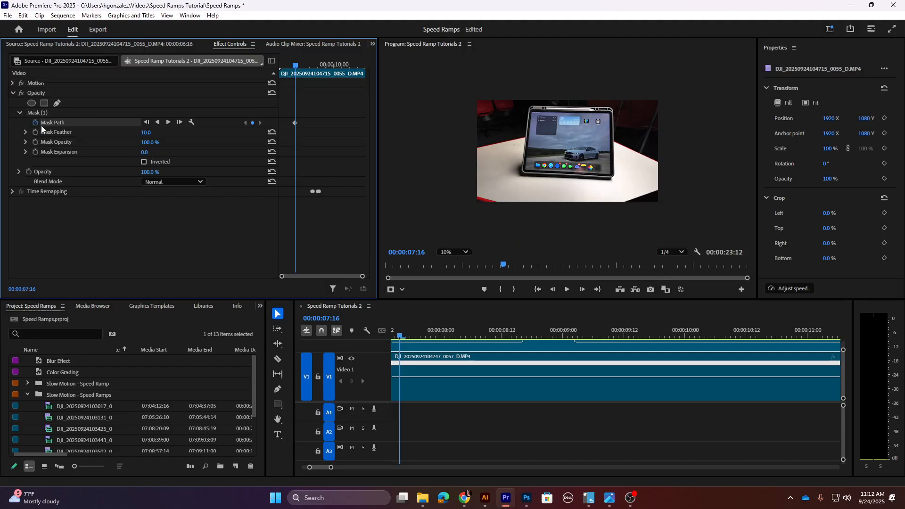
{"action": "left_click", "coordinate": [41, 113]}
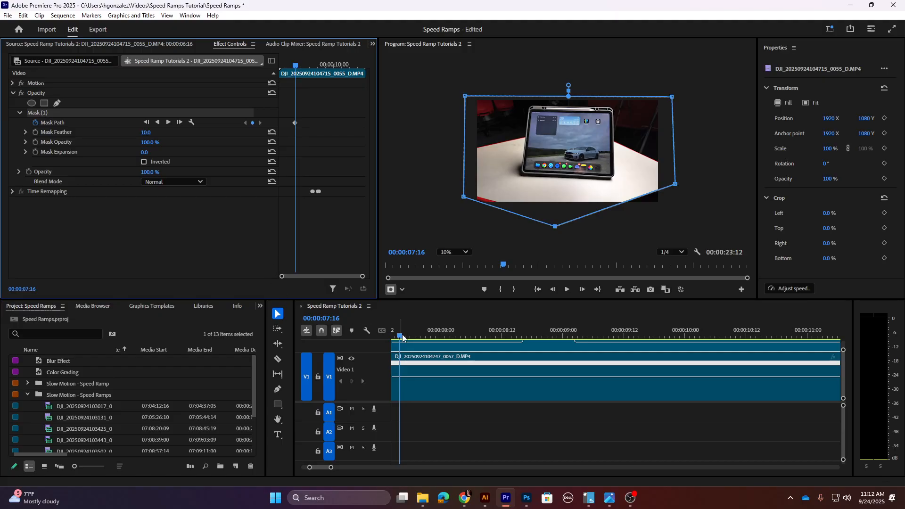
- At 00:00:08:19, reshape the mask's bottom edge to follow the table's front edge, revealing the V1 clip beneath it
{"action": "left_click_drag", "start_coordinate": [403, 338], "coordinate": [540, 326]}
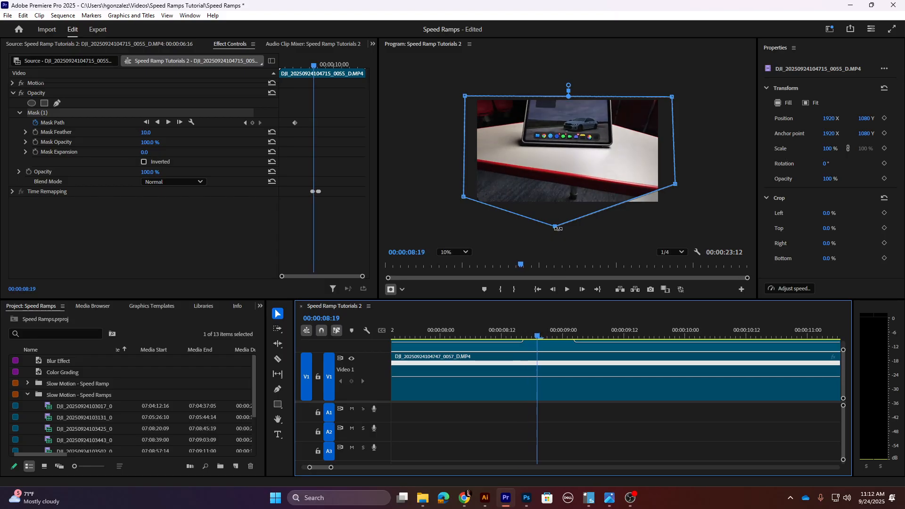
{"action": "left_click_drag", "start_coordinate": [558, 228], "coordinate": [584, 228]}
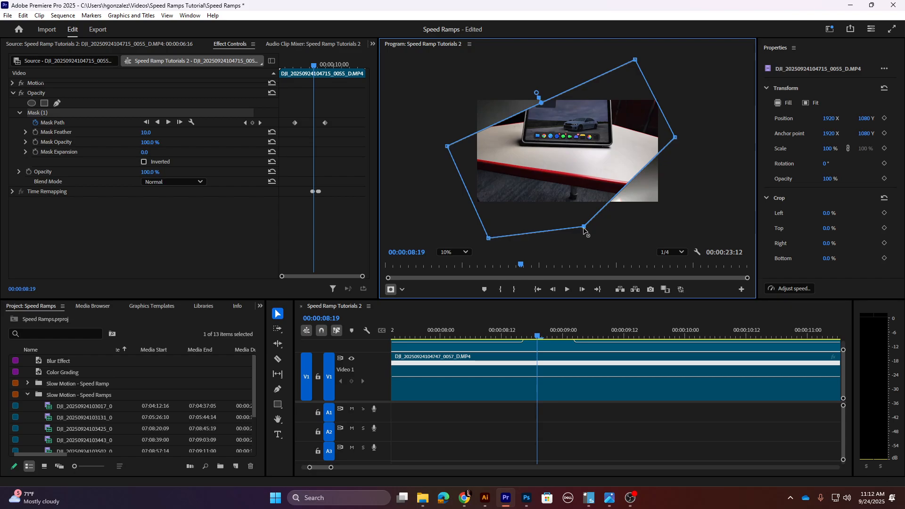
{"action": "key", "text": "ctrl+z"}
{"action": "left_click_drag", "start_coordinate": [556, 227], "coordinate": [670, 201]}
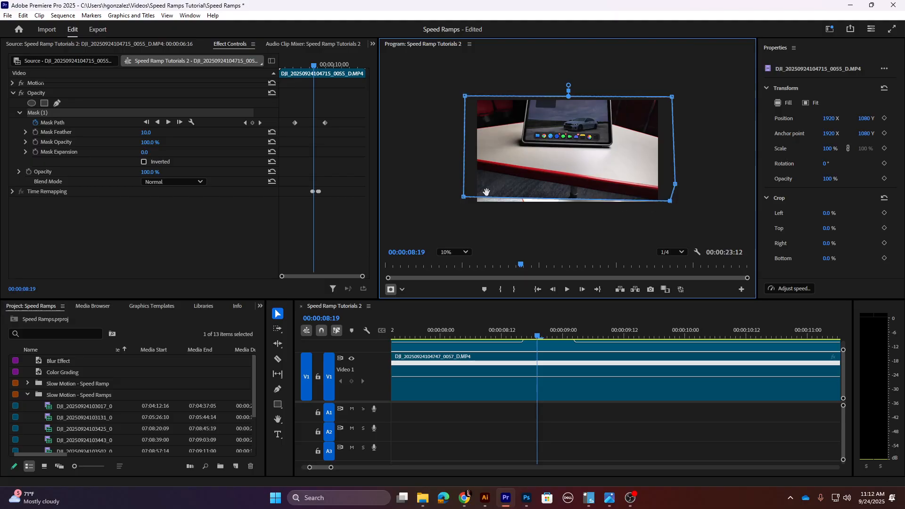
{"action": "left_click_drag", "start_coordinate": [463, 198], "coordinate": [467, 169]}
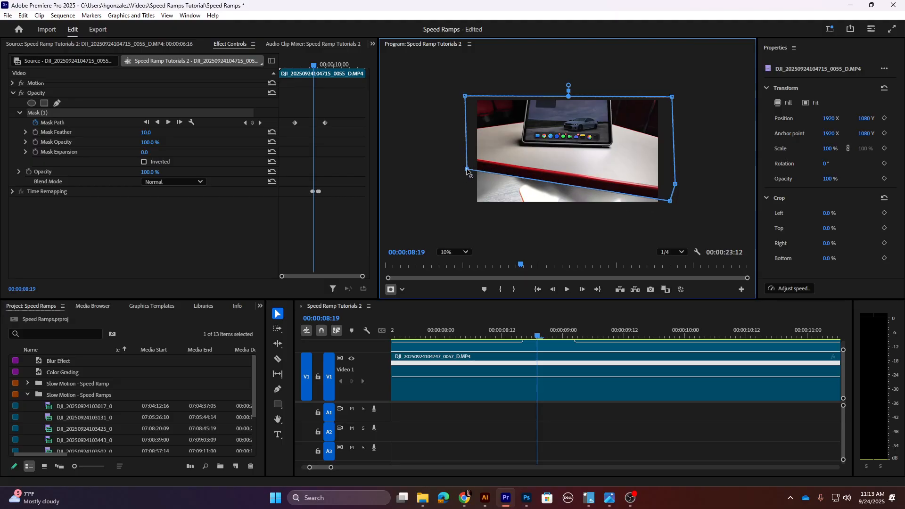
- Adjust the mask's lowest point at 00:00:08:17 to follow the table's slanted front edge
{"action": "left_click_drag", "start_coordinate": [529, 334], "coordinate": [492, 336]}
{"action": "left_click_drag", "start_coordinate": [512, 338], "coordinate": [527, 337]}
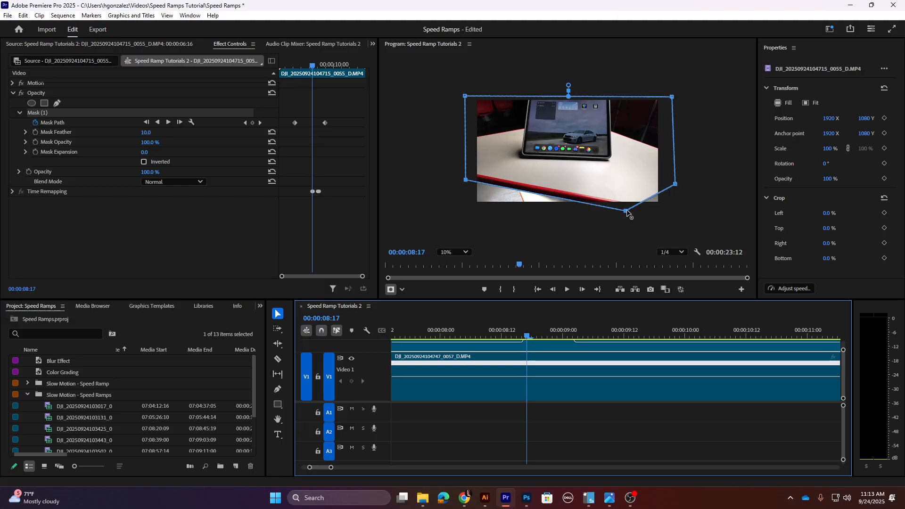
{"action": "left_click_drag", "start_coordinate": [627, 213], "coordinate": [637, 217]}
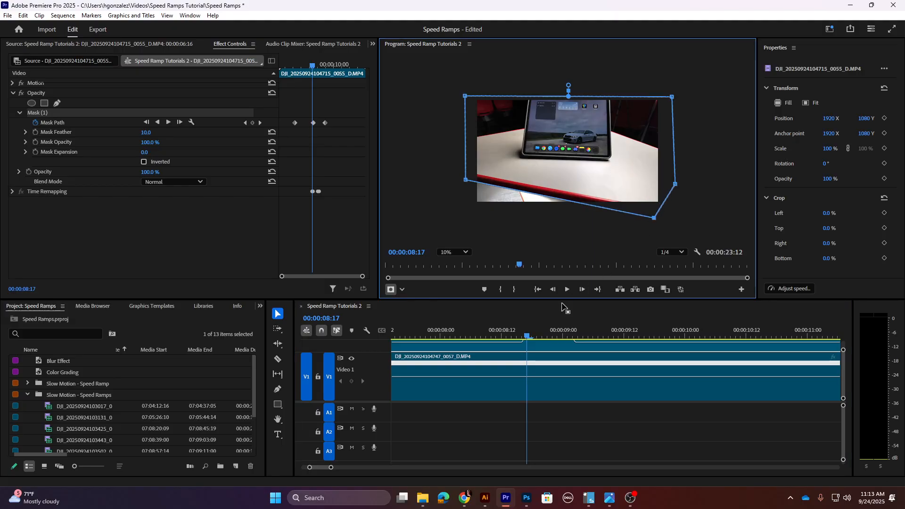
- Reselect the V2 clip's mask and, at 00:00:06:16, extend its lowest point further below the frame to cover the whole picture
{"action": "left_click_drag", "start_coordinate": [527, 338], "coordinate": [587, 372]}
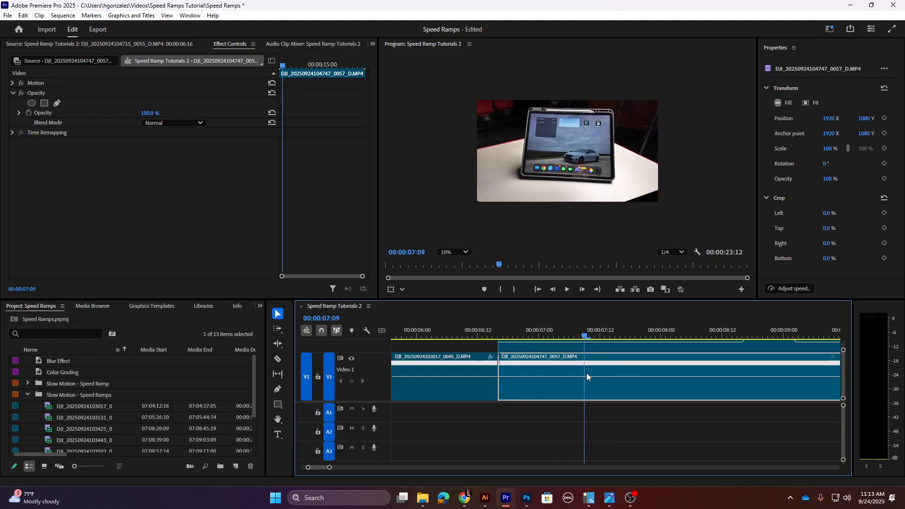
{"action": "left_click", "coordinate": [560, 347]}
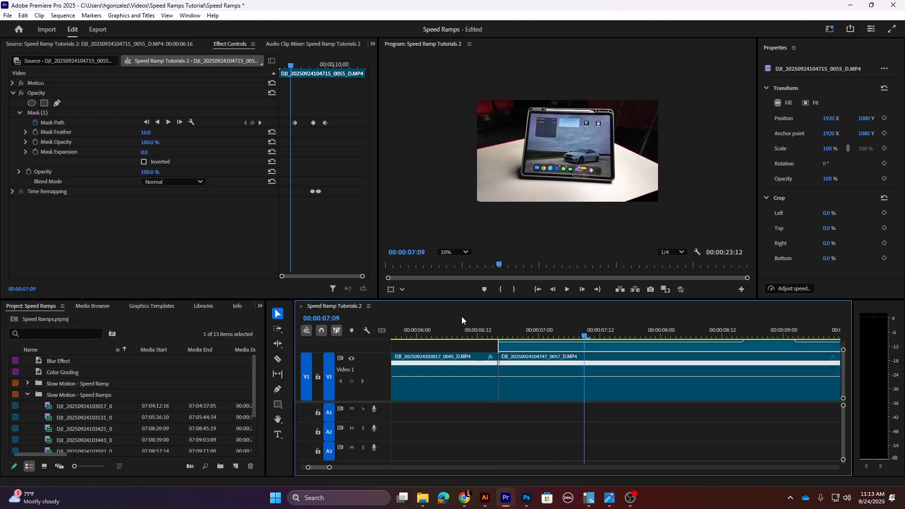
{"action": "left_click", "coordinate": [38, 113]}
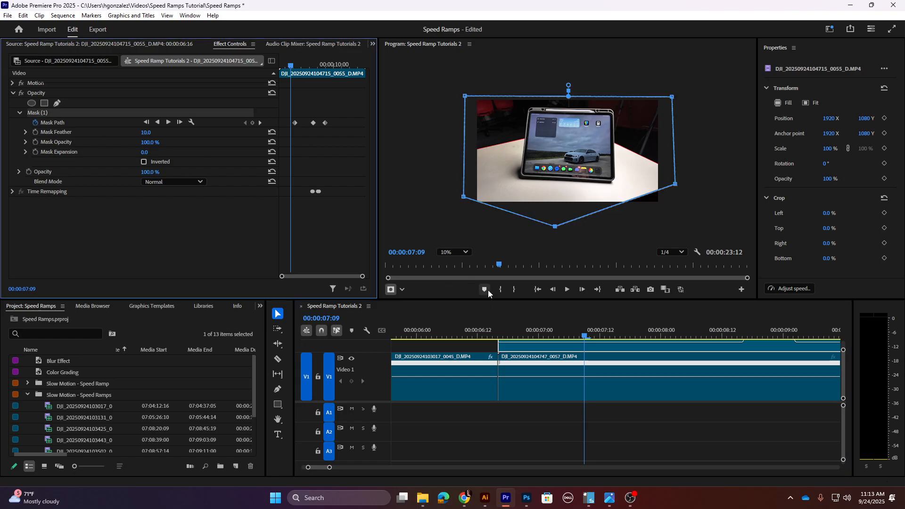
{"action": "left_click_drag", "start_coordinate": [589, 336], "coordinate": [499, 336]}
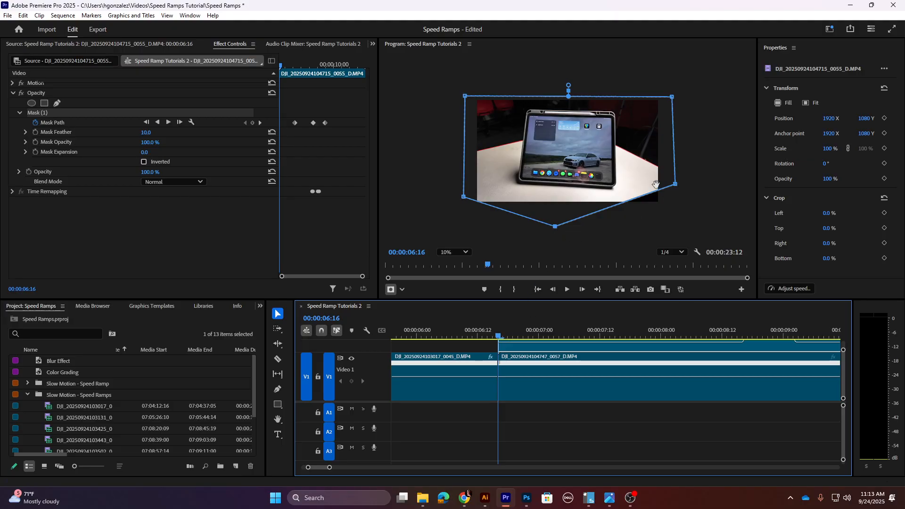
{"action": "left_click_drag", "start_coordinate": [557, 228], "coordinate": [616, 244]}
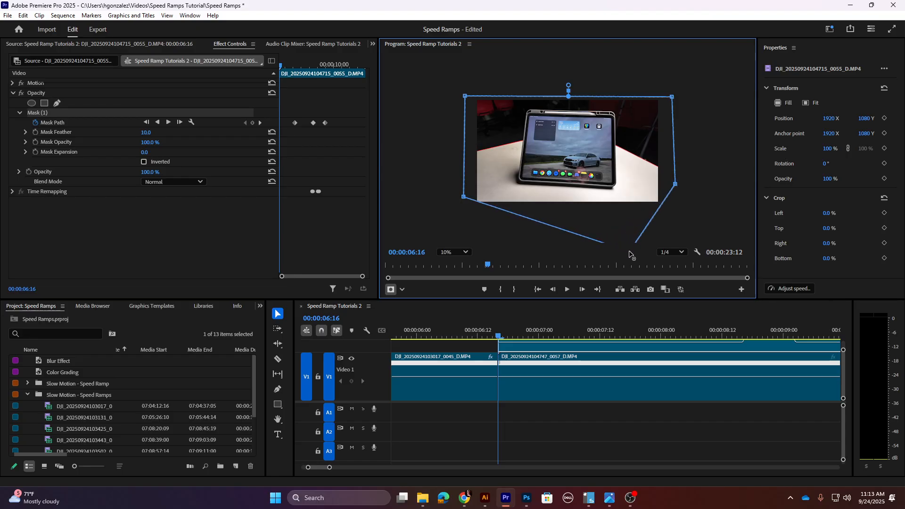
- Keyframe the mask's lowest point further below the frame at several positions from 00:00:07:10 to 00:00:07:22, keeping the full picture covered
{"action": "left_click_drag", "start_coordinate": [500, 338], "coordinate": [590, 346]}
{"action": "left_click_drag", "start_coordinate": [575, 233], "coordinate": [619, 258]}
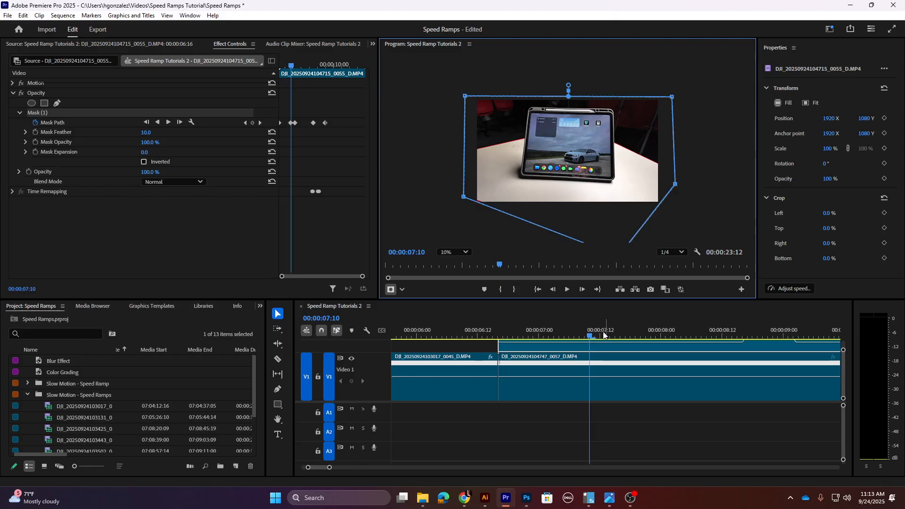
{"action": "mouse_move", "coordinate": [593, 338]}
{"action": "left_mouse_down"}
{"action": "mouse_move", "coordinate": [542, 340]}
{"action": "mouse_move", "coordinate": [630, 340]}
{"action": "mouse_move", "coordinate": [595, 338]}
{"action": "mouse_move", "coordinate": [612, 336]}
{"action": "left_mouse_up"}
{"action": "left_click_drag", "start_coordinate": [581, 240], "coordinate": [608, 259]}
{"action": "left_click_drag", "start_coordinate": [611, 336], "coordinate": [652, 348]}
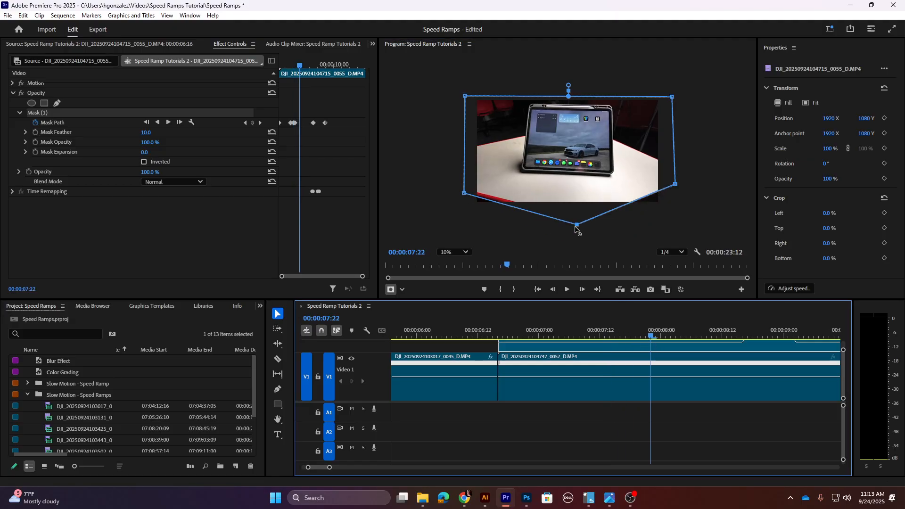
{"action": "left_click_drag", "start_coordinate": [576, 228], "coordinate": [623, 255]}
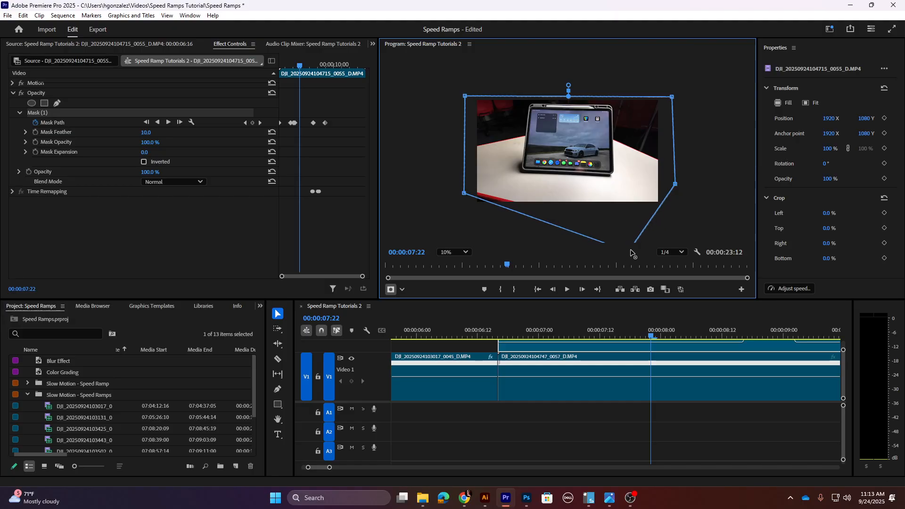
- At 00:00:08:21, raise the mask's lower points to follow the underside of the table's front edge
{"action": "left_click_drag", "start_coordinate": [654, 334], "coordinate": [773, 346]}
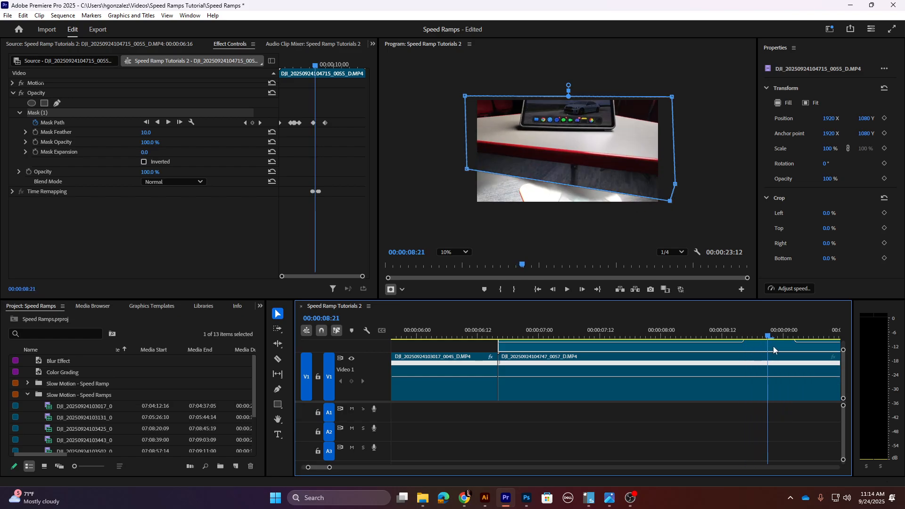
{"action": "left_click", "coordinate": [677, 186]}
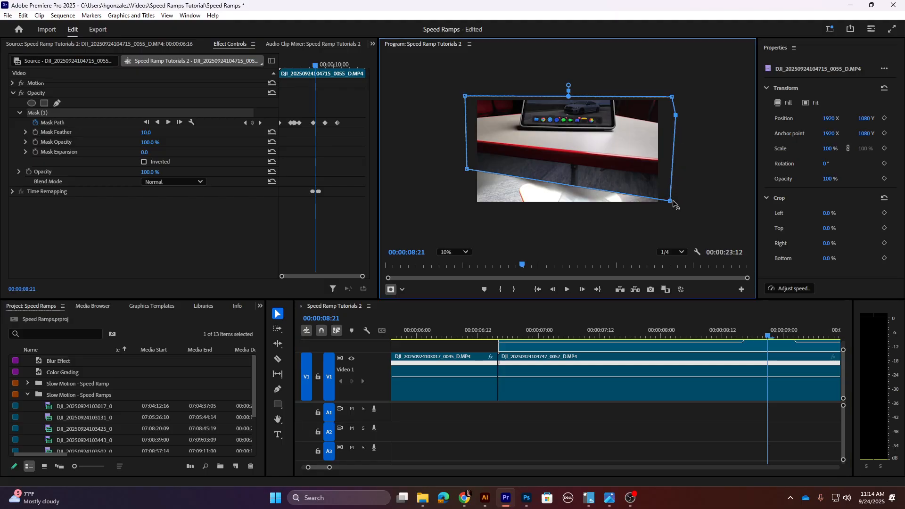
{"action": "left_click_drag", "start_coordinate": [671, 199], "coordinate": [673, 174]}
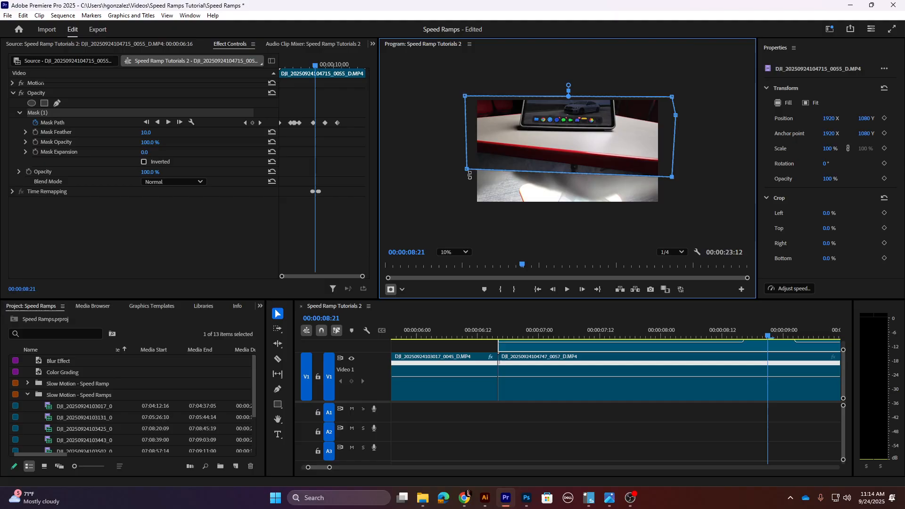
{"action": "left_click_drag", "start_coordinate": [467, 170], "coordinate": [464, 152]}
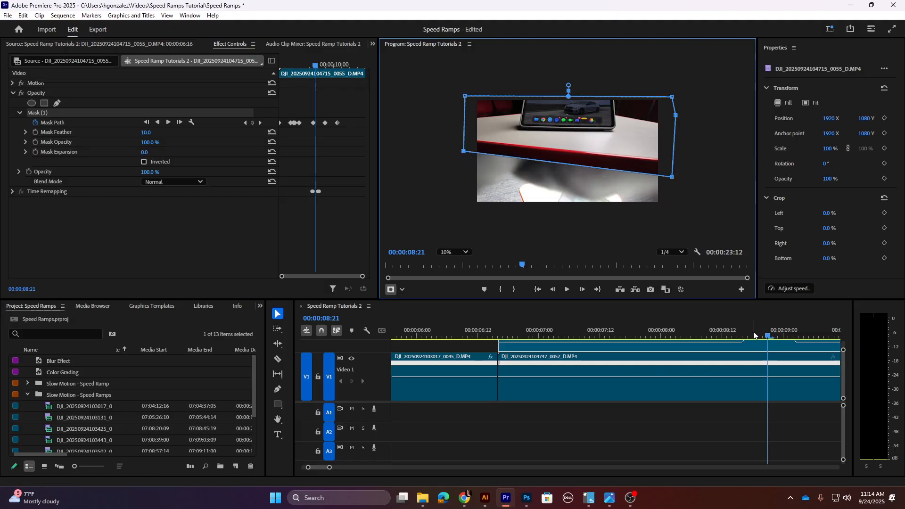
- At 00:00:09:01, shrink the mask to the strip of red table edge and extend its upper corners above the frame
{"action": "left_click_drag", "start_coordinate": [768, 336], "coordinate": [788, 337]}
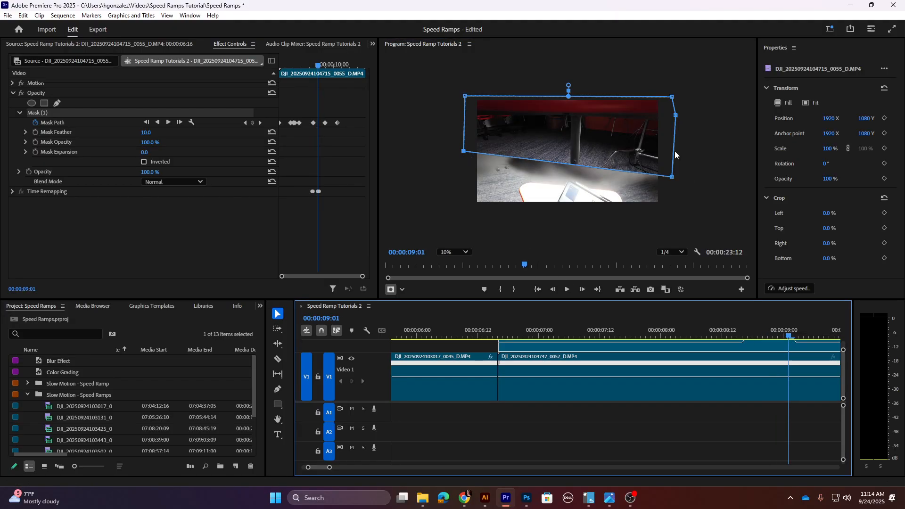
{"action": "left_click_drag", "start_coordinate": [672, 178], "coordinate": [666, 117]}
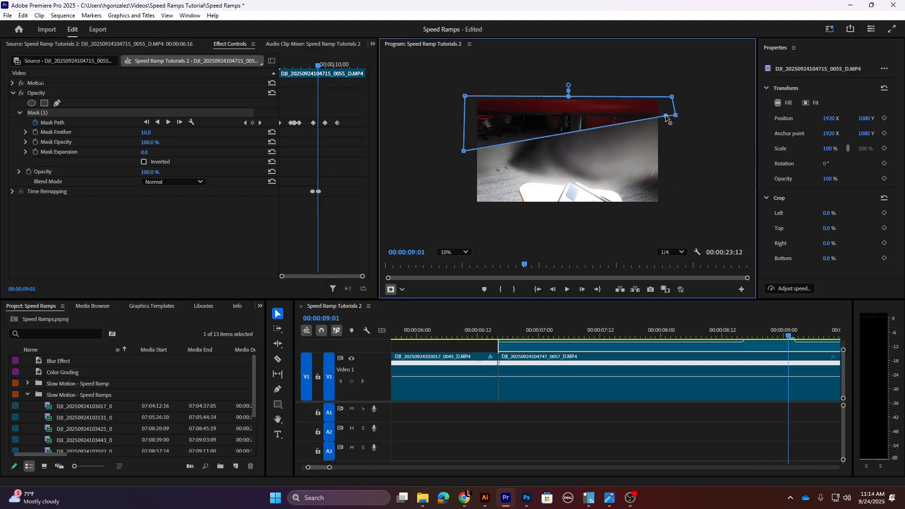
{"action": "left_click_drag", "start_coordinate": [465, 152], "coordinate": [469, 114]}
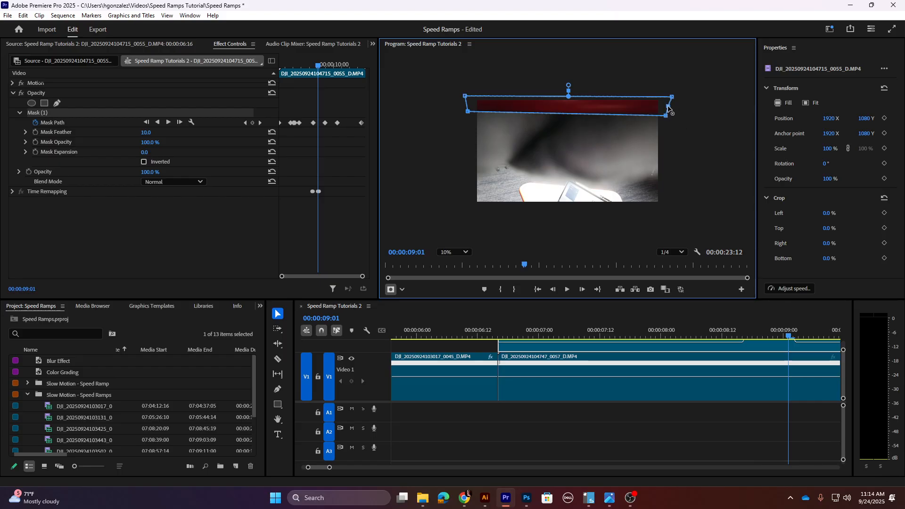
{"action": "left_click_drag", "start_coordinate": [672, 97], "coordinate": [664, 73]}
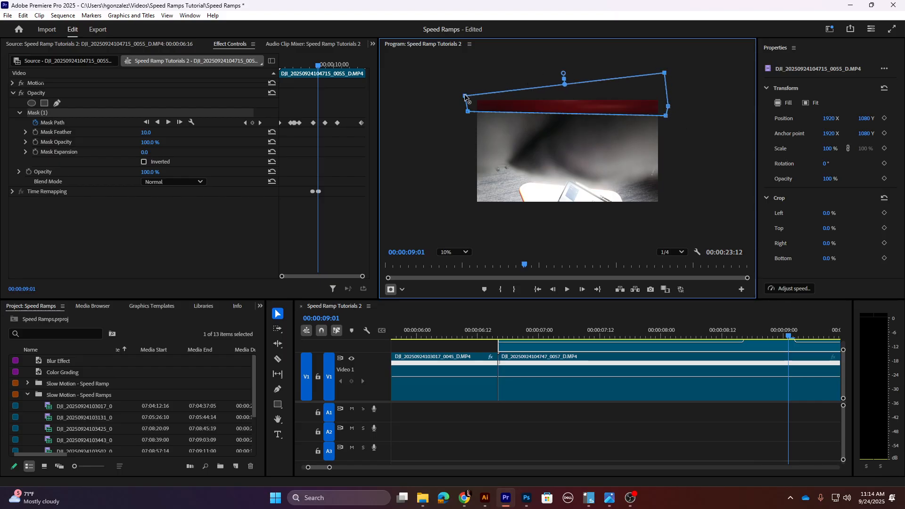
{"action": "left_click_drag", "start_coordinate": [465, 96], "coordinate": [473, 59]}
- At 00:00:09:04, raise the mask completely above the frame to hide the V2 clip, and play back the transition
{"action": "left_click", "coordinate": [788, 336]}
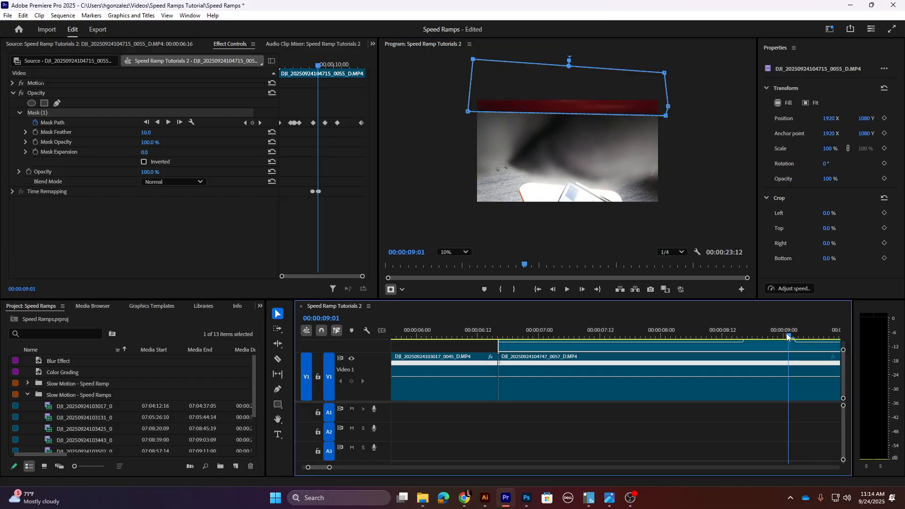
{"action": "left_click_drag", "start_coordinate": [793, 335], "coordinate": [802, 333]}
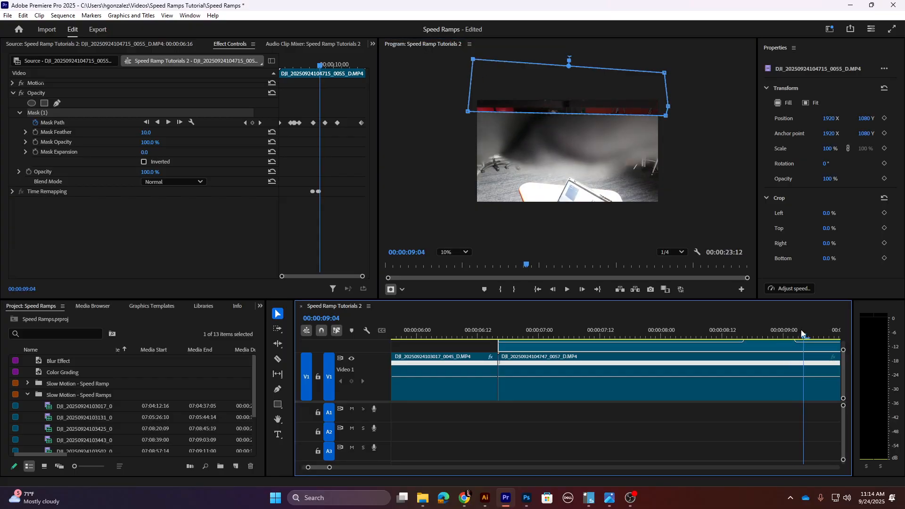
{"action": "left_click", "coordinate": [668, 98]}
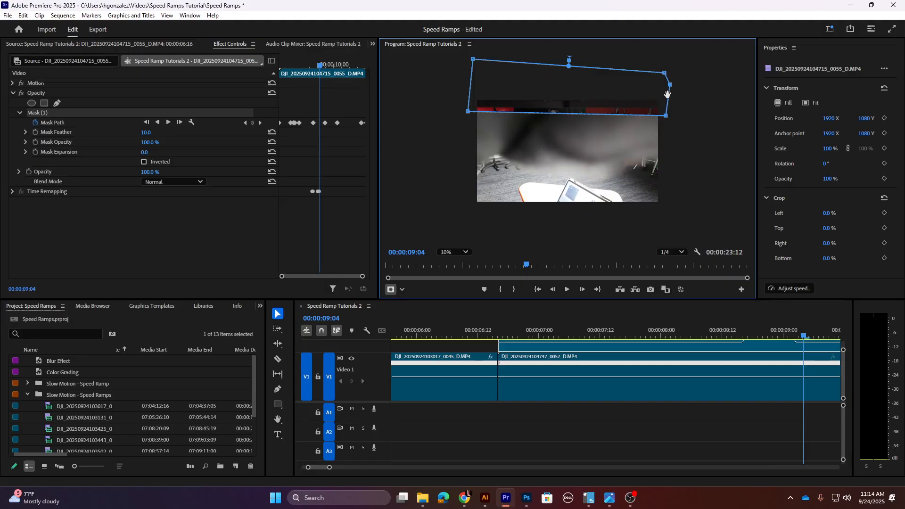
{"action": "left_click_drag", "start_coordinate": [666, 116], "coordinate": [662, 98]}
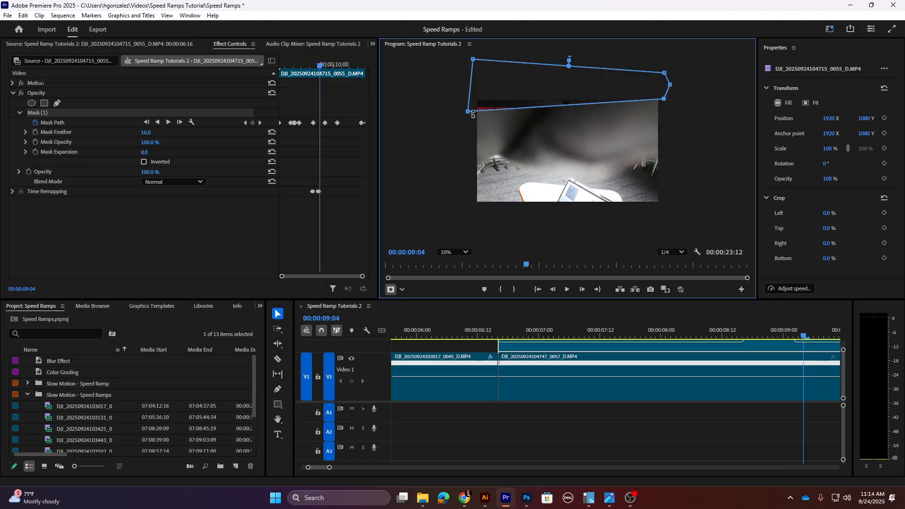
{"action": "left_click_drag", "start_coordinate": [469, 113], "coordinate": [469, 97]}
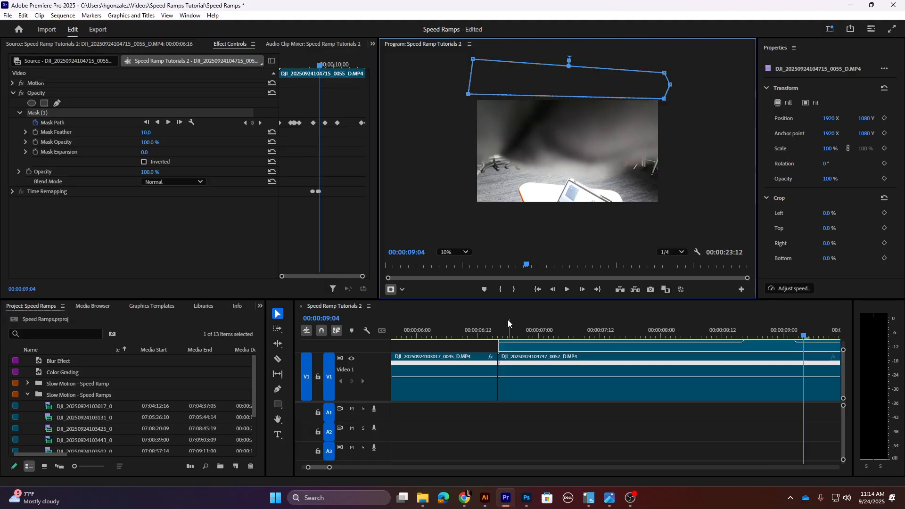
{"action": "left_click", "coordinate": [467, 320]}
{"action": "key", "text": "space"}
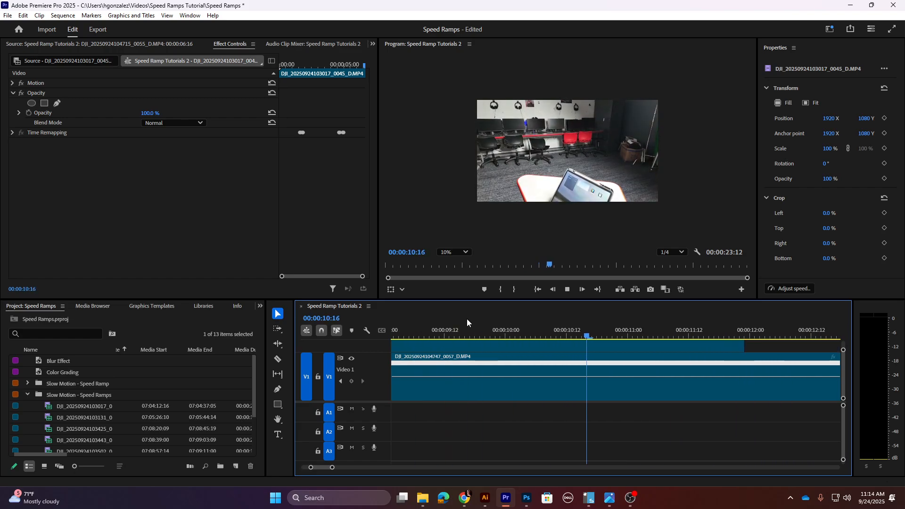
{"action": "left_click", "coordinate": [406, 378]}
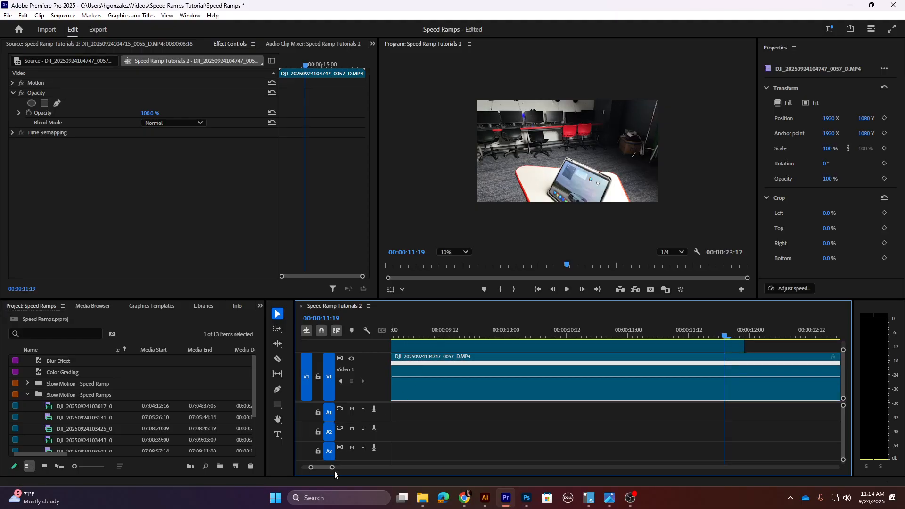
{"action": "left_click_drag", "start_coordinate": [333, 469], "coordinate": [393, 469]}
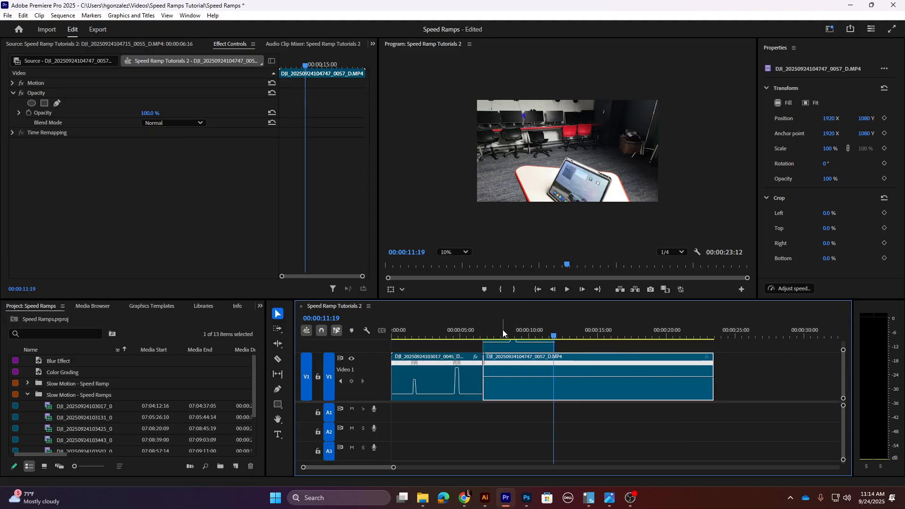
{"action": "left_click_drag", "start_coordinate": [502, 329], "coordinate": [579, 330]}
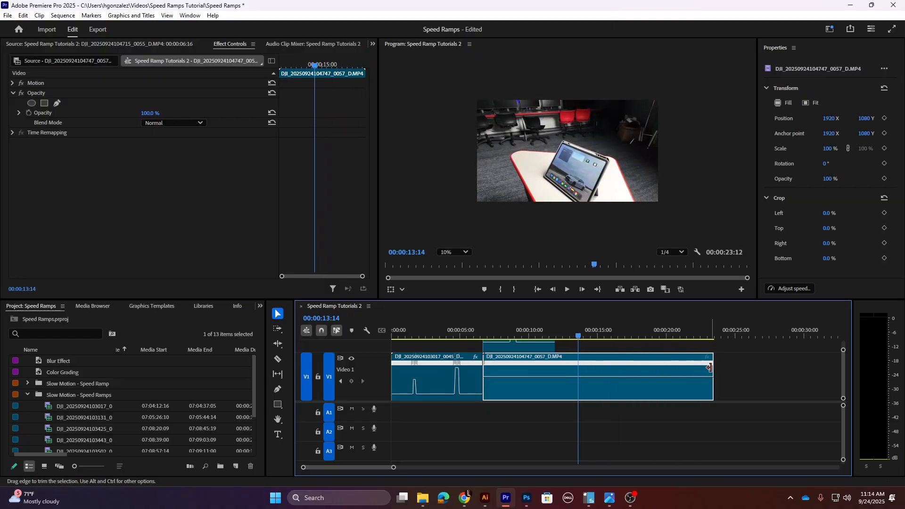
{"action": "mouse_move", "coordinate": [711, 368]}
{"action": "left_mouse_down"}
{"action": "mouse_move", "coordinate": [577, 372]}
{"action": "mouse_move", "coordinate": [715, 380]}
{"action": "left_mouse_up"}
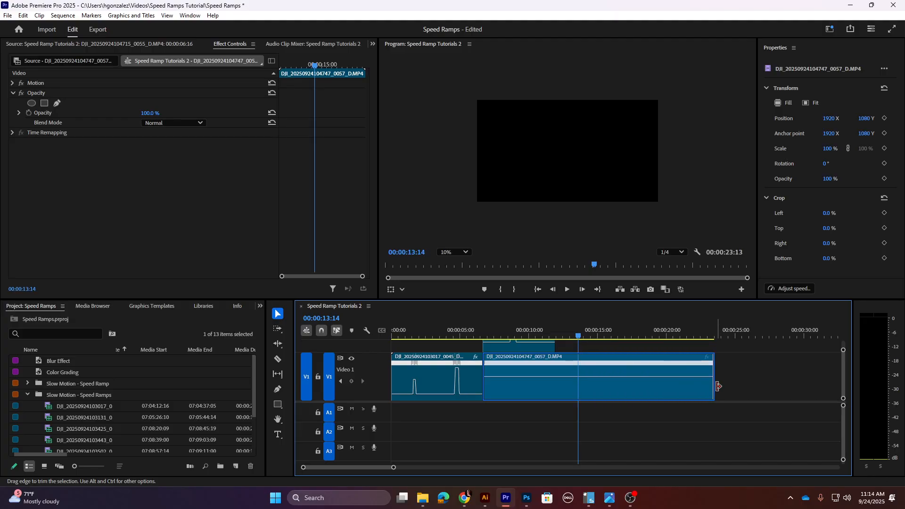
{"action": "left_click", "coordinate": [599, 336]}
{"action": "left_click_drag", "start_coordinate": [605, 335], "coordinate": [615, 339]}
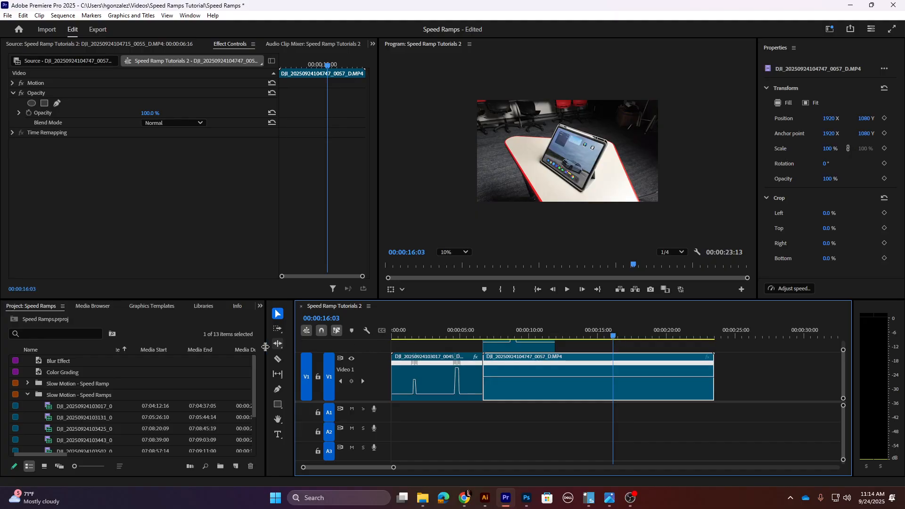
{"action": "double_click", "coordinate": [53, 405]}
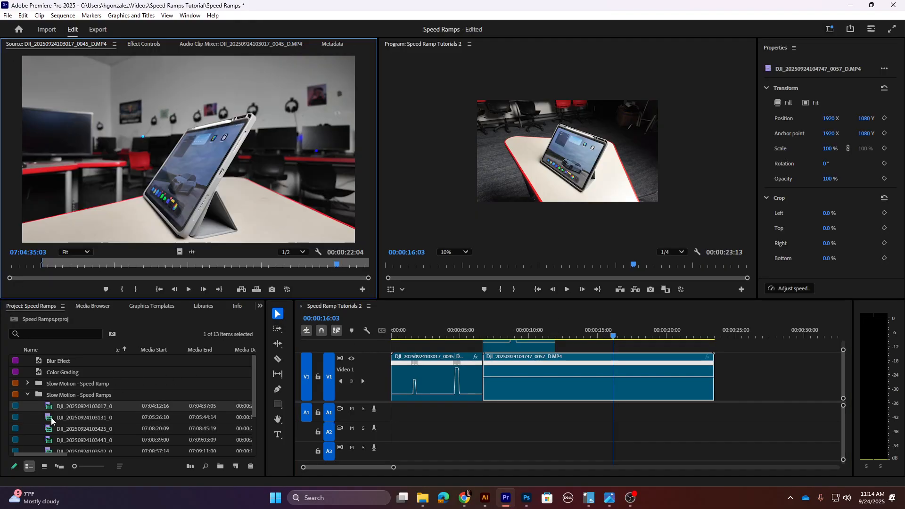
{"action": "double_click", "coordinate": [51, 417]}
{"action": "left_click", "coordinate": [49, 432]}
{"action": "double_click", "coordinate": [49, 430]}
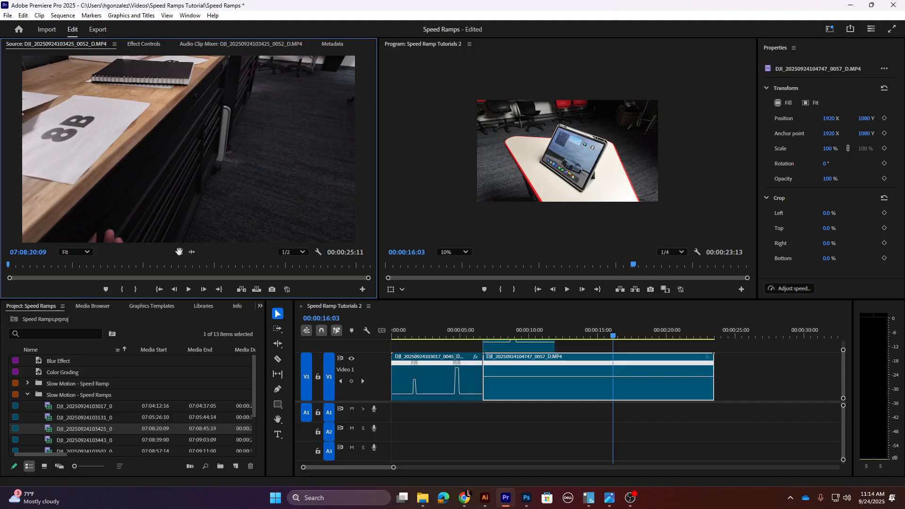
{"action": "left_click_drag", "start_coordinate": [179, 252], "coordinate": [718, 381]}
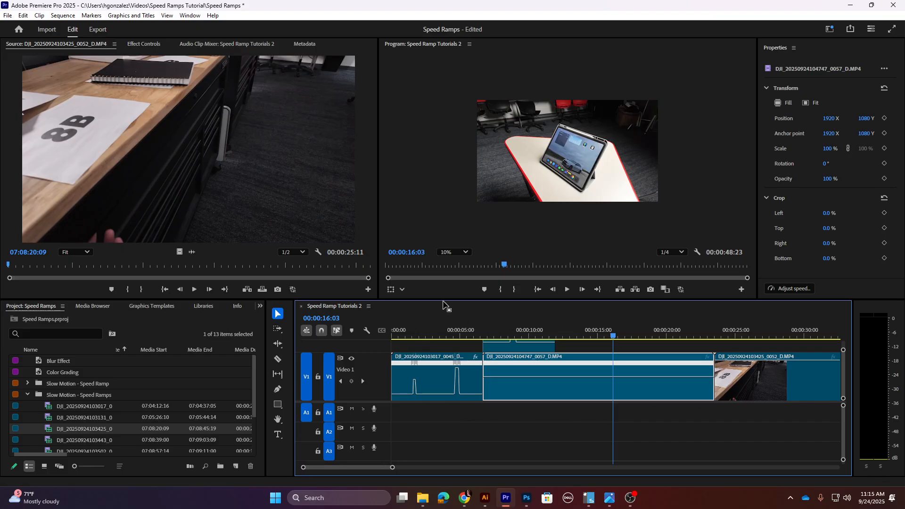
- Enlarge the timeline area and show the Time Remapping speed keyframes on the 0052 clip
{"action": "left_click_drag", "start_coordinate": [445, 299], "coordinate": [445, 215]}
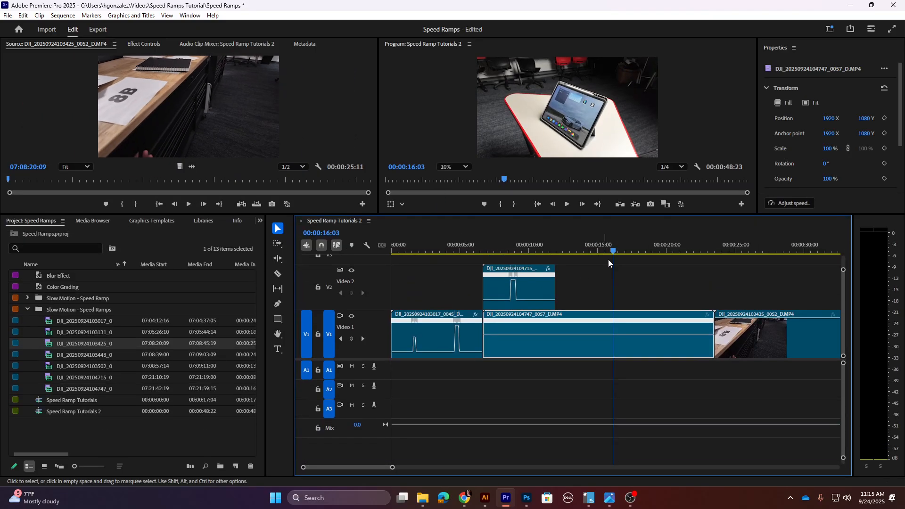
{"action": "right_click", "coordinate": [730, 334]}
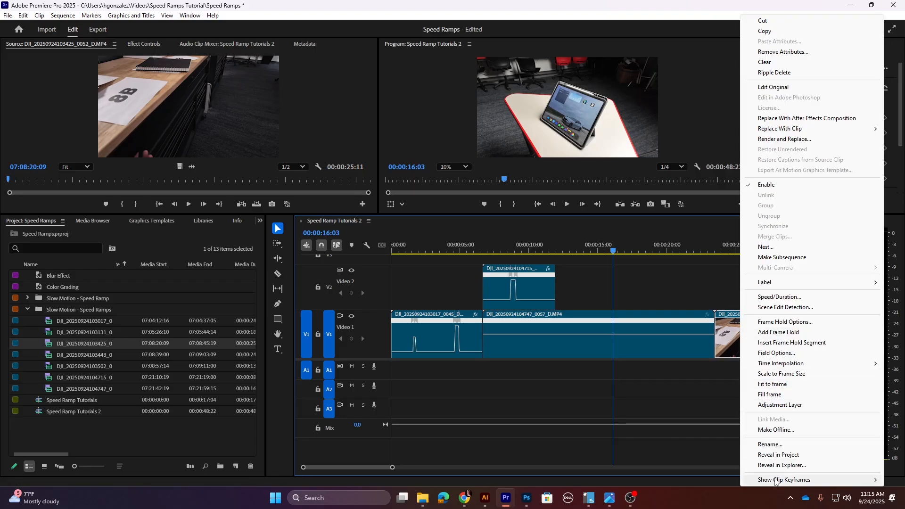
{"action": "mouse_move", "coordinate": [754, 480]}
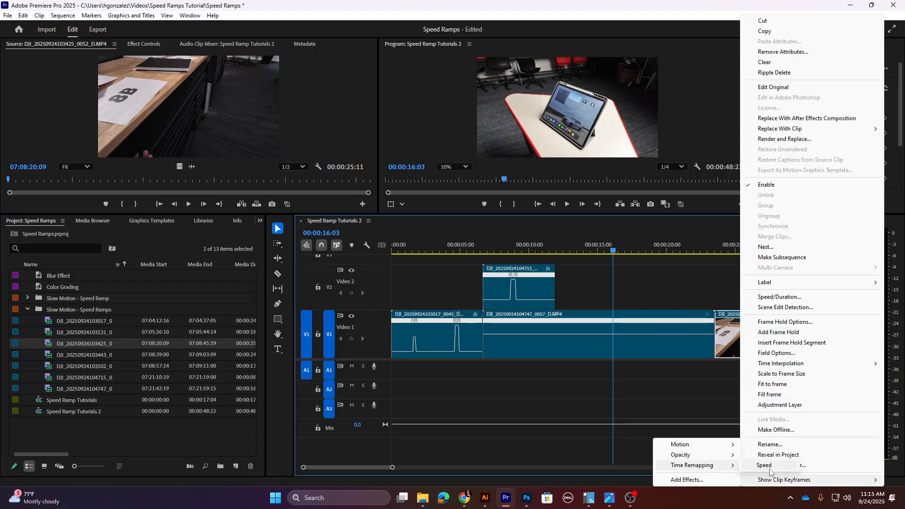
{"action": "left_click", "coordinate": [765, 466]}
- Add speed keyframes to the 0057 clip at 00:00:18:15 and to the 0052 clip at 00:00:29:11
{"action": "left_click_drag", "start_coordinate": [656, 253], "coordinate": [737, 239]}
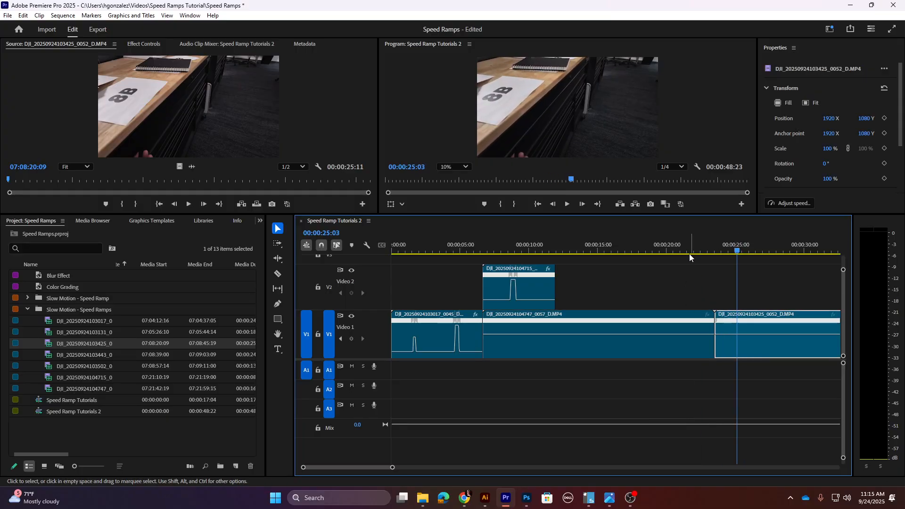
{"action": "left_click_drag", "start_coordinate": [642, 251], "coordinate": [650, 250]}
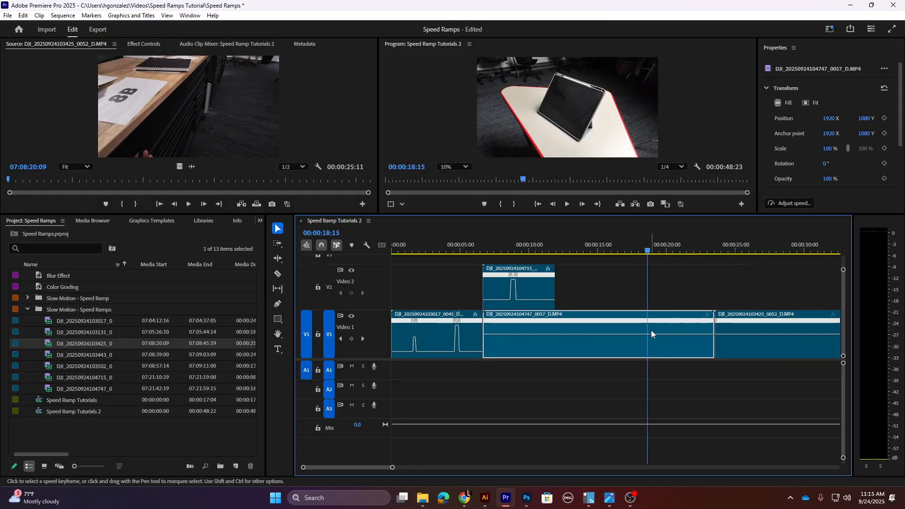
{"action": "left_click", "coordinate": [351, 339]}
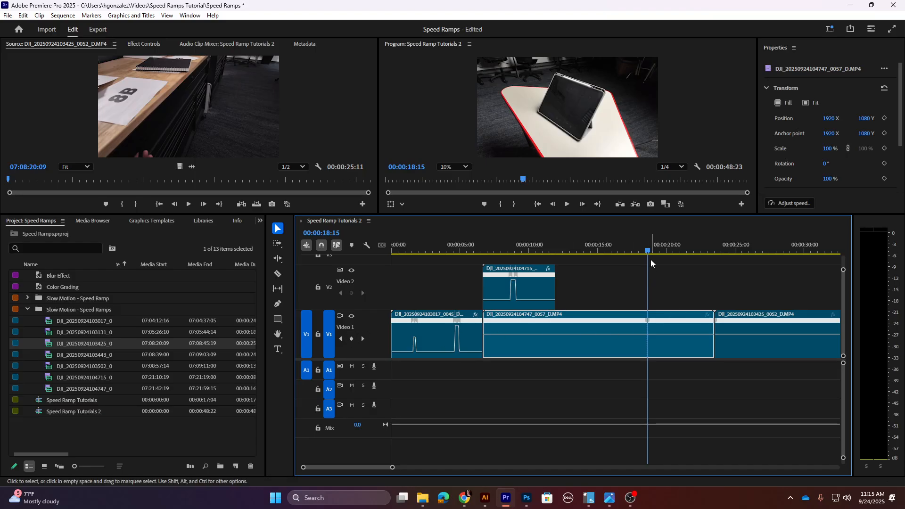
{"action": "left_click", "coordinate": [677, 250]}
{"action": "left_click_drag", "start_coordinate": [679, 251], "coordinate": [590, 263]}
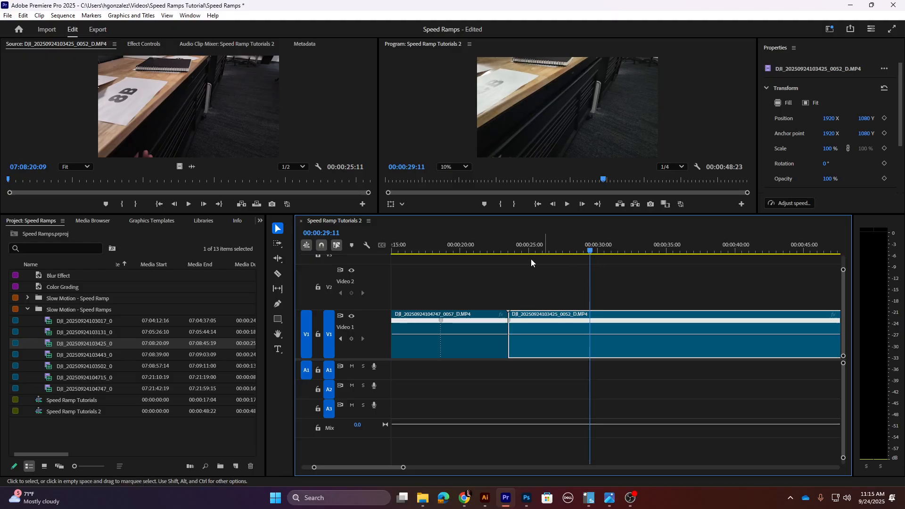
{"action": "left_click", "coordinate": [351, 340]}
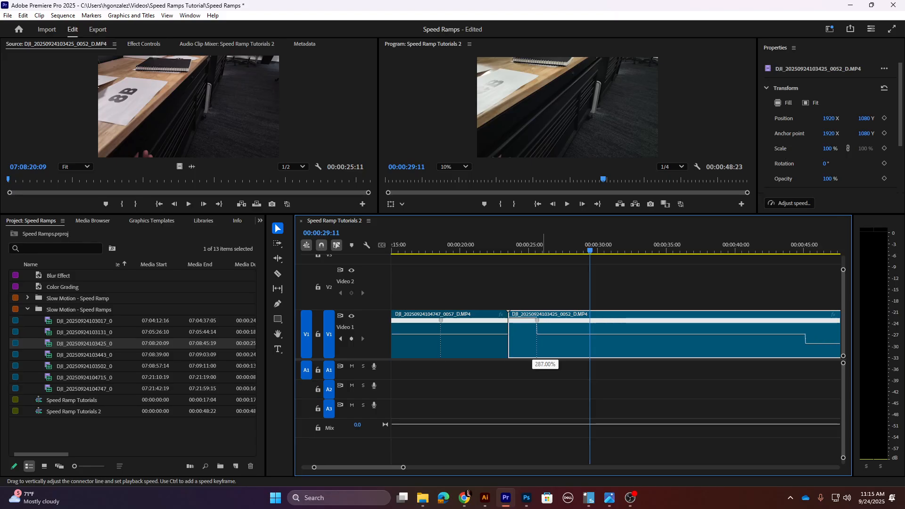
- Strongly raise the speed after the 0057 clip's last keyframe and before the 0052 clip's keyframe, and ripple delete the gap between the clips
{"action": "left_click_drag", "start_coordinate": [546, 334], "coordinate": [489, 253]}
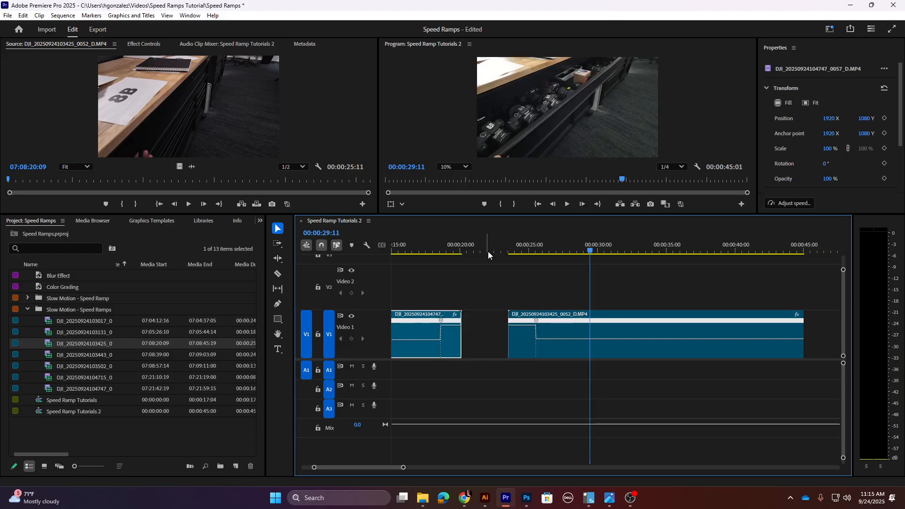
{"action": "left_click_drag", "start_coordinate": [456, 328], "coordinate": [464, 297]}
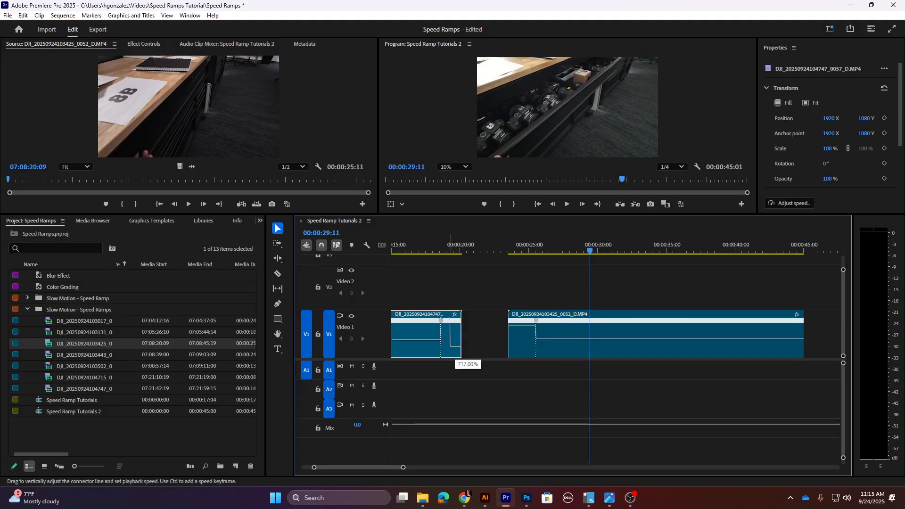
{"action": "left_click_drag", "start_coordinate": [451, 255], "coordinate": [455, 123]}
{"action": "left_click_drag", "start_coordinate": [525, 326], "coordinate": [527, 300]}
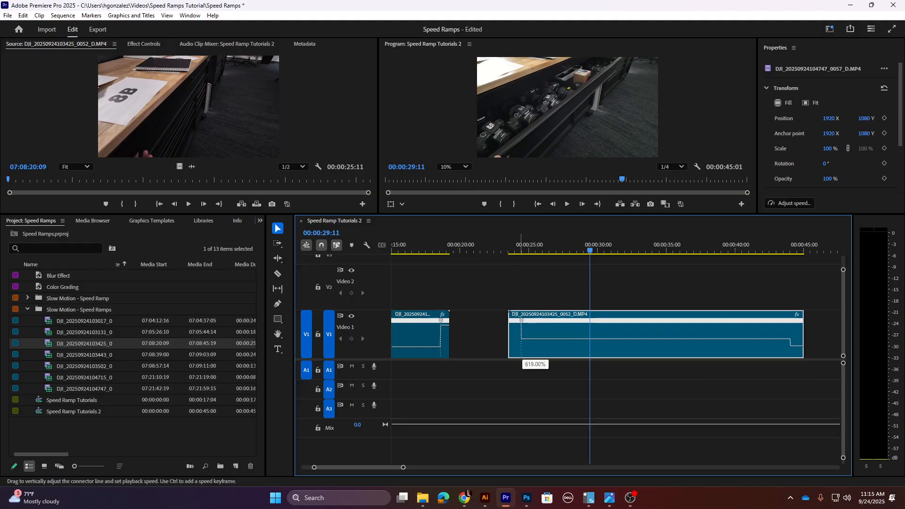
{"action": "left_click_drag", "start_coordinate": [525, 203], "coordinate": [524, 92]}
{"action": "left_click_drag", "start_coordinate": [446, 325], "coordinate": [451, 278]}
{"action": "left_click_drag", "start_coordinate": [513, 326], "coordinate": [512, 278]}
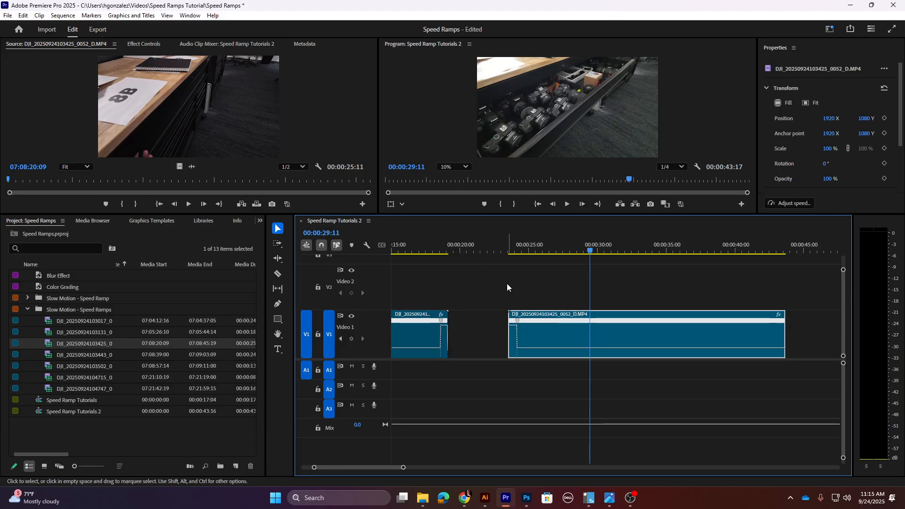
{"action": "right_click", "coordinate": [507, 332]}
{"action": "left_click", "coordinate": [528, 339]}
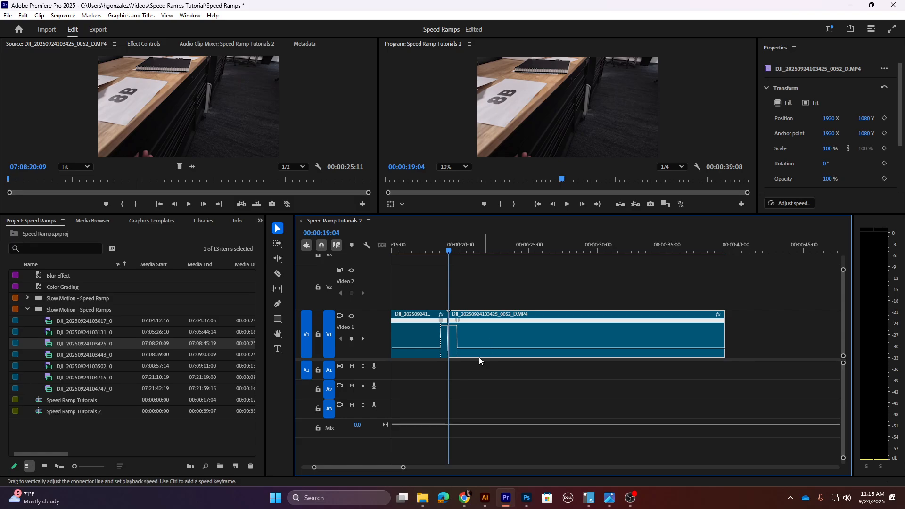
- Split the speed keyframes on either side of the cut between the 0057 and 0052 clips into short ramps, and play back the transition
{"action": "left_click_drag", "start_coordinate": [404, 469], "coordinate": [366, 469]}
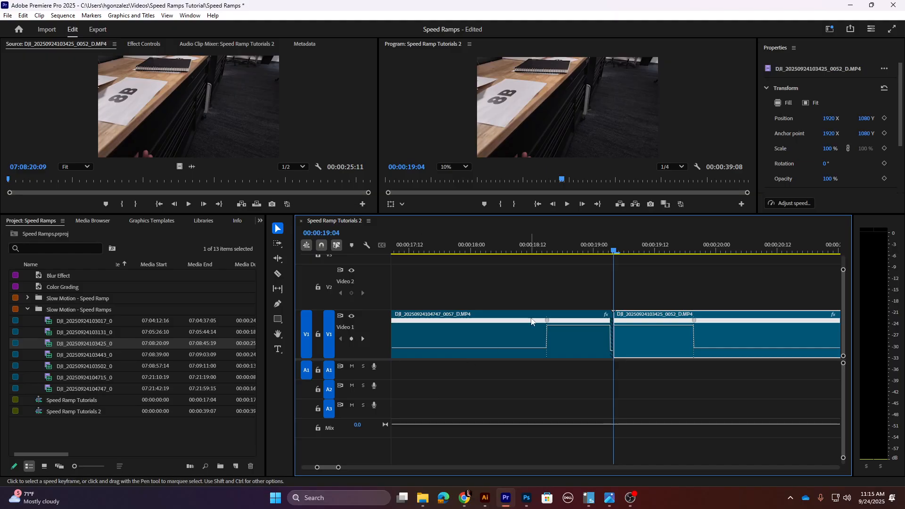
{"action": "left_click_drag", "start_coordinate": [548, 321], "coordinate": [558, 323]}
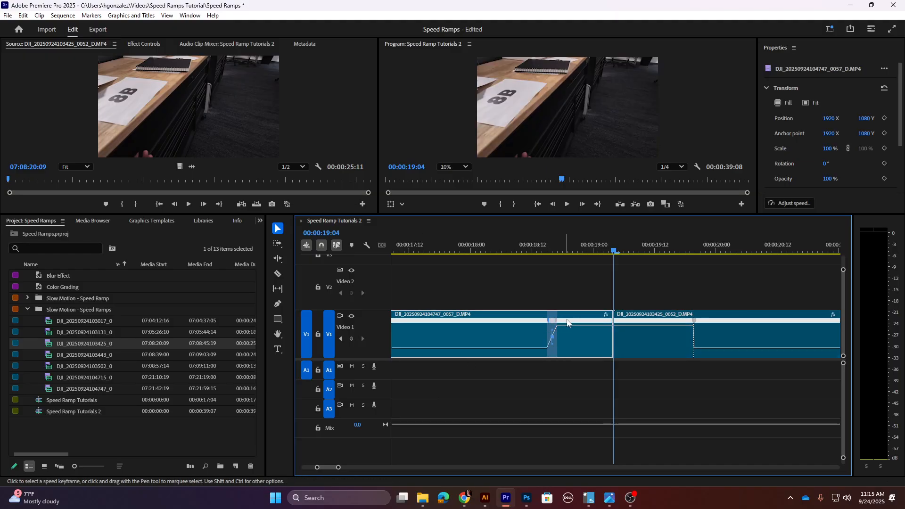
{"action": "left_click_drag", "start_coordinate": [692, 322], "coordinate": [699, 323]}
{"action": "left_click", "coordinate": [458, 244]}
{"action": "key", "text": "space"}
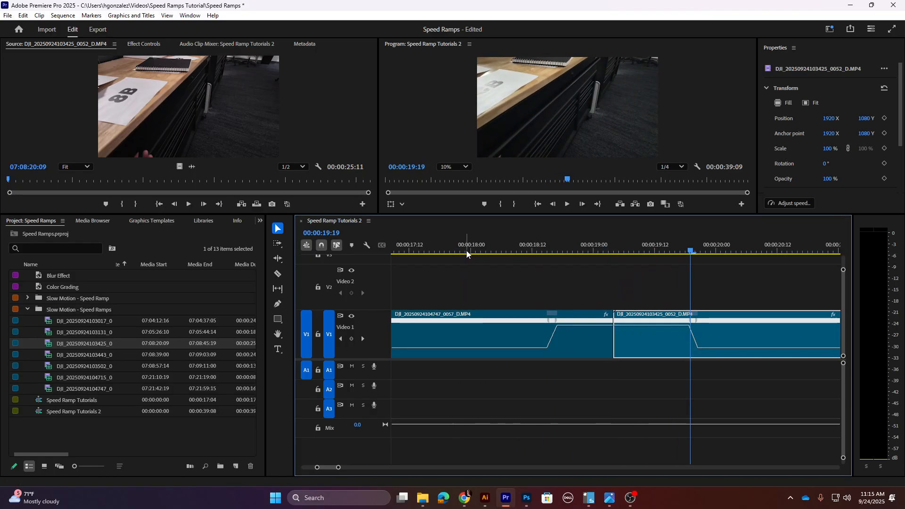
{"action": "left_click_drag", "start_coordinate": [468, 249], "coordinate": [550, 240]}
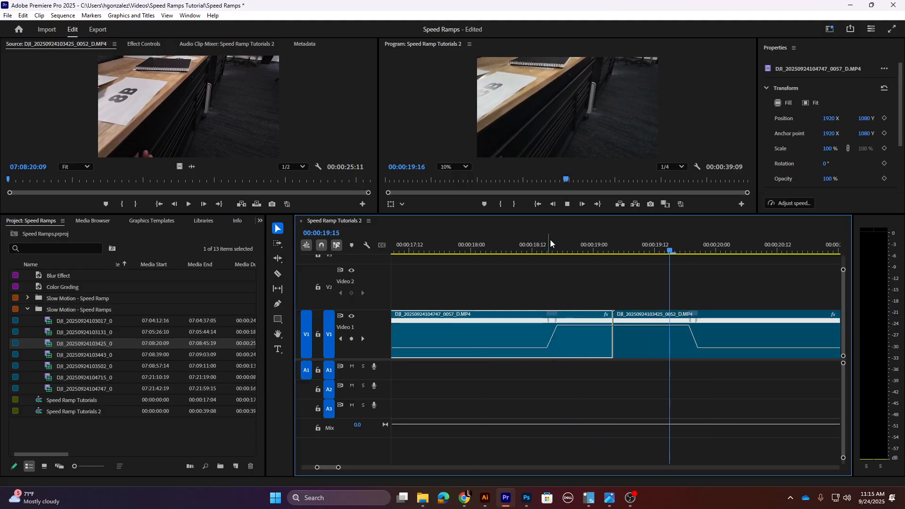
{"action": "key", "text": "space"}
- Further raise the speed of the fast sections at the 0057 clip's end and the 0052 clip's start, and play back the result
{"action": "left_click_drag", "start_coordinate": [584, 326], "coordinate": [583, 312]}
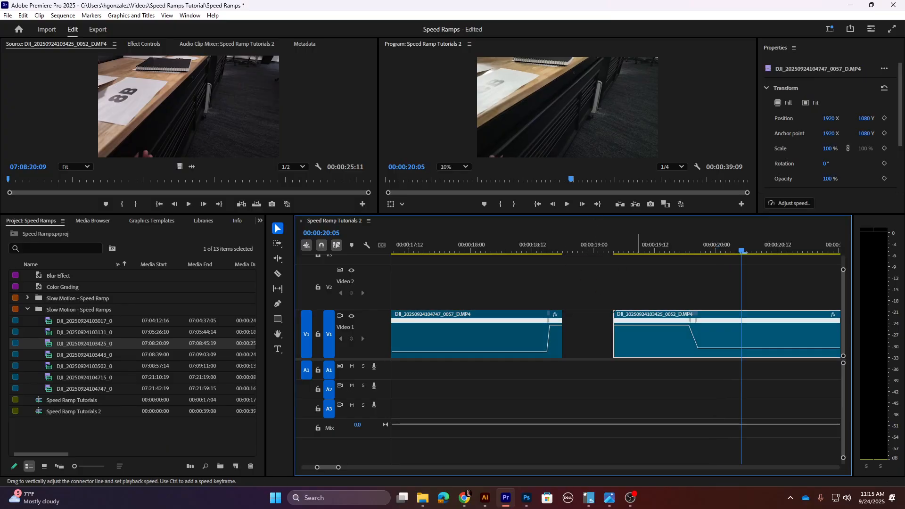
{"action": "left_click_drag", "start_coordinate": [652, 347], "coordinate": [652, 352]}
{"action": "left_click", "coordinate": [599, 253]}
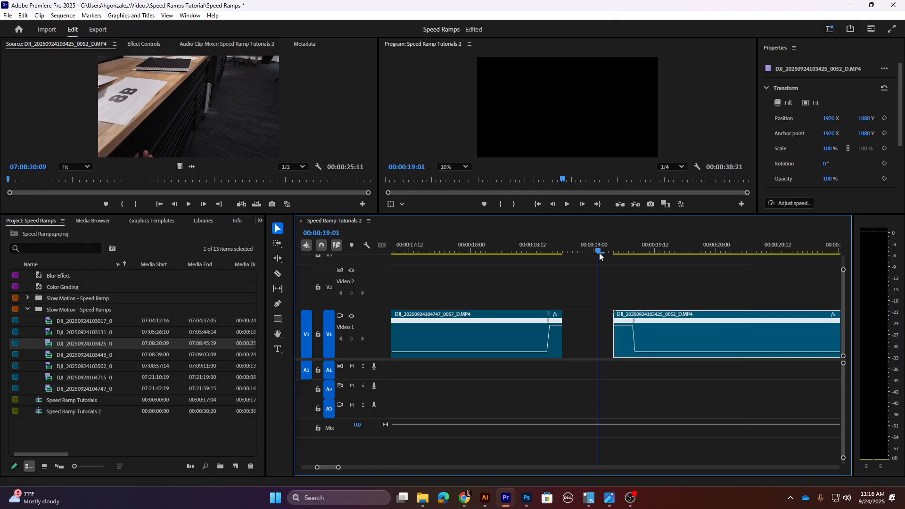
{"action": "key", "text": "space"}
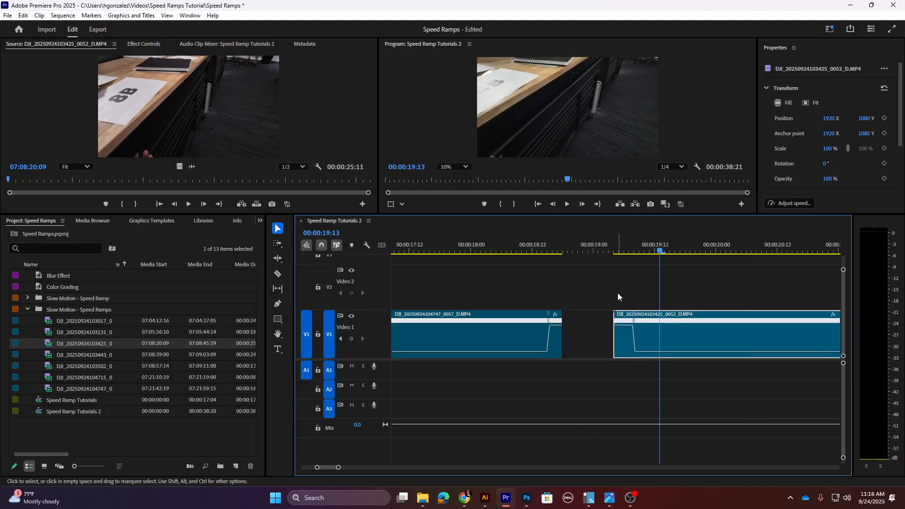
- Shift both halves of the 0052 clip's speed ramp later to about 00:00:19:21, keeping the ramp short, and play back the clip
{"action": "left_click_drag", "start_coordinate": [635, 324], "coordinate": [762, 326]}
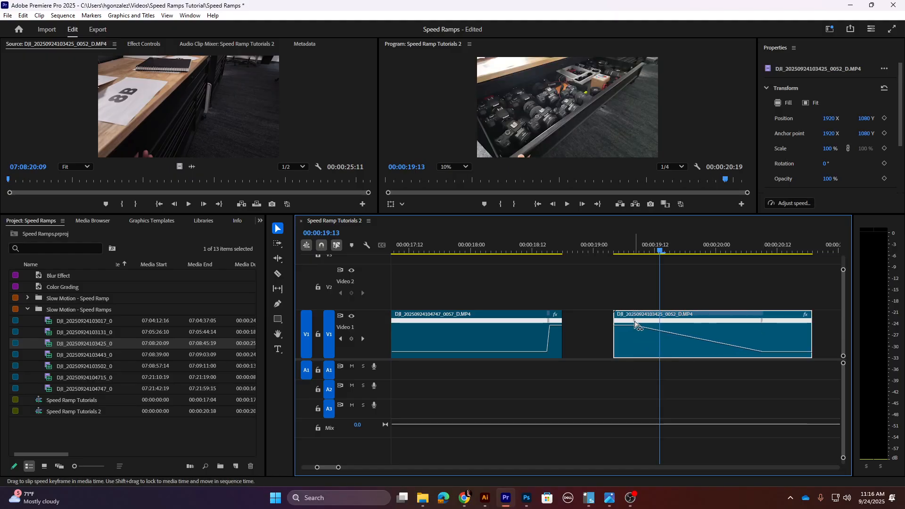
{"action": "left_click_drag", "start_coordinate": [637, 325], "coordinate": [700, 328]}
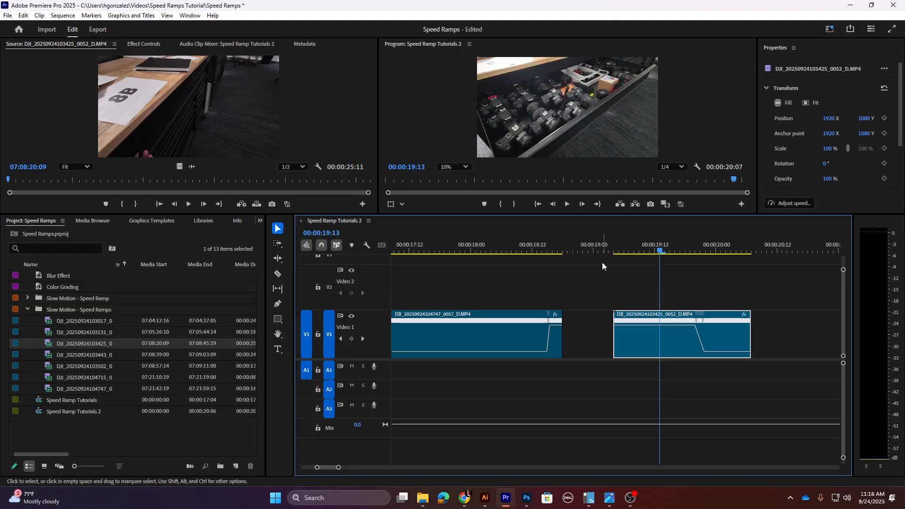
{"action": "left_click", "coordinate": [599, 250]}
{"action": "key", "text": "space"}
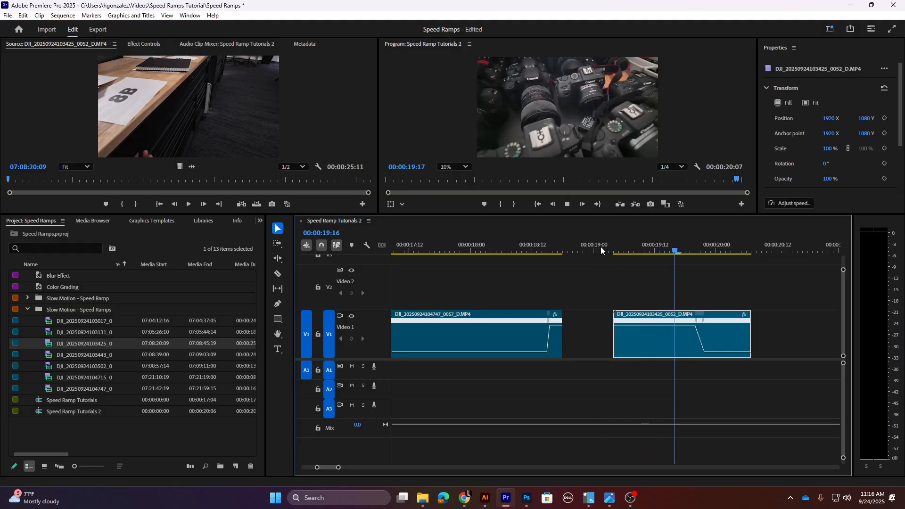
{"action": "key", "text": "space"}
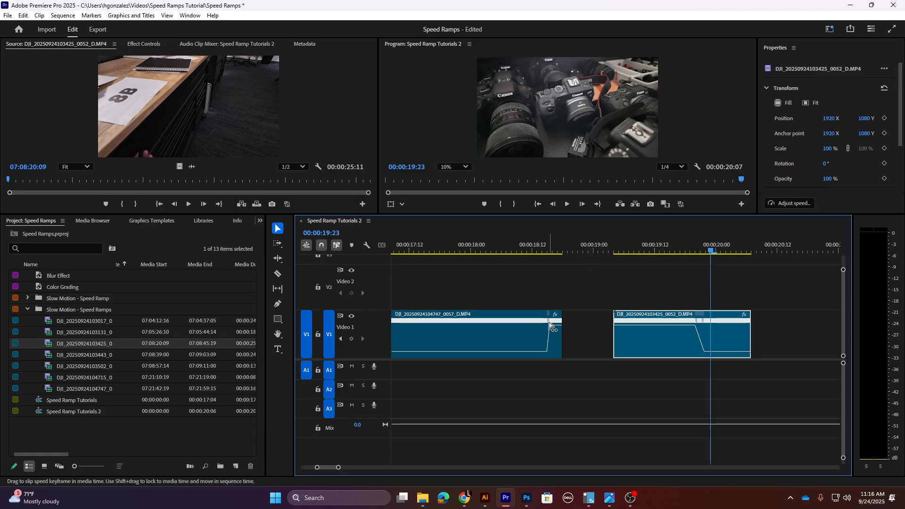
- Move the 0057 clip's speed ramp earlier to about 00:00:18:10, ripple delete the gap before the 0052 clip, and play back the cut
{"action": "left_click_drag", "start_coordinate": [551, 325], "coordinate": [520, 327]}
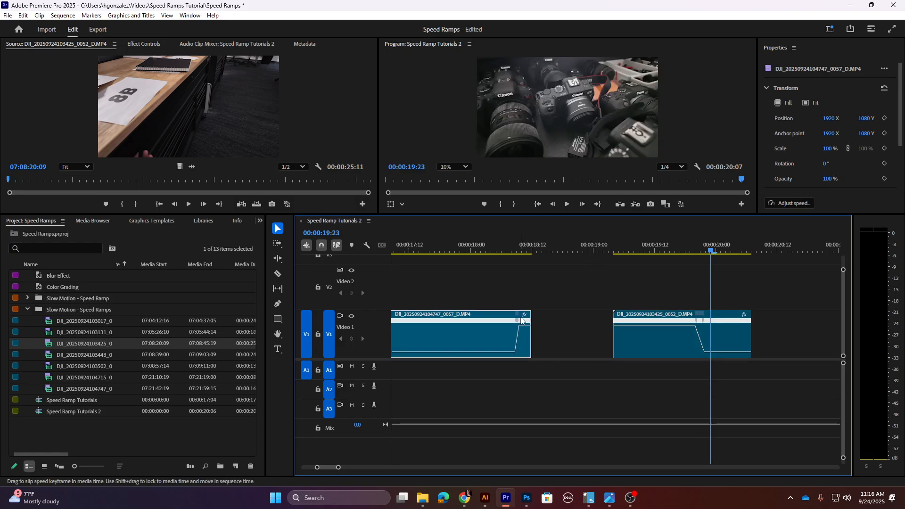
{"action": "right_click", "coordinate": [584, 328]}
{"action": "left_click", "coordinate": [593, 336]}
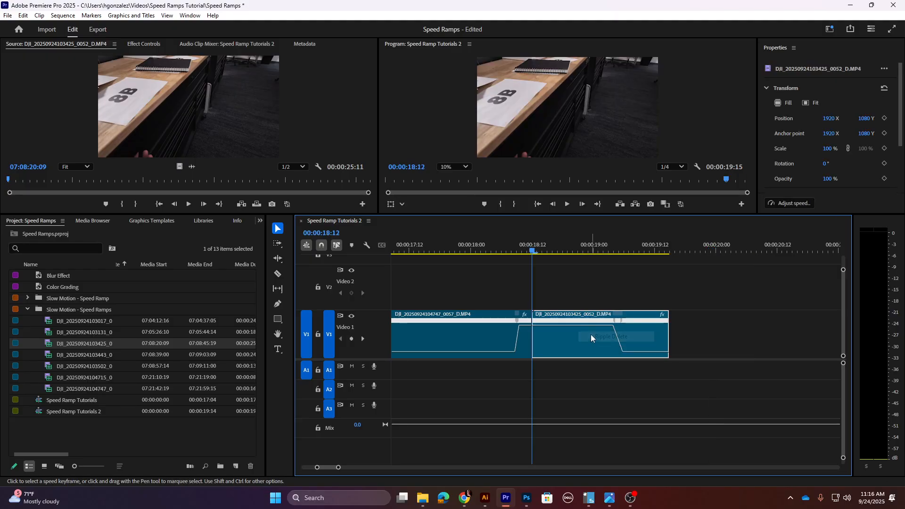
{"action": "left_click", "coordinate": [506, 250]}
{"action": "key", "text": "space"}
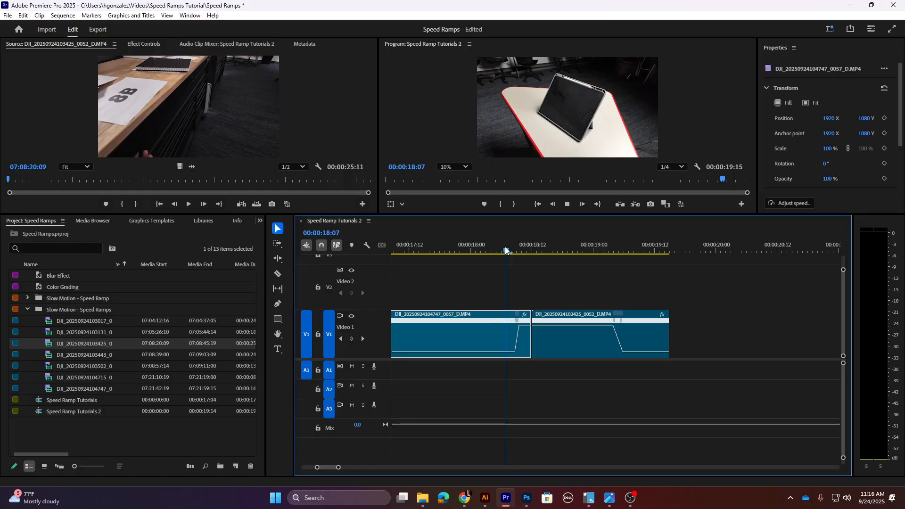
- Create a 3840 x 2160, 24.00 fps adjustment layer at the root of the Speed Ramps project
{"action": "key", "text": "space"}
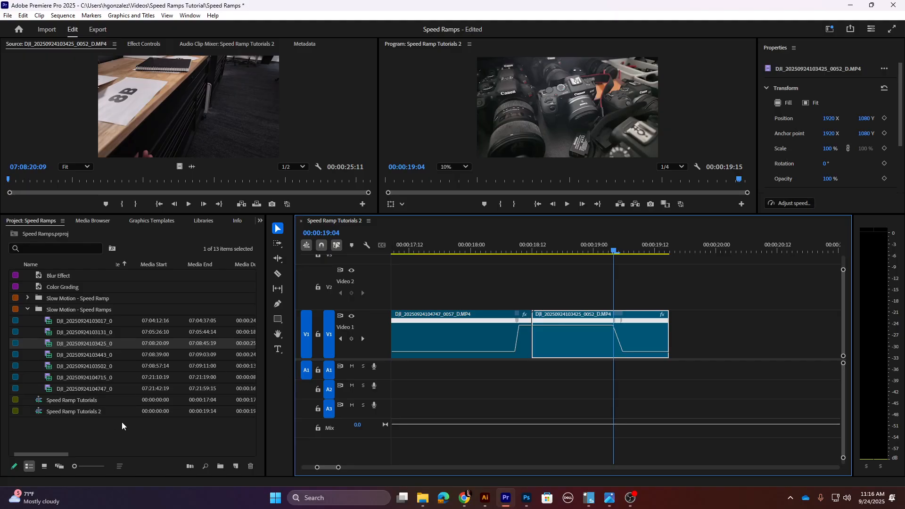
{"action": "right_click", "coordinate": [104, 437]}
{"action": "left_click", "coordinate": [40, 392]}
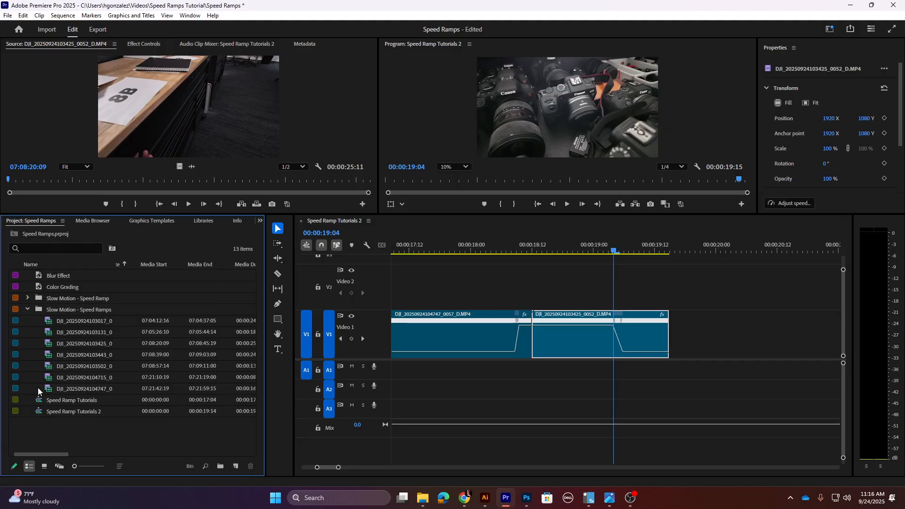
{"action": "left_click", "coordinate": [27, 309]}
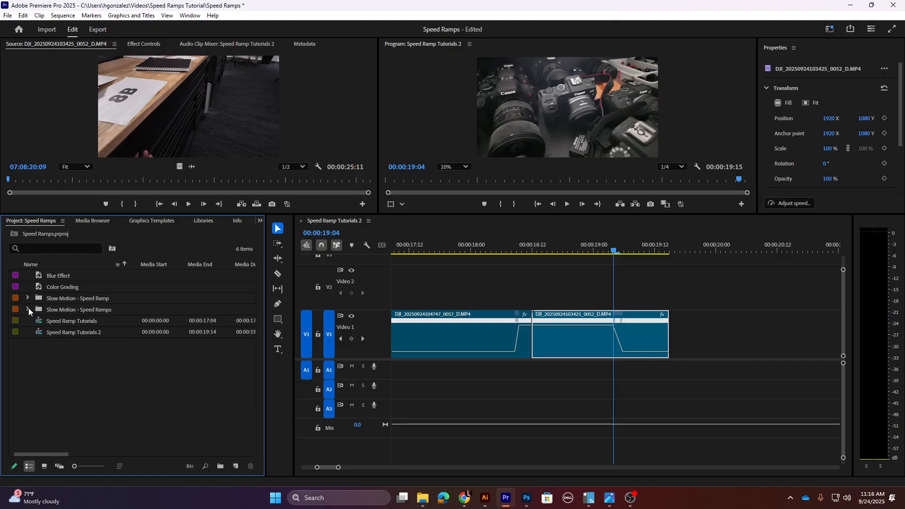
{"action": "right_click", "coordinate": [54, 365]}
{"action": "mouse_move", "coordinate": [104, 219]}
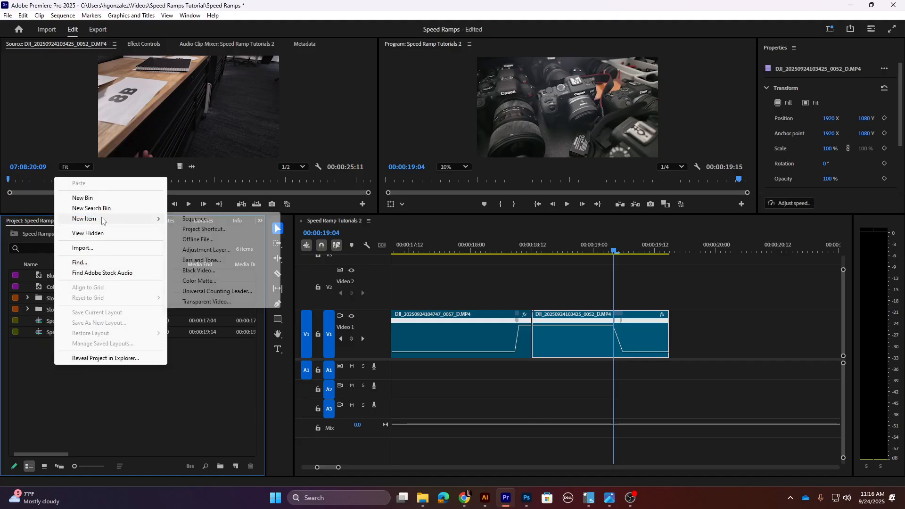
{"action": "left_click", "coordinate": [214, 250]}
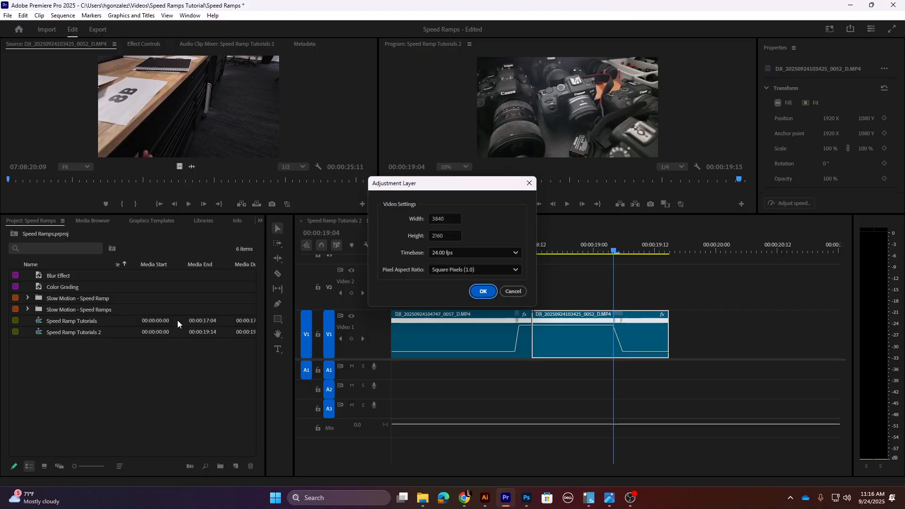
{"action": "left_click", "coordinate": [490, 291]}
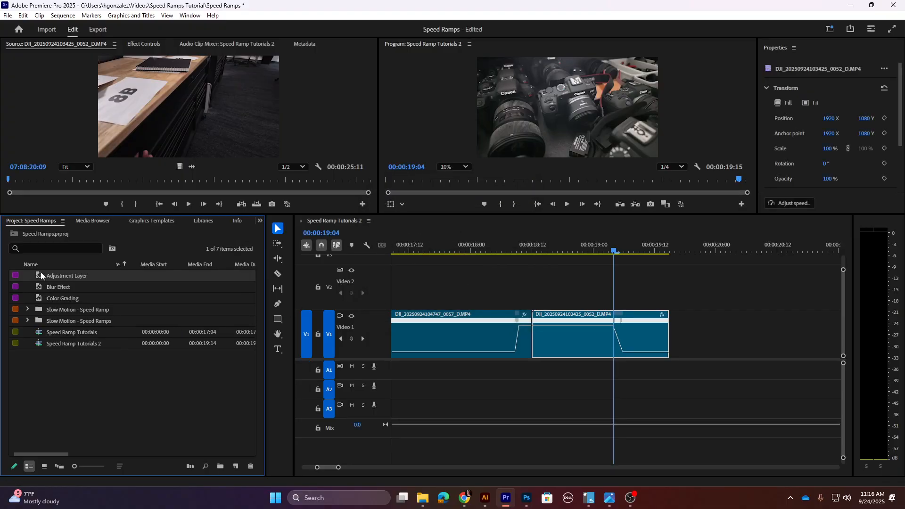
- Place the adjustment layer on Video 2 over the 0057/0052 cut from about 00:00:18:08, and cut off its excess at about 00:00:19:00
{"action": "left_click_drag", "start_coordinate": [41, 276], "coordinate": [515, 294]}
{"action": "key", "text": "c"}
{"action": "left_click", "coordinate": [593, 294]}
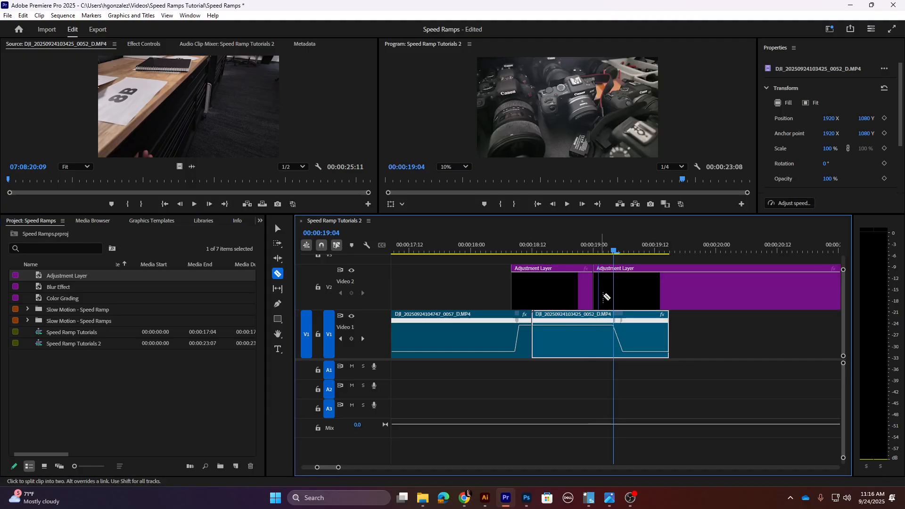
{"action": "key", "text": "v"}
{"action": "left_click", "coordinate": [644, 295]}
{"action": "key", "text": "Delete"}
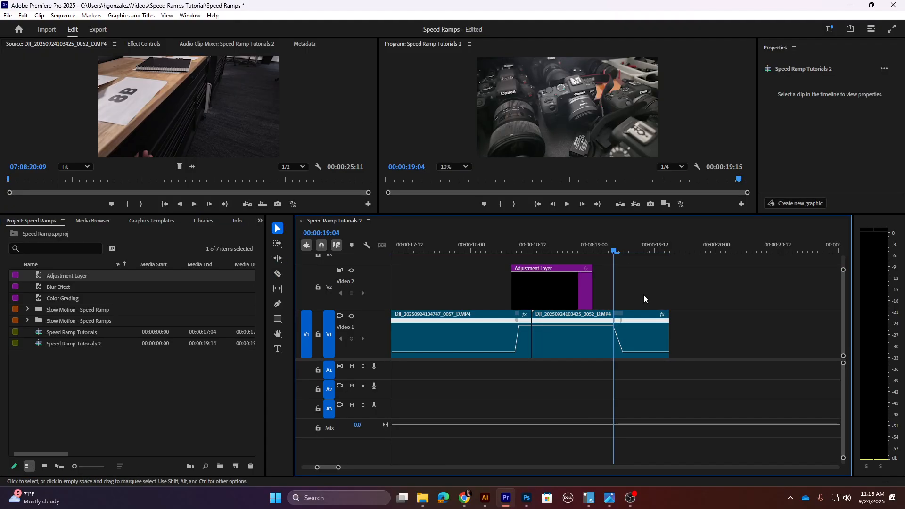
{"action": "mouse_move", "coordinate": [576, 297]}
{"action": "left_mouse_down"}
{"action": "mouse_move", "coordinate": [587, 298]}
{"action": "mouse_move", "coordinate": [560, 298]}
{"action": "left_mouse_up"}
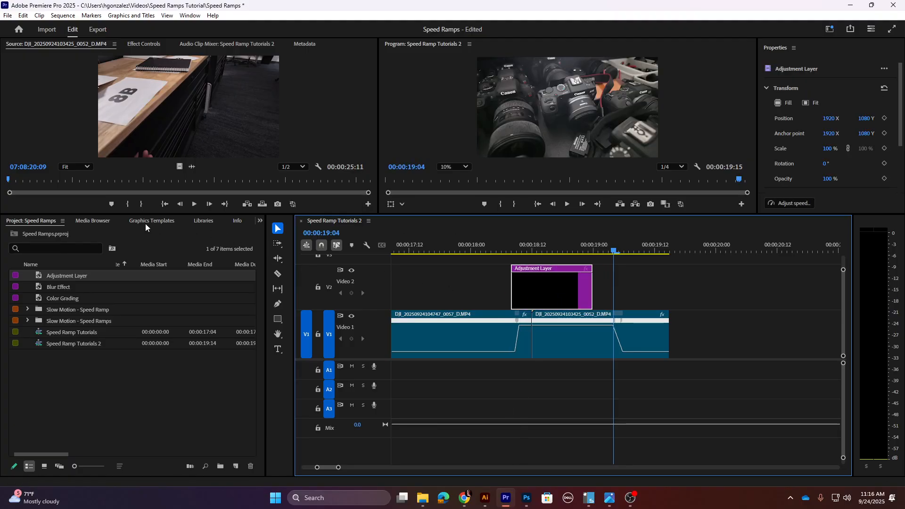
- Search the effects for blur and apply Directional Blur to the adjustment layer over the cut
{"action": "left_click", "coordinate": [260, 220]}
{"action": "left_click", "coordinate": [280, 295]}
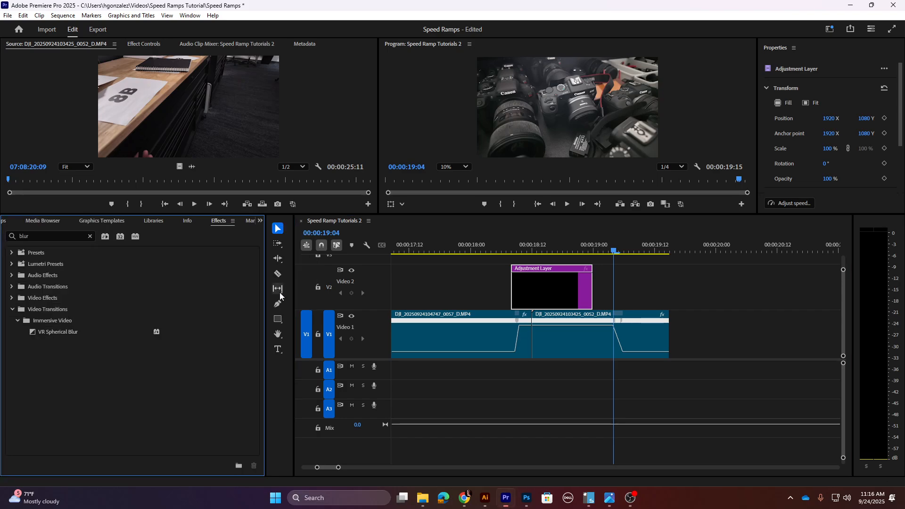
{"action": "left_click", "coordinate": [64, 235]}
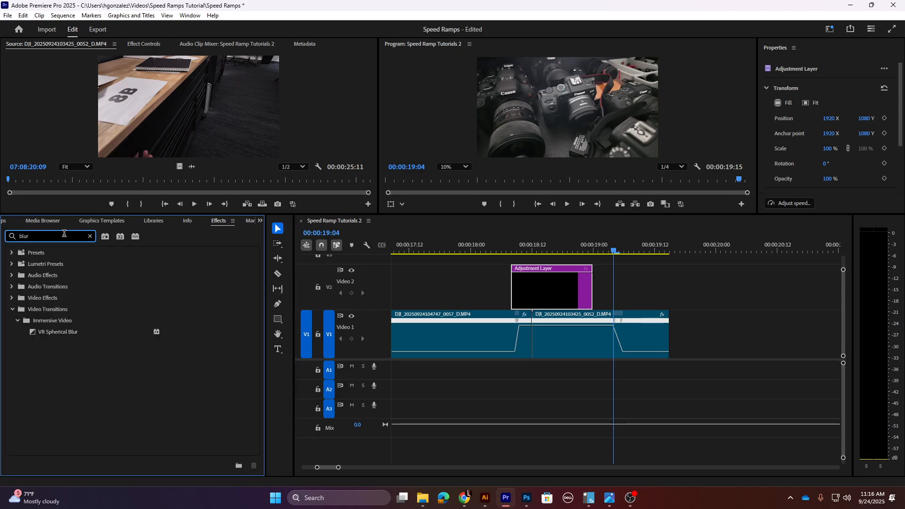
{"action": "key", "text": "BackSpace"}
{"action": "key", "text": "BackSpace"}
{"action": "key", "text": "BackSpace"}
{"action": "key", "text": "BackSpace"}
{"action": "type", "text": "blur"}
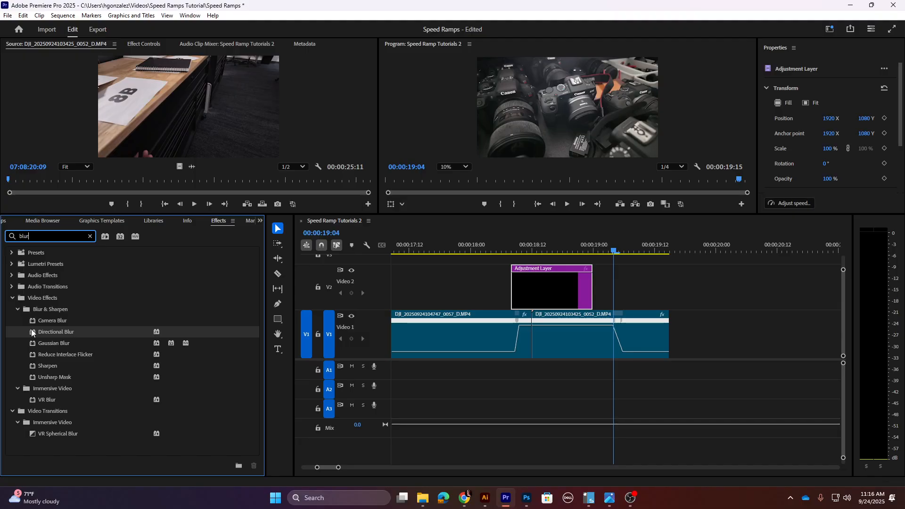
{"action": "left_click_drag", "start_coordinate": [33, 335], "coordinate": [533, 285]}
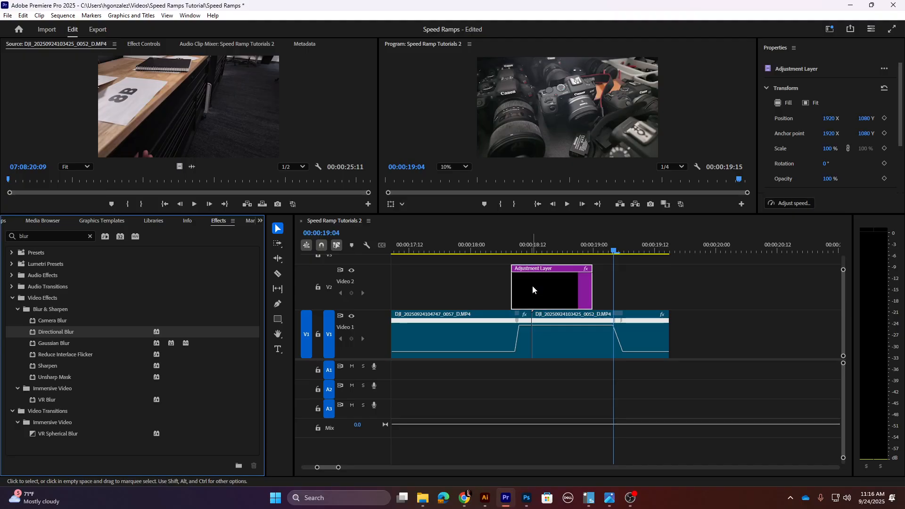
- Keyframe the Directional Blur's direction and blur length from 0 at 00:00:18:08 to 98° and 59 at 00:00:18:10
{"action": "left_click", "coordinate": [141, 44]}
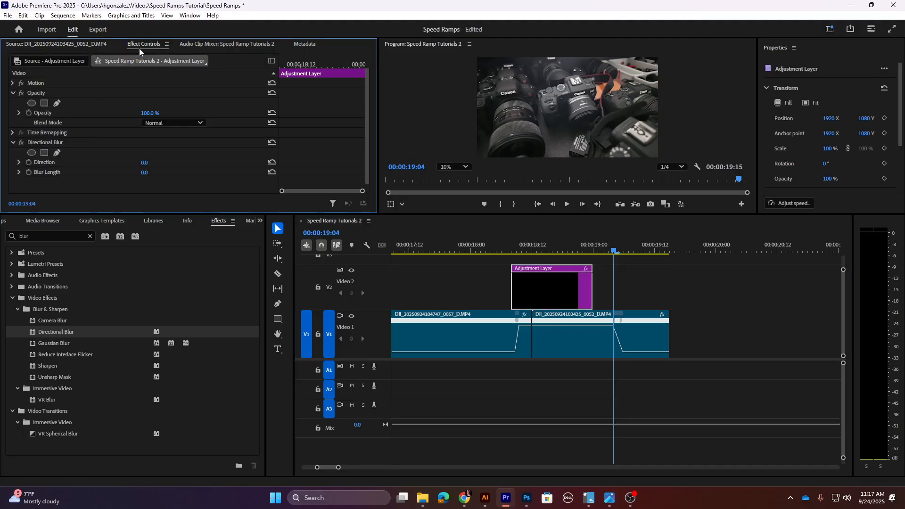
{"action": "left_click", "coordinate": [30, 143]}
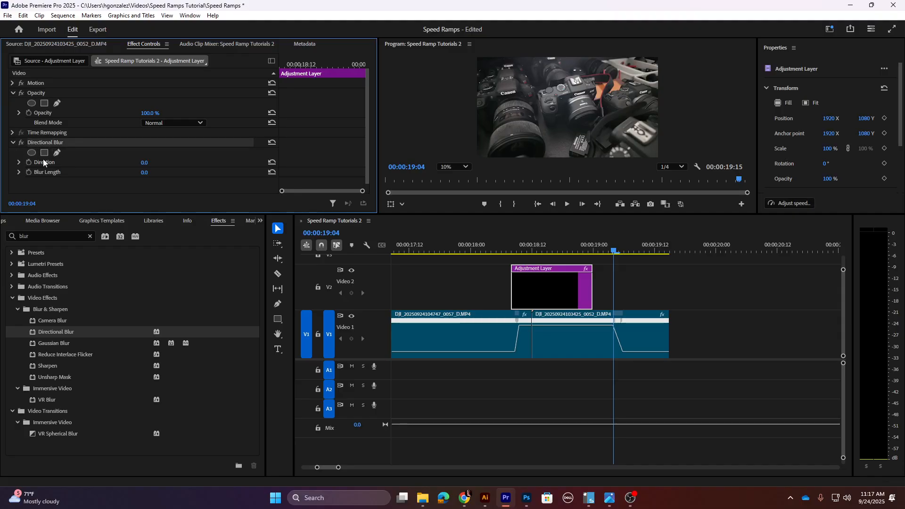
{"action": "left_click_drag", "start_coordinate": [519, 251], "coordinate": [514, 254]}
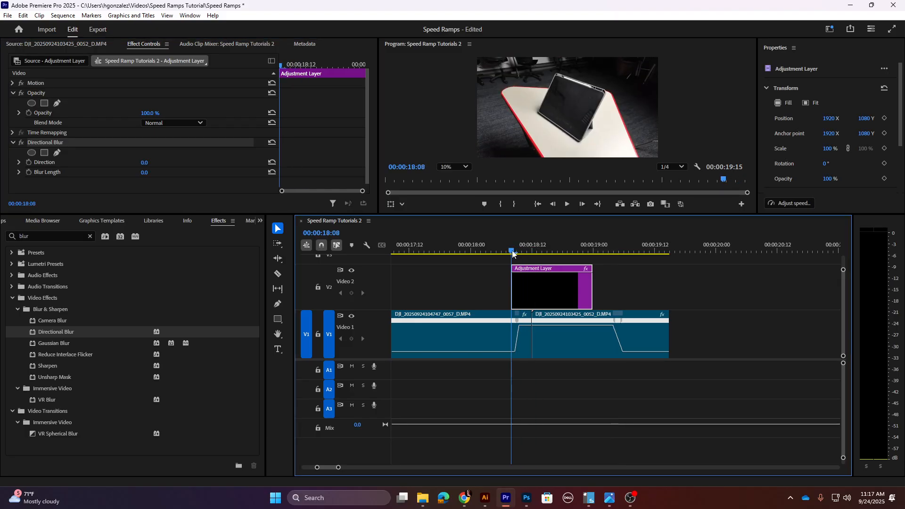
{"action": "left_click", "coordinate": [29, 163]}
{"action": "left_click", "coordinate": [29, 172]}
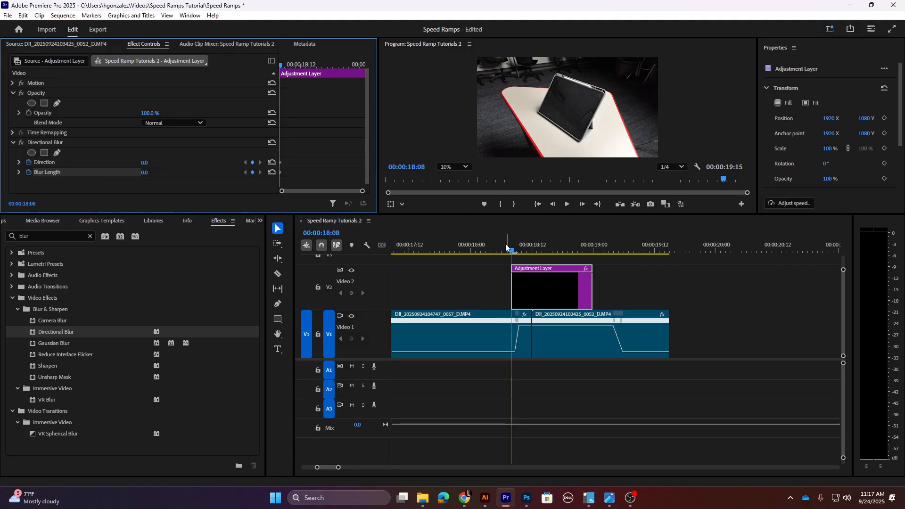
{"action": "left_click_drag", "start_coordinate": [513, 255], "coordinate": [524, 256]}
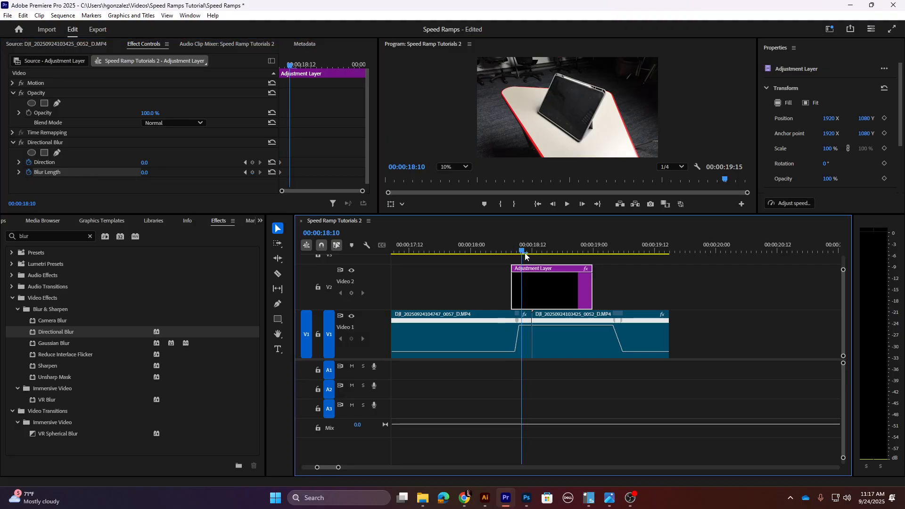
{"action": "left_click_drag", "start_coordinate": [145, 166], "coordinate": [171, 176]}
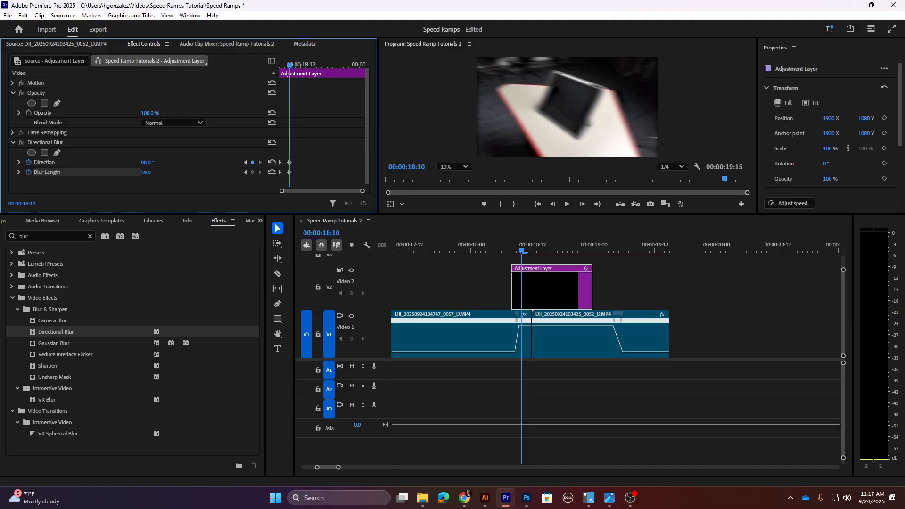
- Keyframe the adjustment layer's blur length at 154 at 00:00:18:16 and at 89 at 00:00:18:21
{"action": "left_click_drag", "start_coordinate": [525, 252], "coordinate": [556, 251]}
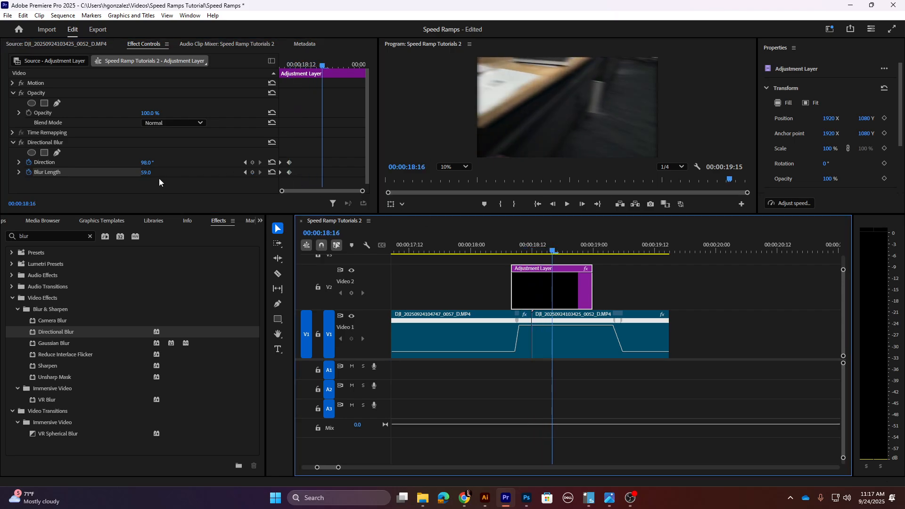
{"action": "left_click_drag", "start_coordinate": [144, 175], "coordinate": [216, 174]}
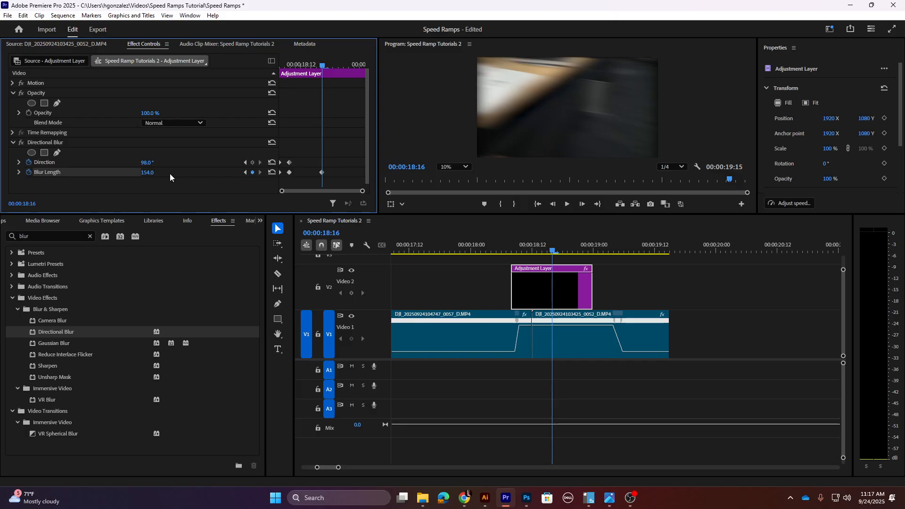
{"action": "left_click_drag", "start_coordinate": [555, 250], "coordinate": [582, 250]}
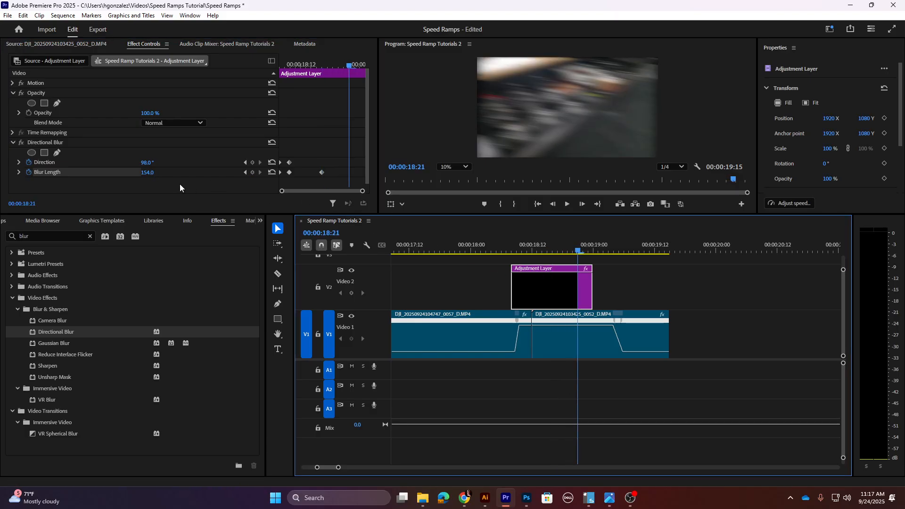
{"action": "left_click", "coordinate": [146, 173]}
{"action": "type", "text": "25"}
{"action": "key", "text": "Return"}
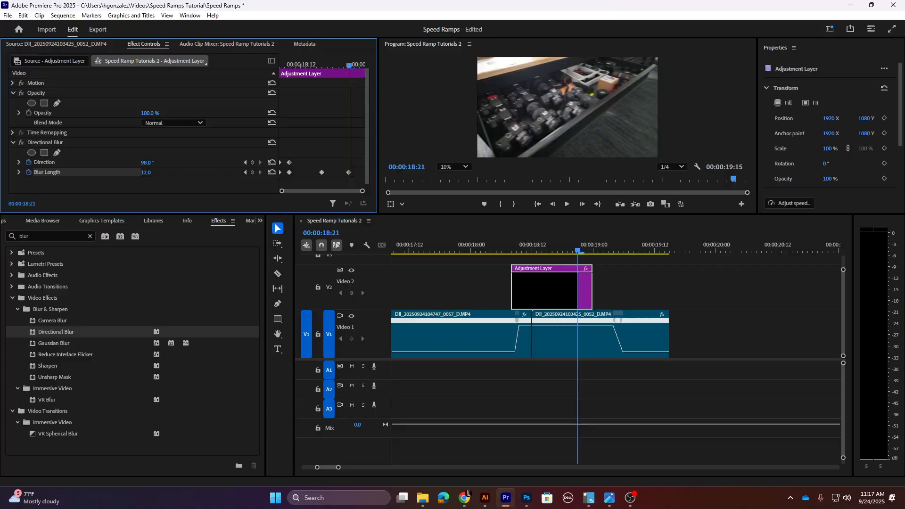
{"action": "left_click_drag", "start_coordinate": [146, 172], "coordinate": [177, 173]}
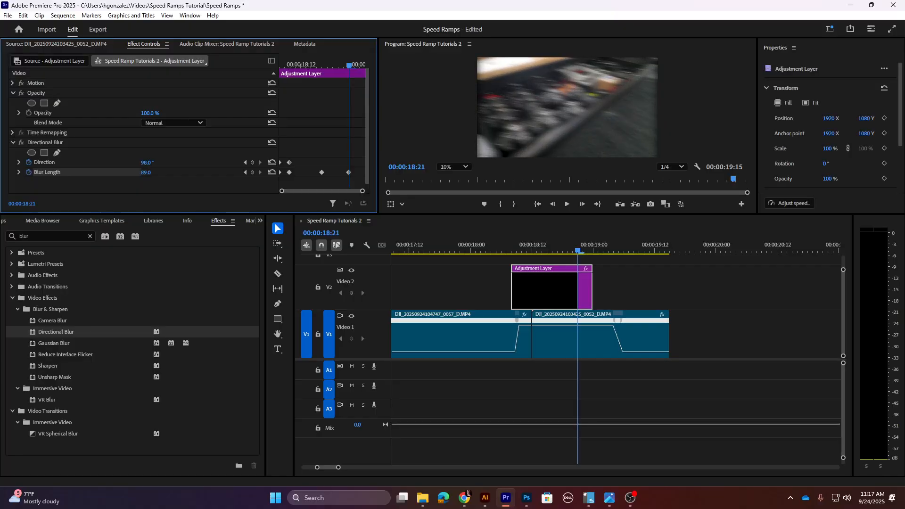
- Keyframe the adjustment layer's blur length at 0 at 00:00:18:23, and play back the blurred transition
{"action": "left_click_drag", "start_coordinate": [586, 252], "coordinate": [592, 255]}
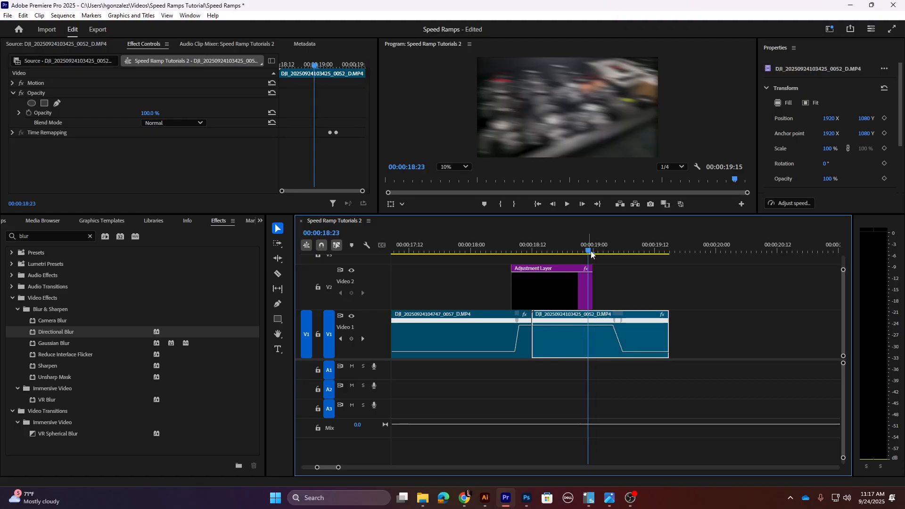
{"action": "left_click", "coordinate": [584, 284]}
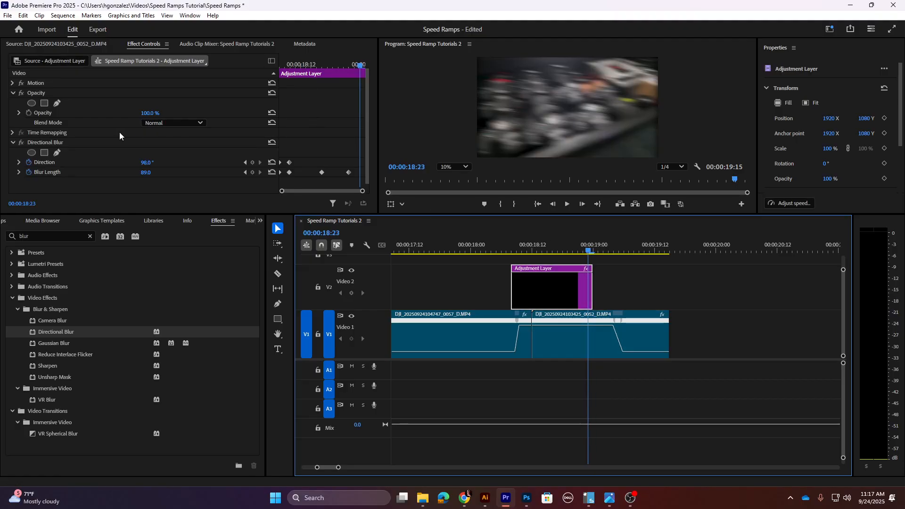
{"action": "left_click", "coordinate": [147, 173]}
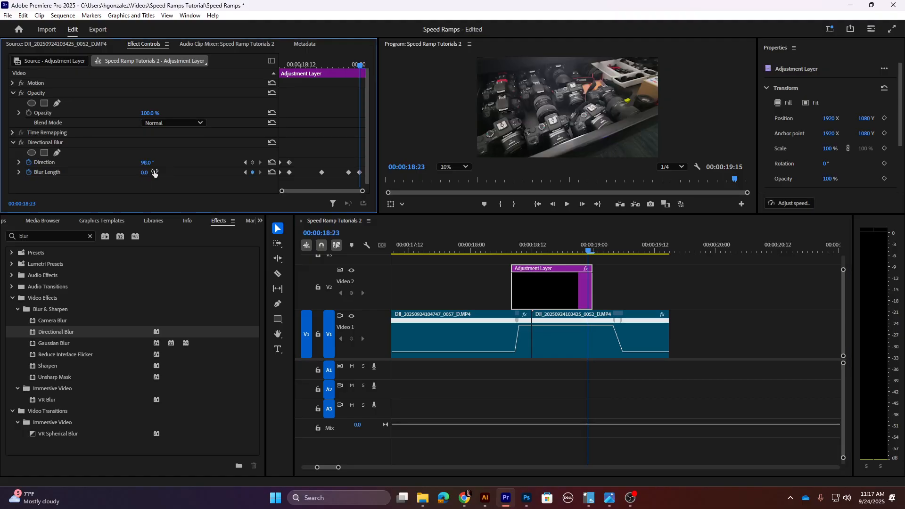
{"action": "left_click_drag", "start_coordinate": [557, 250], "coordinate": [513, 249]}
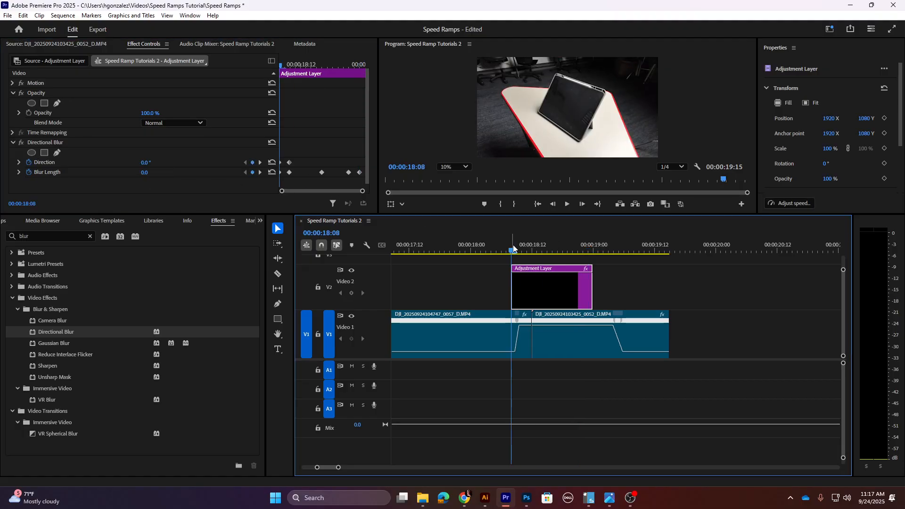
{"action": "key", "text": "space"}
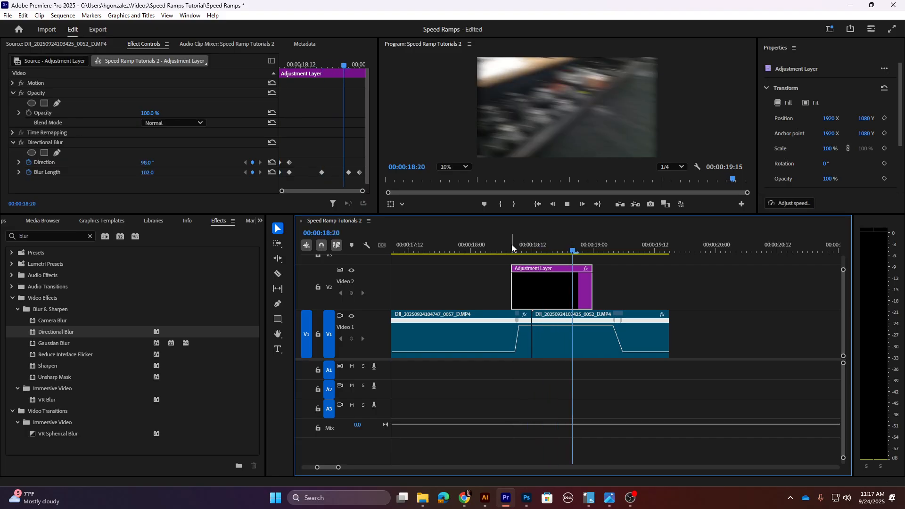
{"action": "key", "text": "space"}
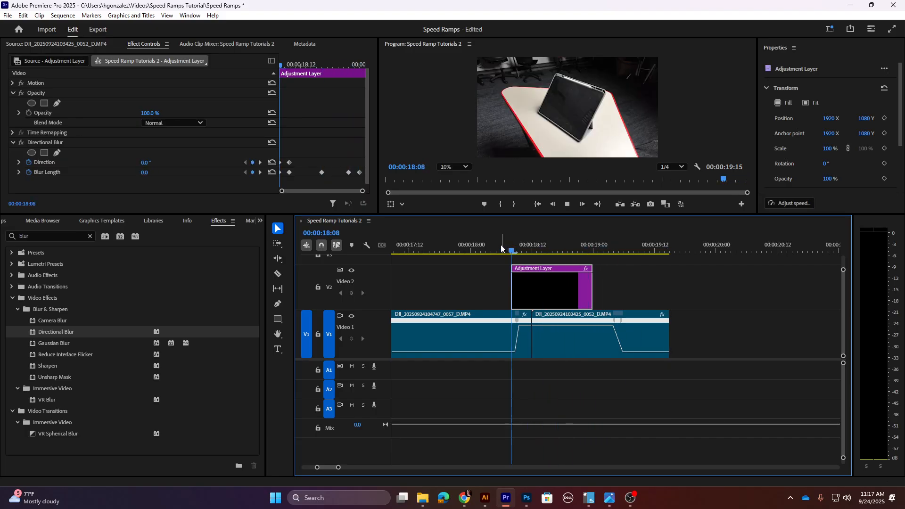
{"action": "left_click", "coordinate": [497, 250]}
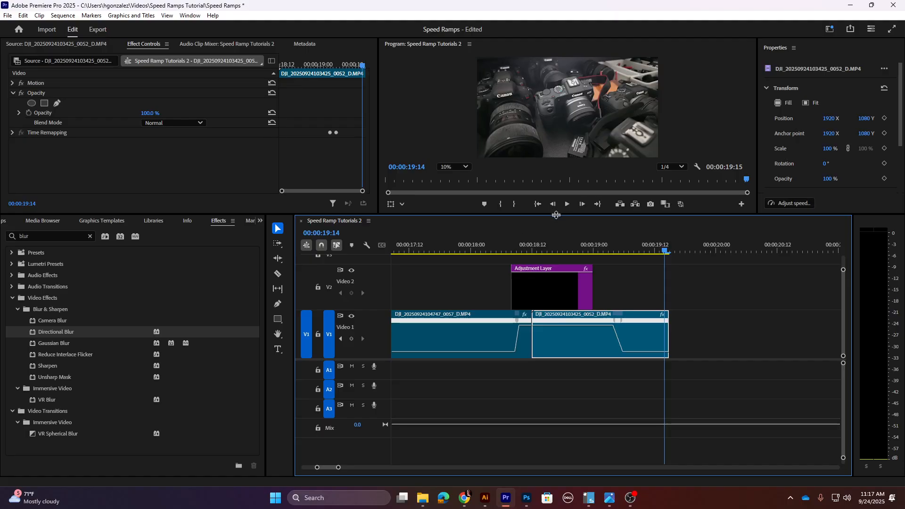
- Create a new adjustment layer in the Speed Ramps project with the default video settings
{"action": "left_click", "coordinate": [13, 297]}
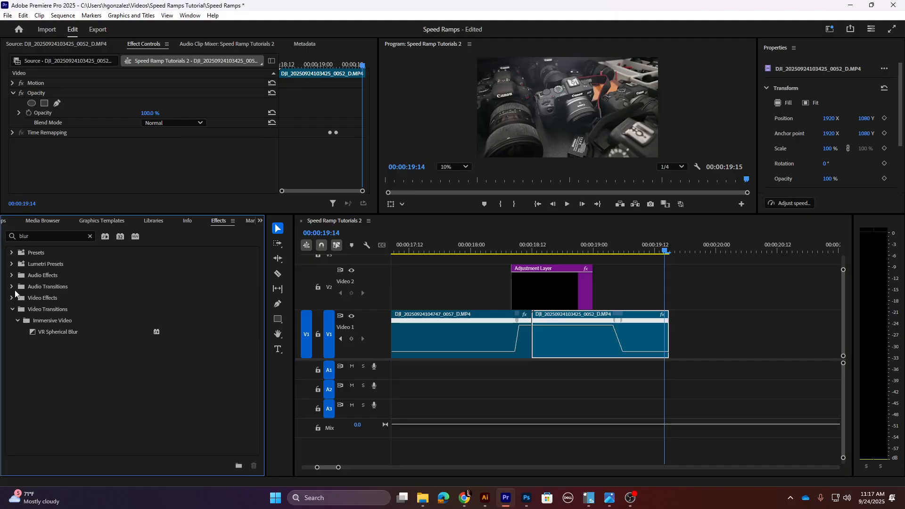
{"action": "left_click", "coordinate": [4, 222]}
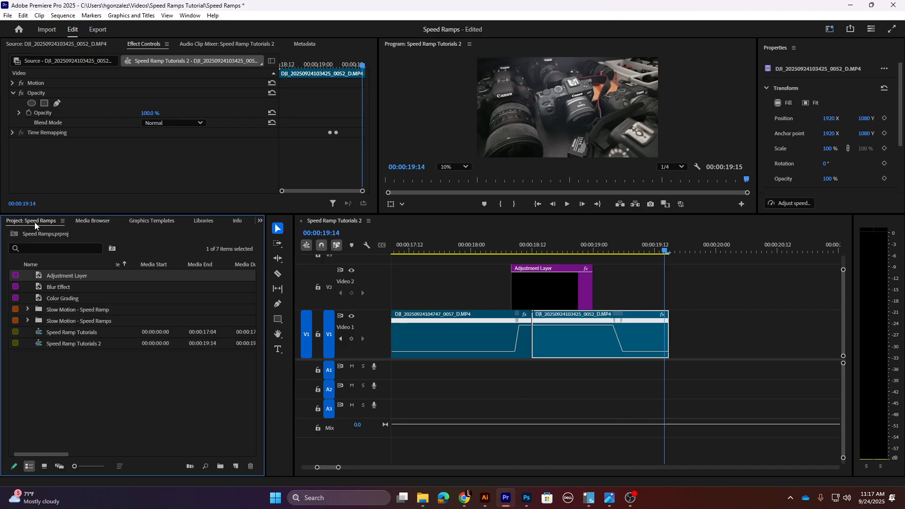
{"action": "left_click", "coordinate": [75, 395]}
{"action": "right_click", "coordinate": [60, 383]}
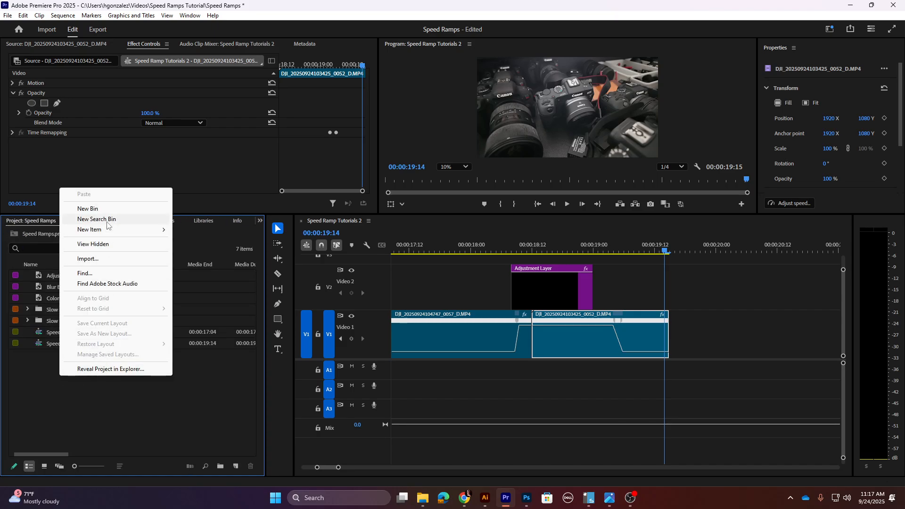
{"action": "mouse_move", "coordinate": [104, 233]}
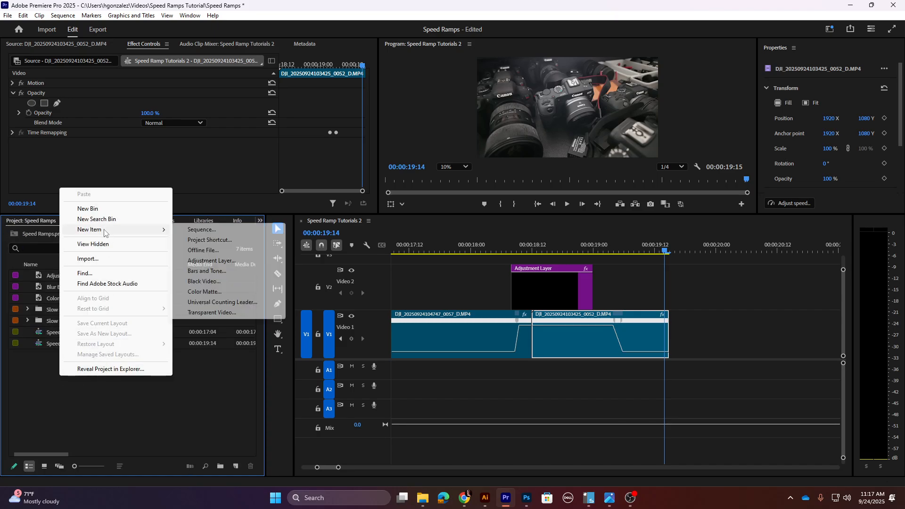
{"action": "left_click", "coordinate": [209, 262]}
{"action": "left_click", "coordinate": [483, 291]}
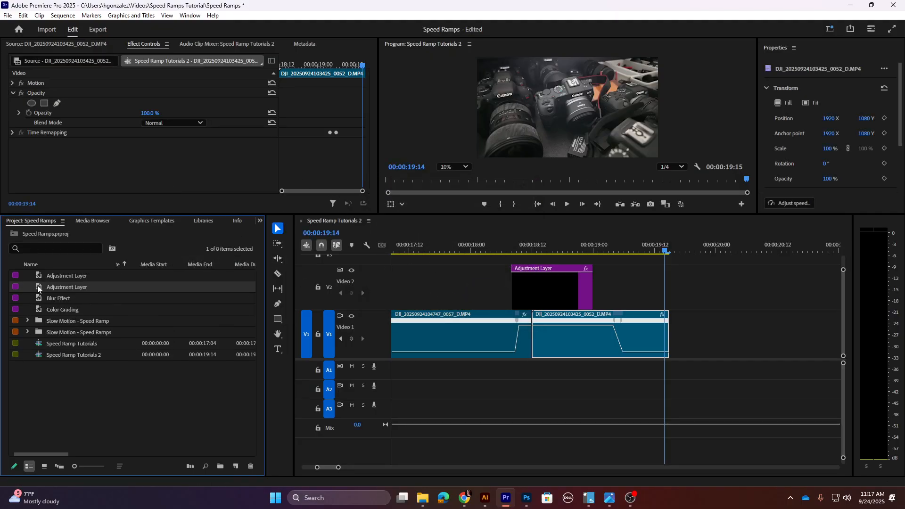
- Rename the new adjustment layer in the project as Color
{"action": "left_click", "coordinate": [61, 289]}
{"action": "left_click", "coordinate": [62, 290]}
{"action": "double_click", "coordinate": [65, 290]}
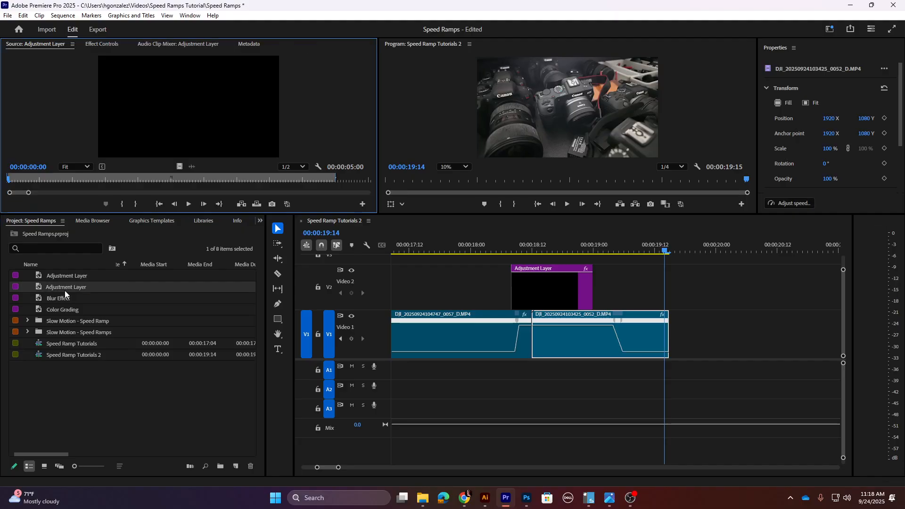
{"action": "left_click", "coordinate": [64, 290]}
{"action": "type", "text": "Co"}
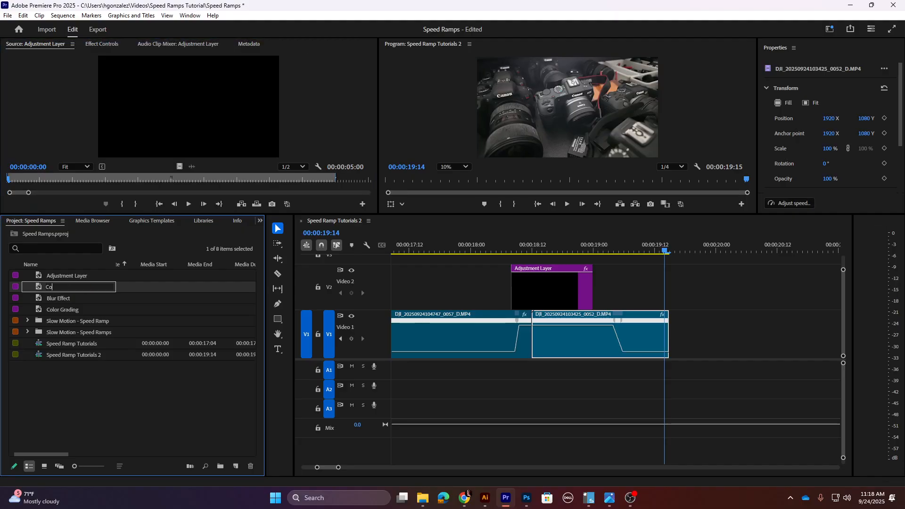
{"action": "type", "text": "lor"}
{"action": "key", "text": "Return"}
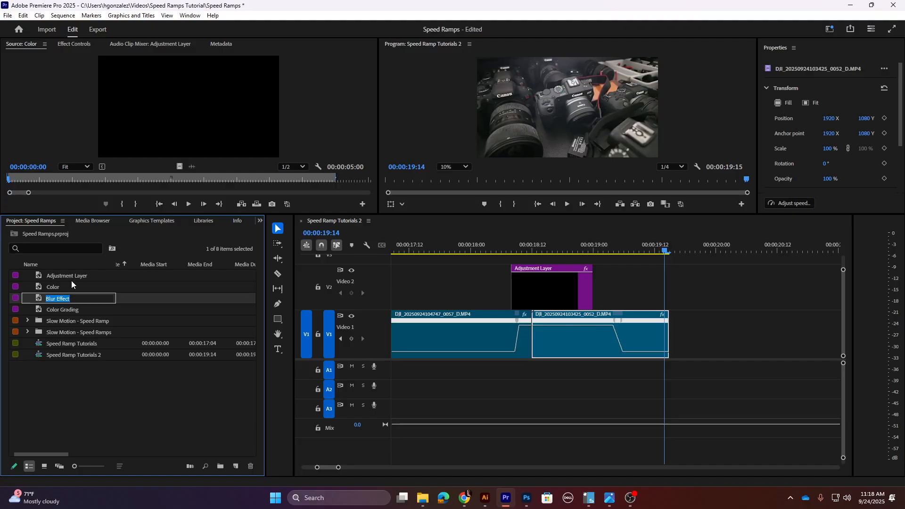
- Rename the remaining project item called Adjustment Layer as Blur
{"action": "left_click", "coordinate": [43, 273]}
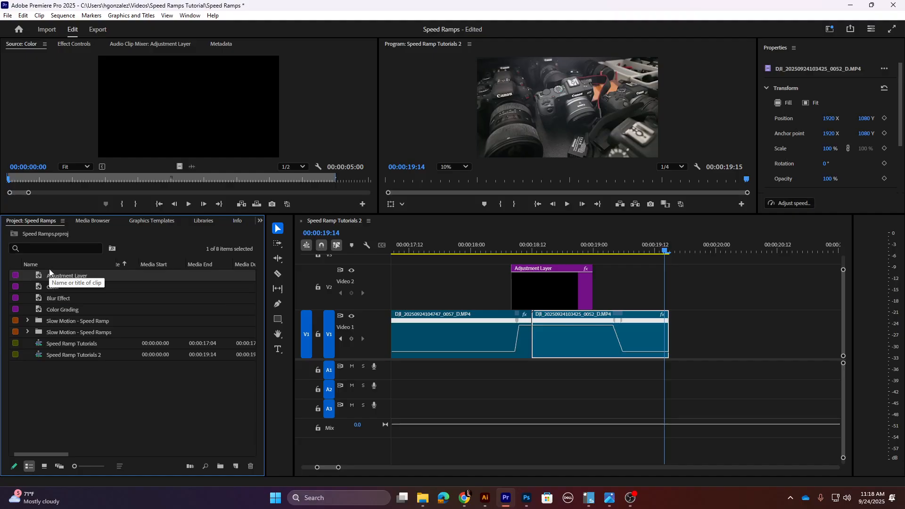
{"action": "left_click", "coordinate": [74, 276]}
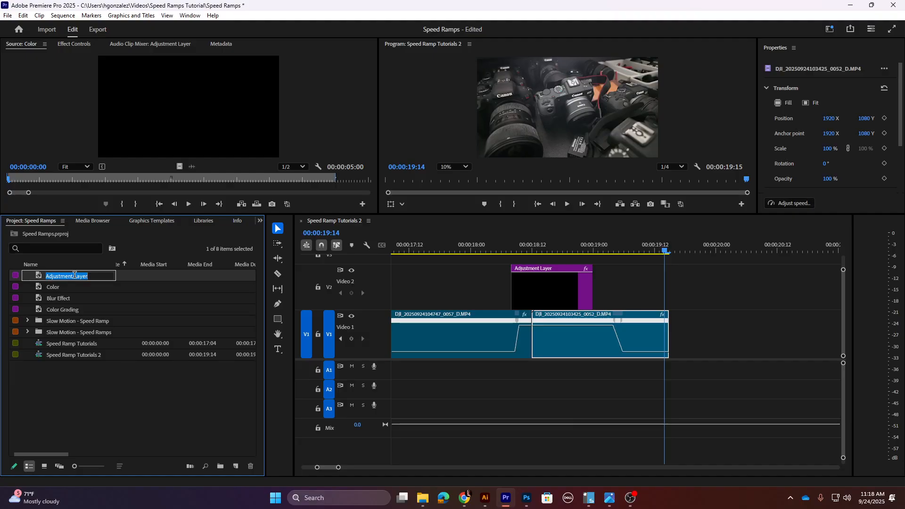
{"action": "type", "text": "Blur"}
{"action": "key", "text": "Return"}
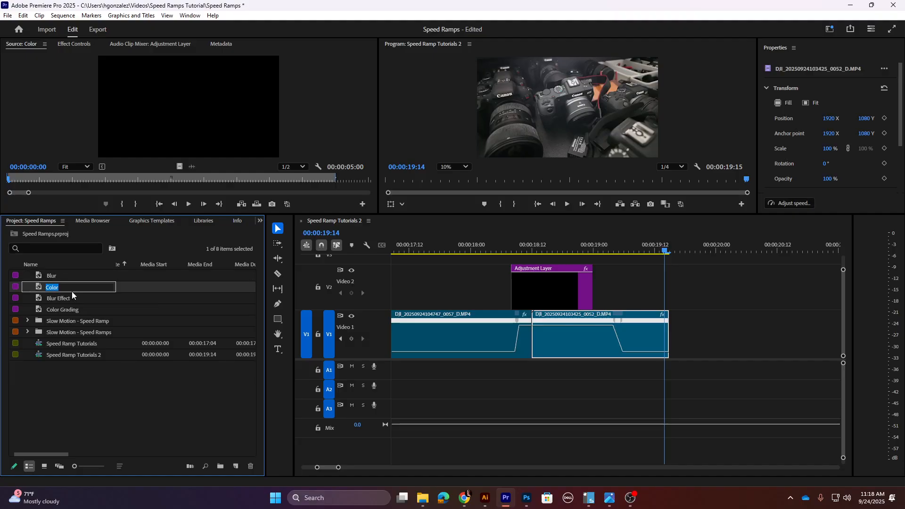
- Place the Color adjustment layer on track V3 and stretch it over the full length of the sequence
{"action": "left_click_drag", "start_coordinate": [45, 287], "coordinate": [625, 259]}
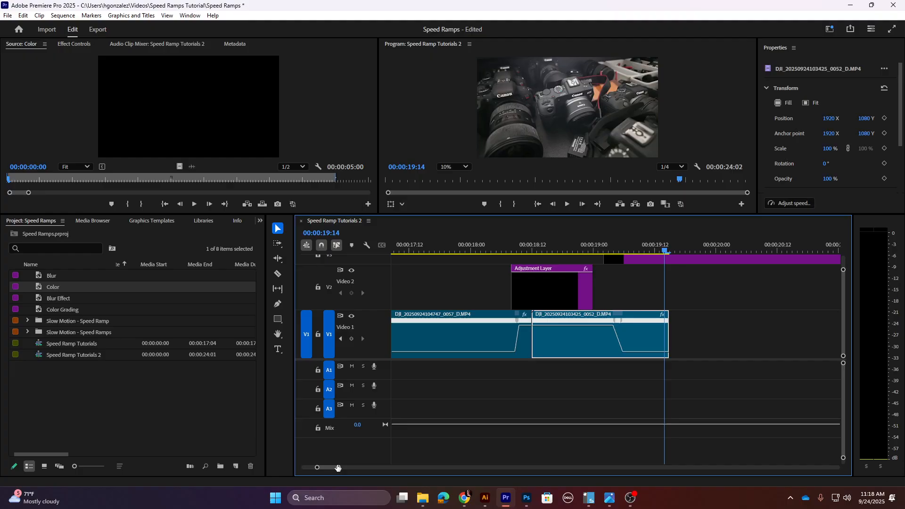
{"action": "left_click_drag", "start_coordinate": [339, 467], "coordinate": [407, 472]}
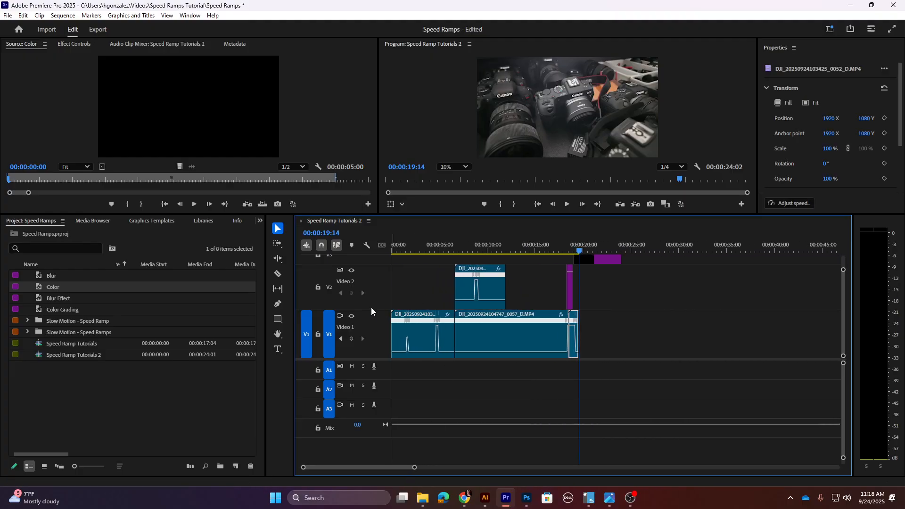
{"action": "left_click_drag", "start_coordinate": [372, 310], "coordinate": [373, 344]}
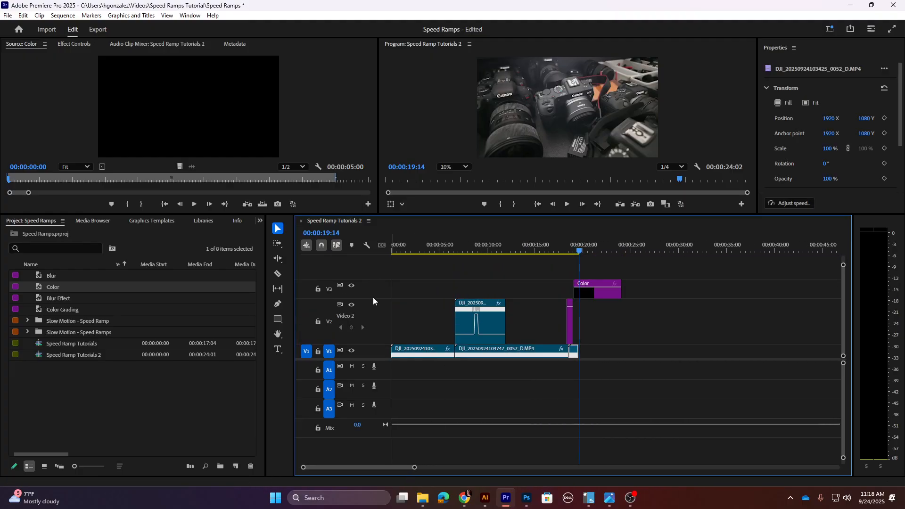
{"action": "left_click_drag", "start_coordinate": [374, 299], "coordinate": [373, 325]}
{"action": "left_click_drag", "start_coordinate": [615, 320], "coordinate": [578, 321]}
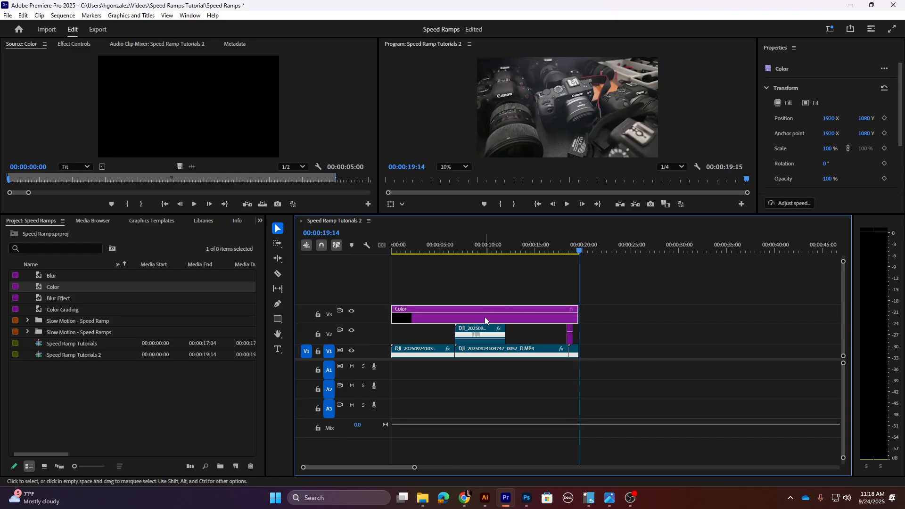
- In the Color workspace, set the Color adjustment layer's temperature to -19 and tint to -17.9
{"action": "left_click", "coordinate": [830, 29]}
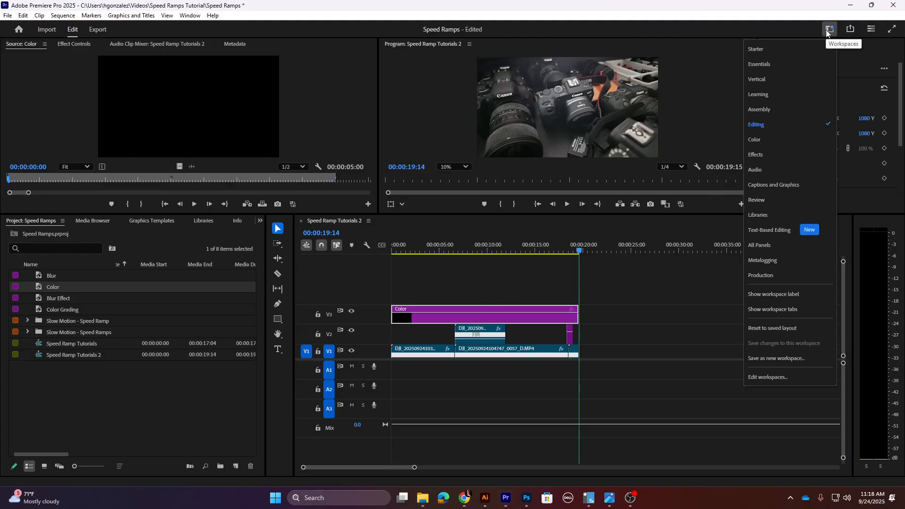
{"action": "left_click", "coordinate": [763, 140]}
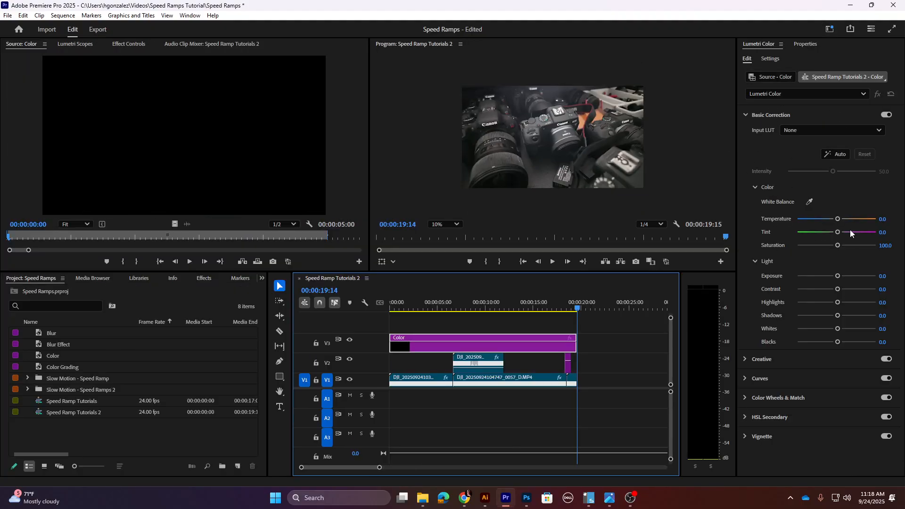
{"action": "left_click", "coordinate": [511, 327]}
{"action": "left_click", "coordinate": [502, 348]}
{"action": "left_click", "coordinate": [884, 219]}
{"action": "type", "text": "-"}
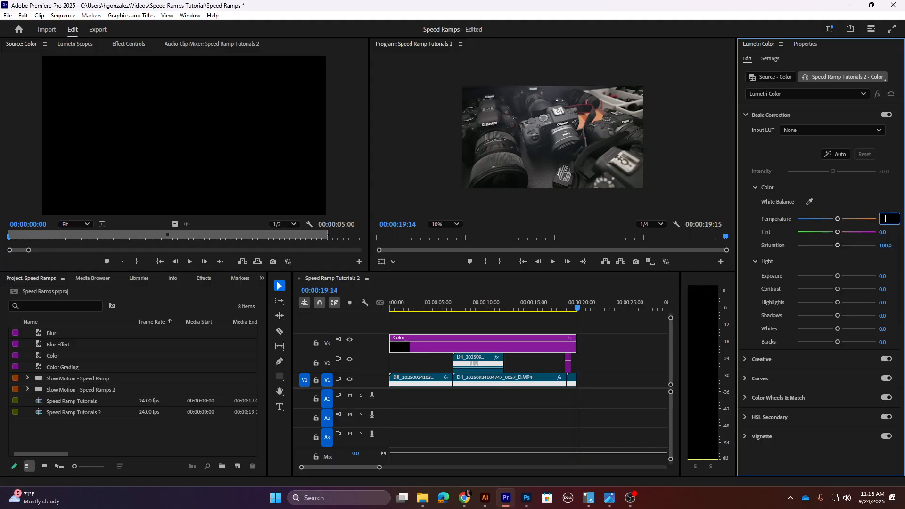
{"action": "type", "text": "19"}
{"action": "left_click", "coordinate": [887, 232]}
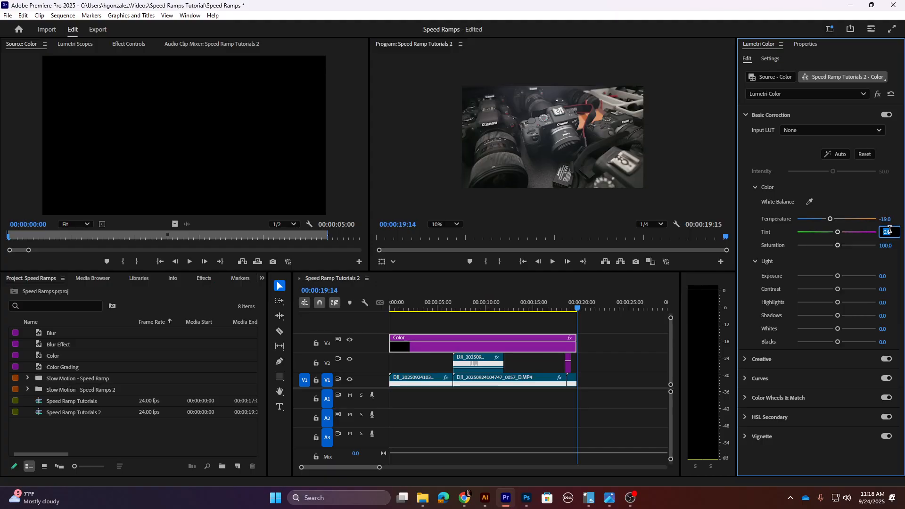
{"action": "type", "text": "-17.5"}
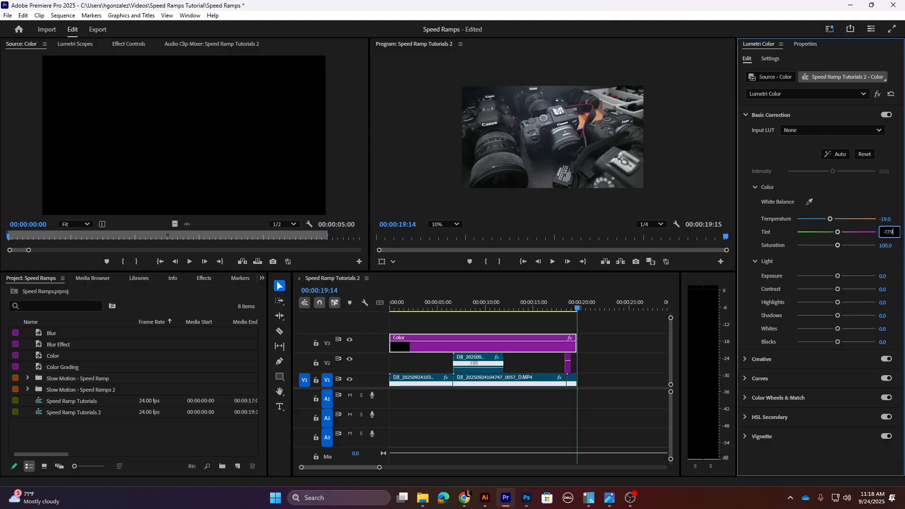
{"action": "key", "text": "Return"}
- Set the Color adjustment layer's exposure to -0.5 and contrast to 47.9
{"action": "left_click", "coordinate": [888, 276]}
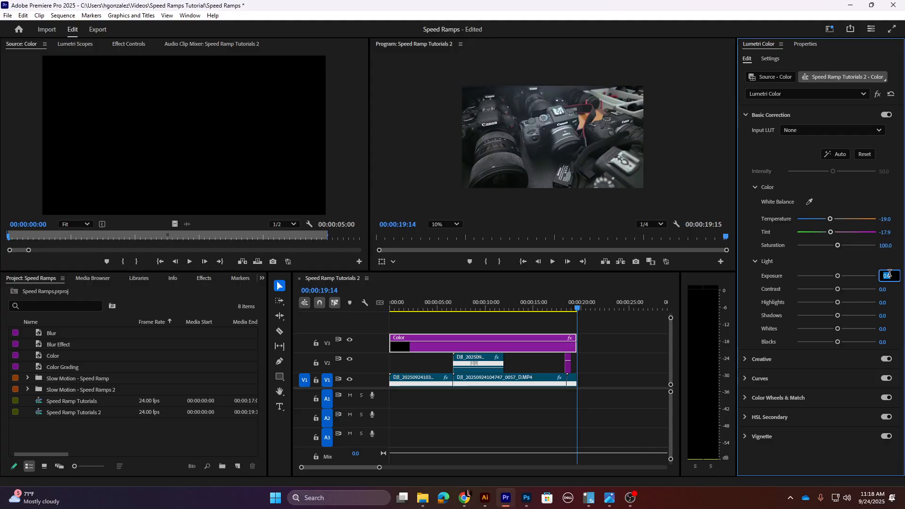
{"action": "type", "text": "-"}
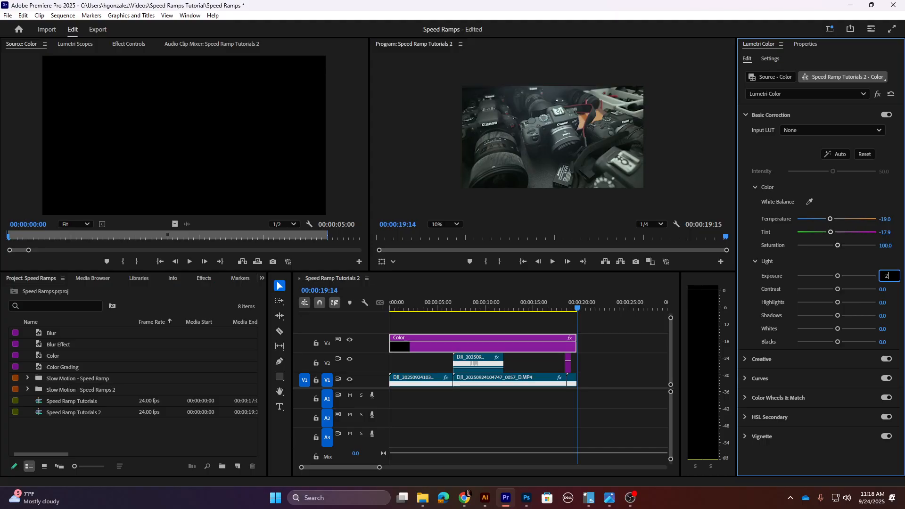
{"action": "type", "text": "05"}
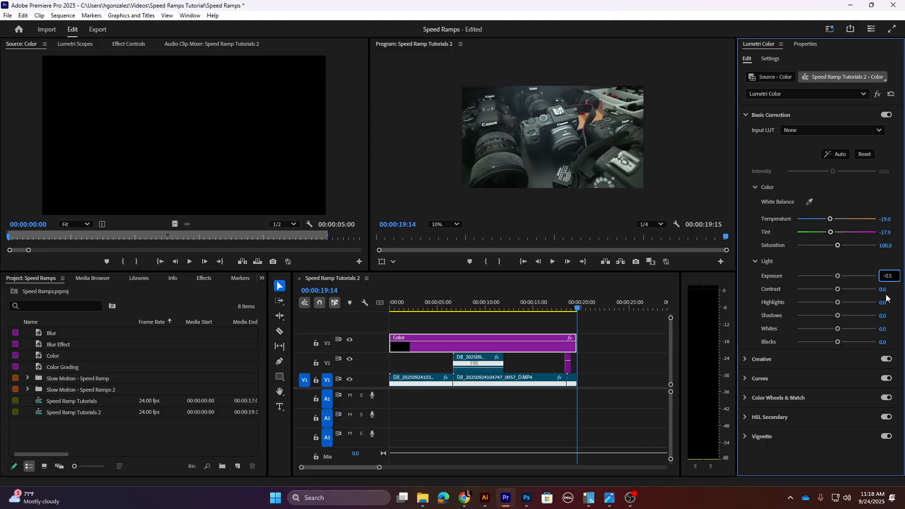
{"action": "type", "text": ".5"}
{"action": "left_click", "coordinate": [887, 289]}
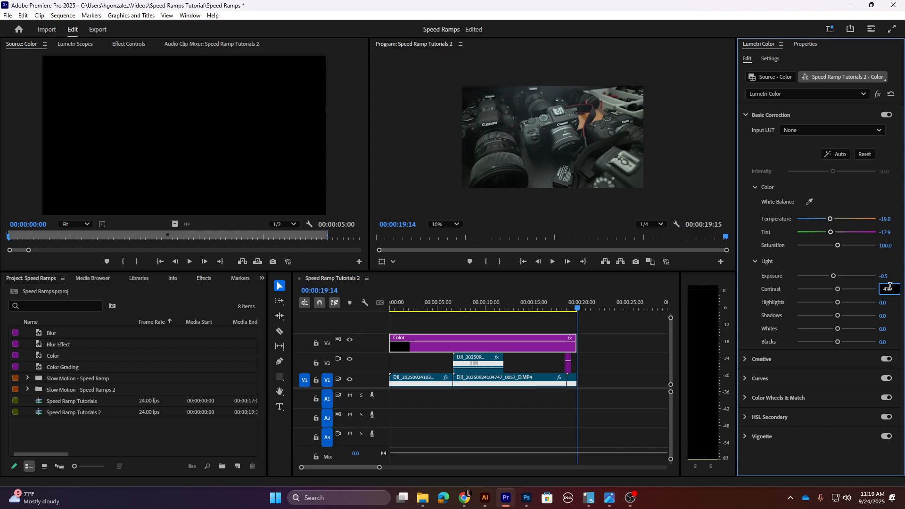
- Set the Color adjustment layer's highlights to -10.7 and shadows to -39.3
{"action": "left_click", "coordinate": [882, 303]}
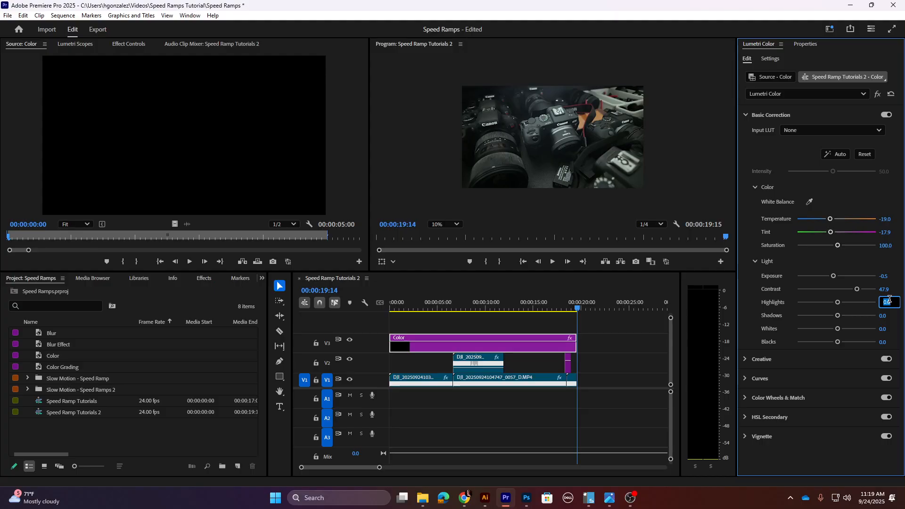
{"action": "type", "text": "-10"}
{"action": "left_click", "coordinate": [888, 315]}
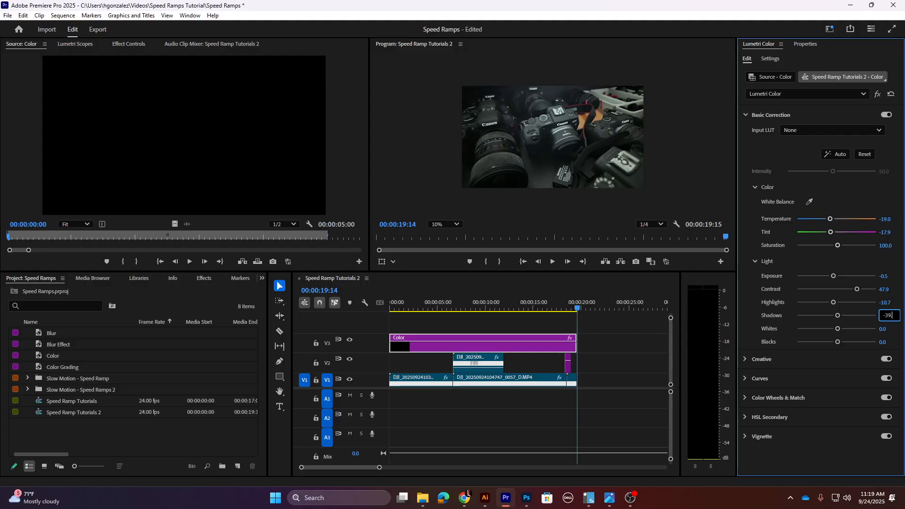
{"action": "type", "text": "-39.3"}
{"action": "left_click", "coordinate": [883, 342]}
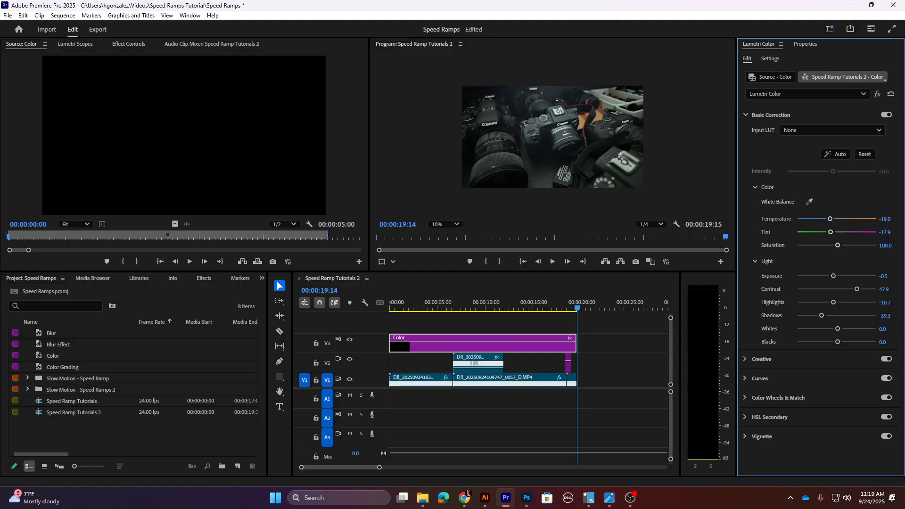
- Compare the footage with and without the V3 color grade at several points, and play the sequence from the start
{"action": "left_click_drag", "start_coordinate": [496, 303], "coordinate": [388, 297]}
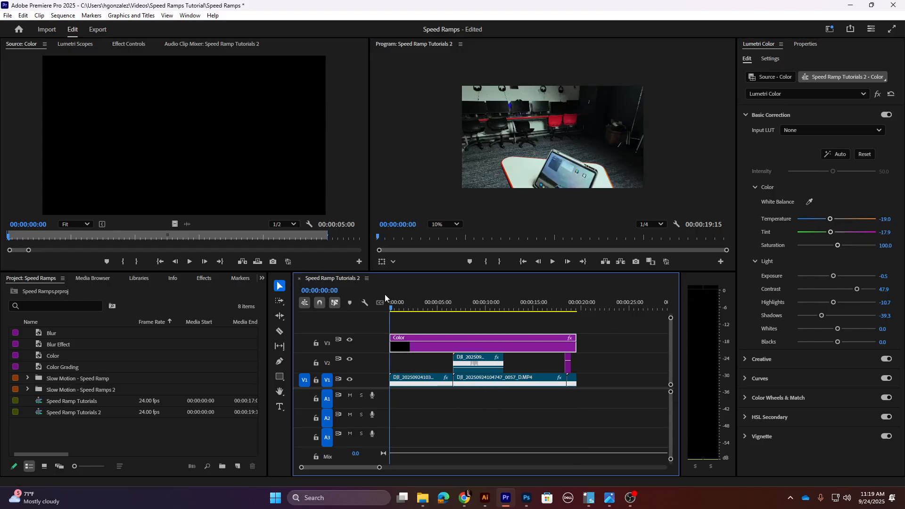
{"action": "key", "text": "space"}
{"action": "key", "text": "space"}
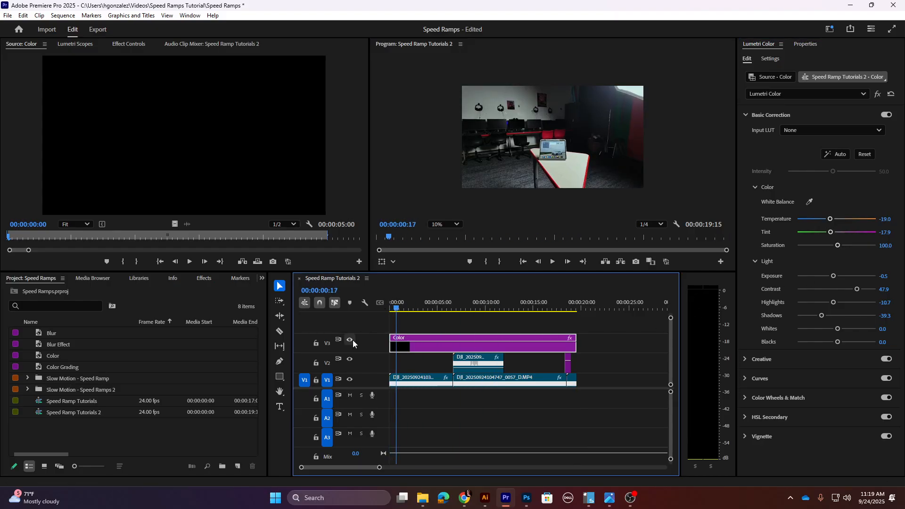
{"action": "left_click", "coordinate": [457, 308]}
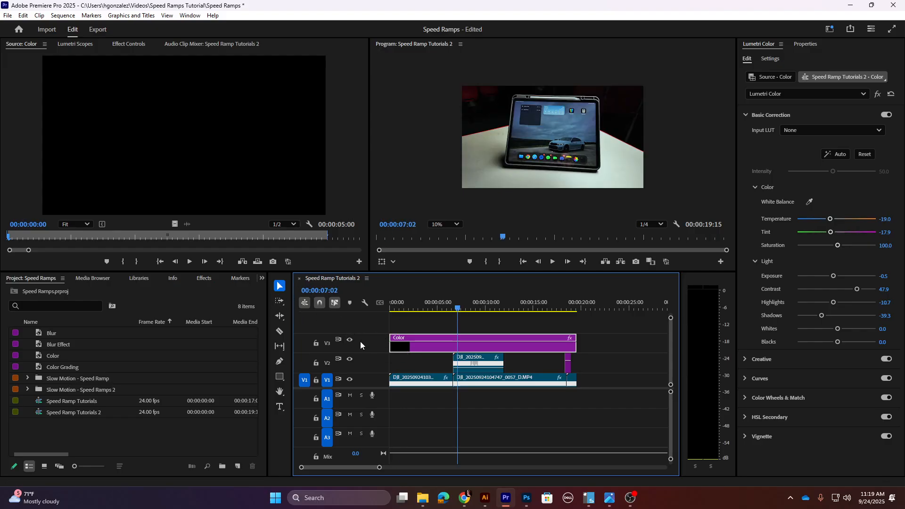
{"action": "left_click", "coordinate": [510, 308]}
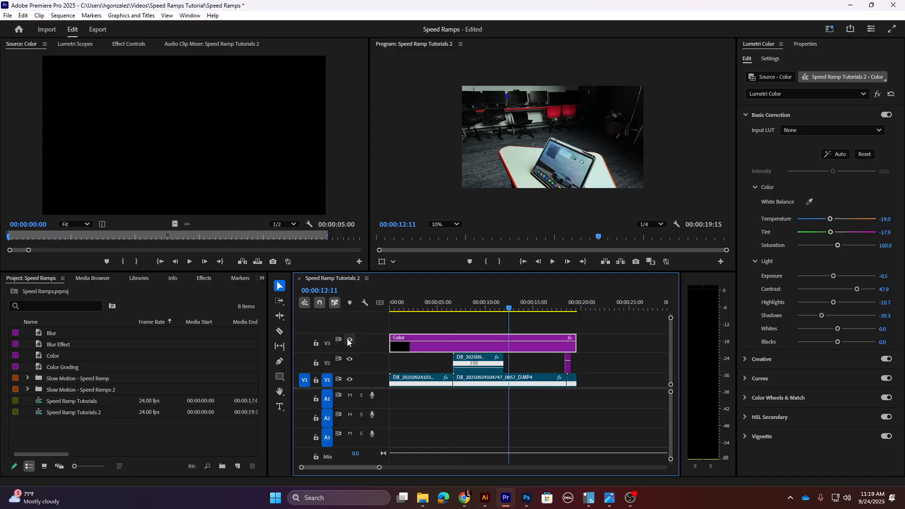
{"action": "left_click", "coordinate": [568, 309]}
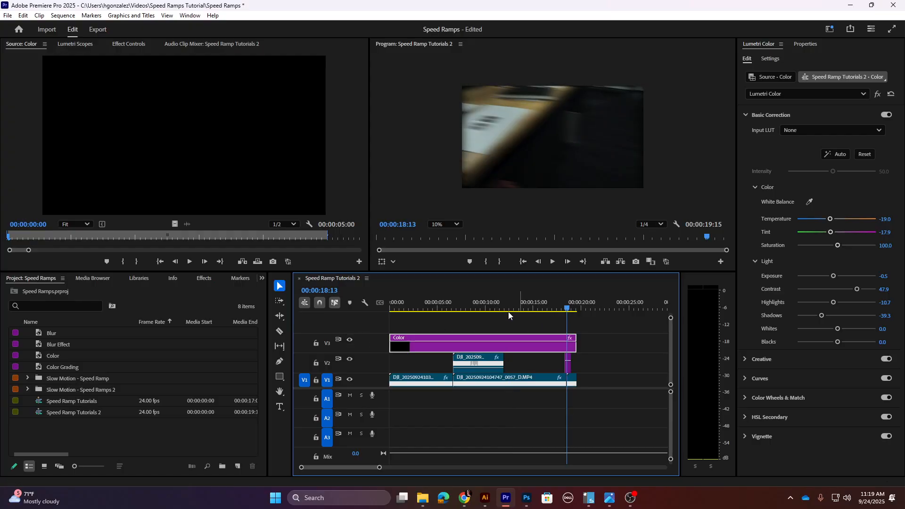
{"action": "left_click", "coordinate": [351, 340]}
{"action": "left_click_drag", "start_coordinate": [429, 301], "coordinate": [357, 308]}
{"action": "key", "text": "space"}
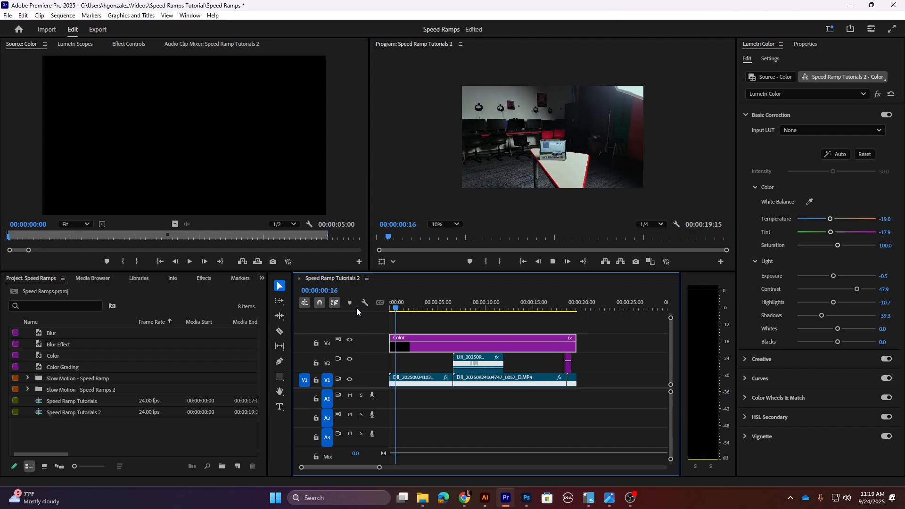